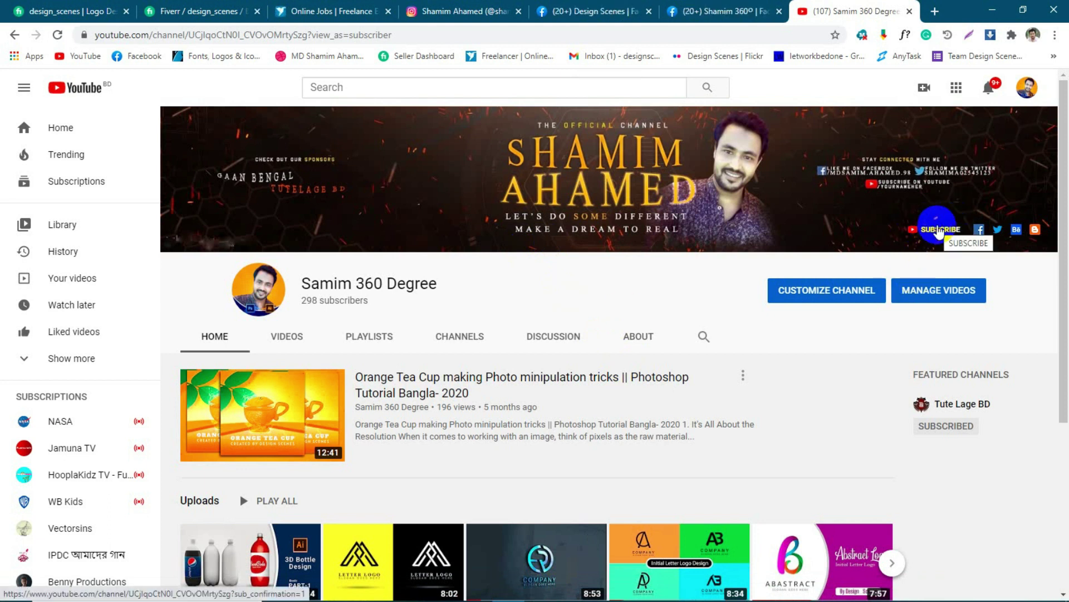
drag(940, 233, 968, 231)
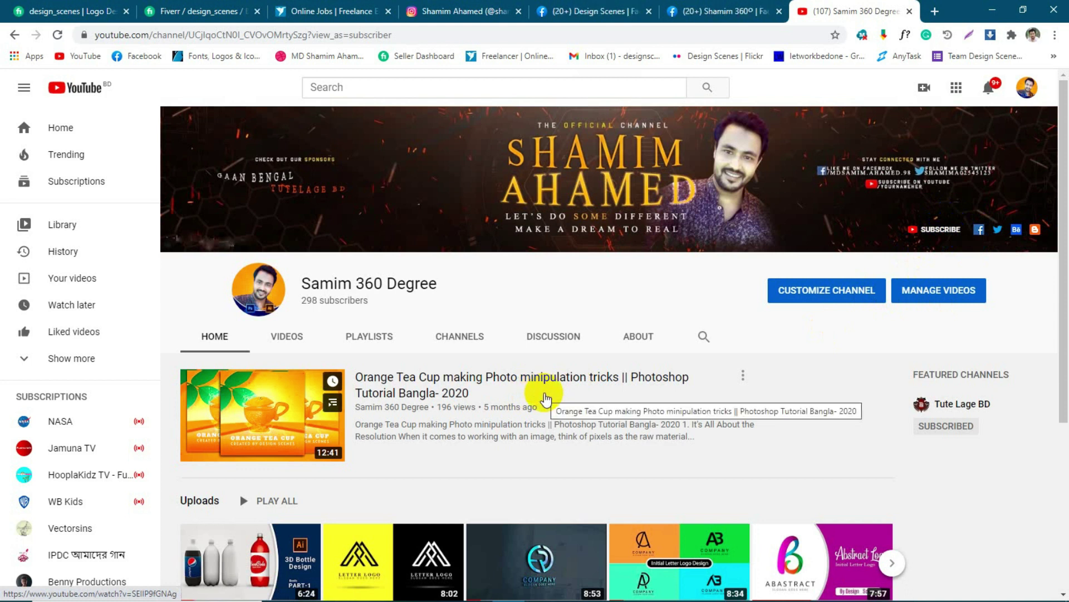
scroll(544, 394, down, 5)
scroll(544, 394, up, 5)
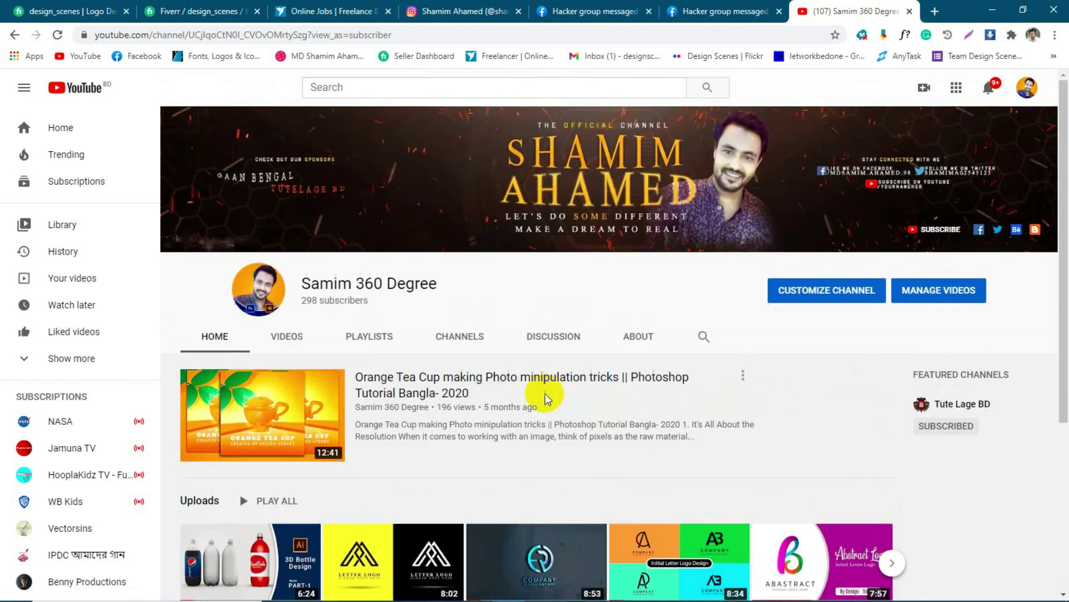
click(584, 10)
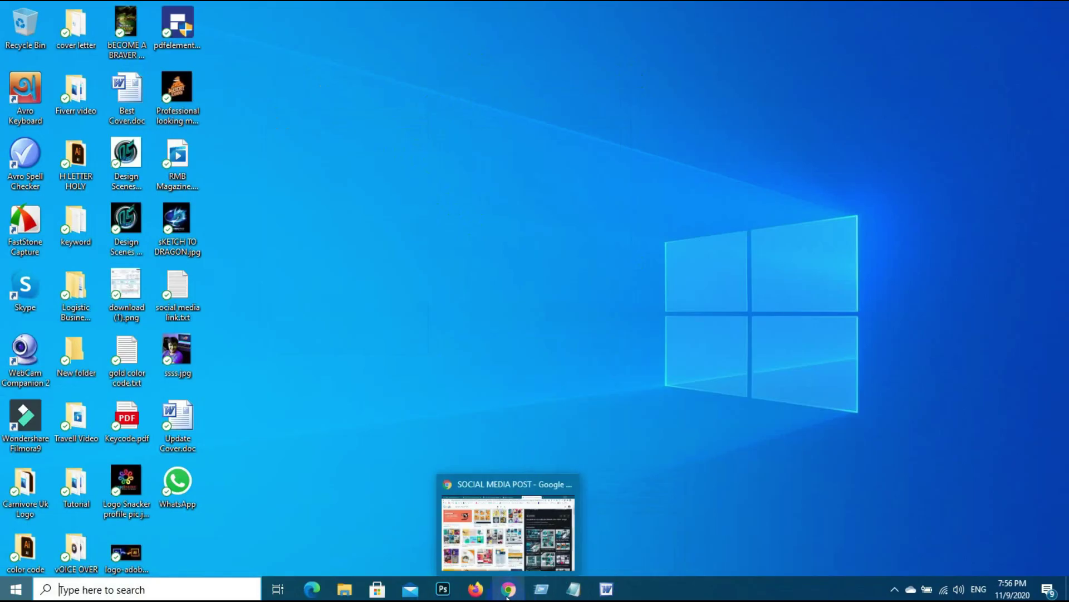
Switch to Photoshop and create a new document 1080 by 1080 pixels at 300 pixels/inch
click(441, 588)
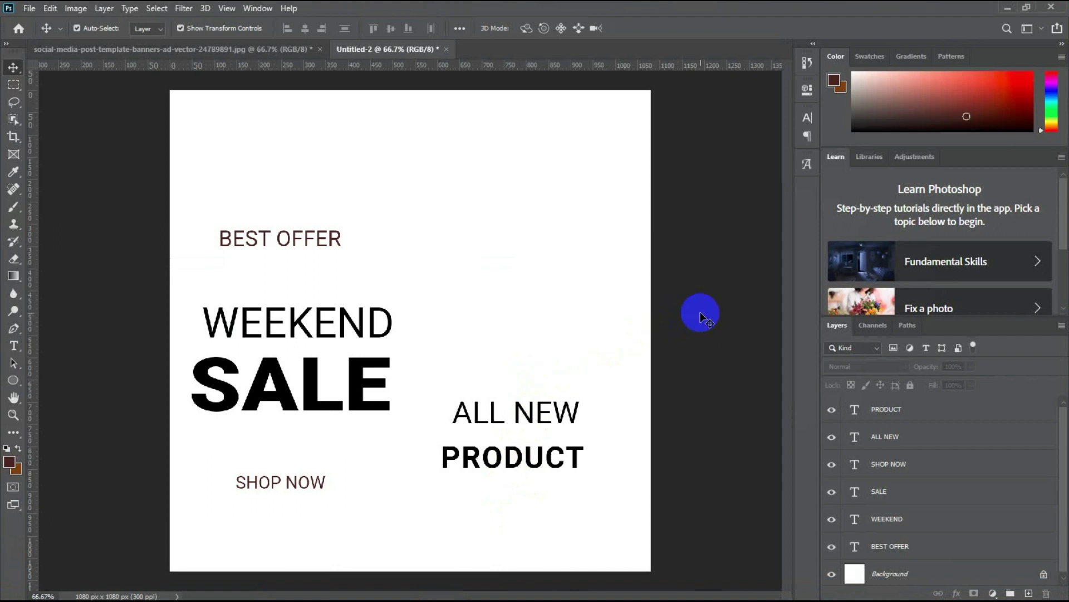
click(29, 8)
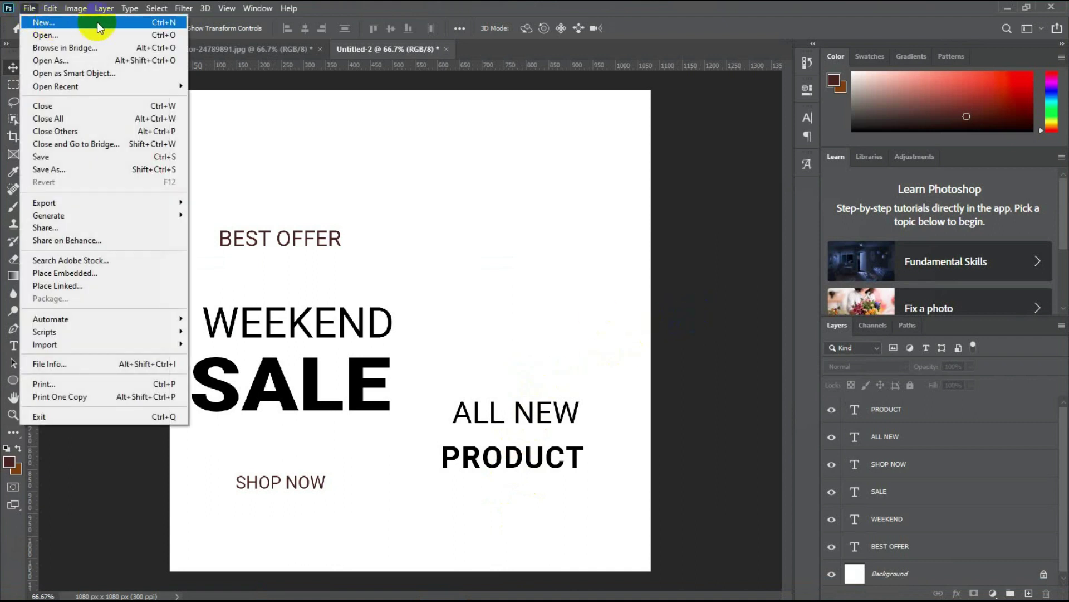
click(69, 22)
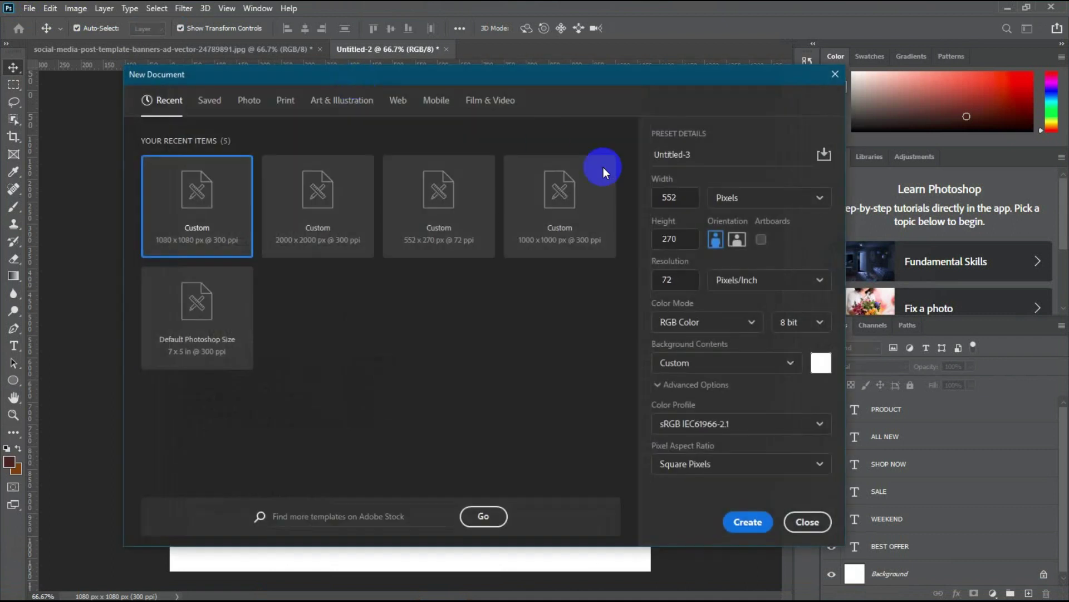
drag(687, 202, 659, 198)
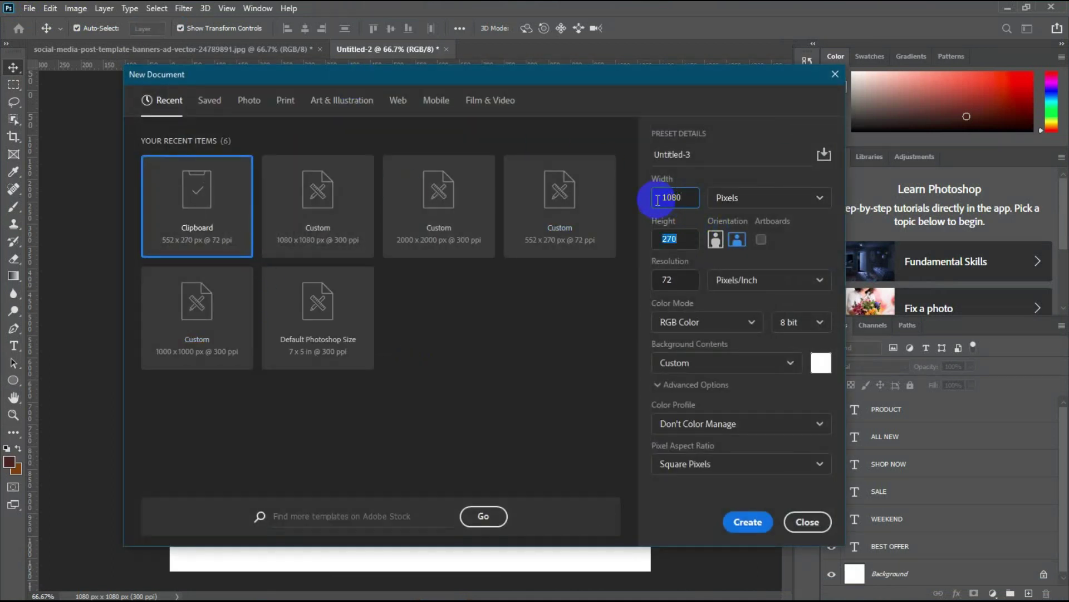
drag(680, 279, 657, 282)
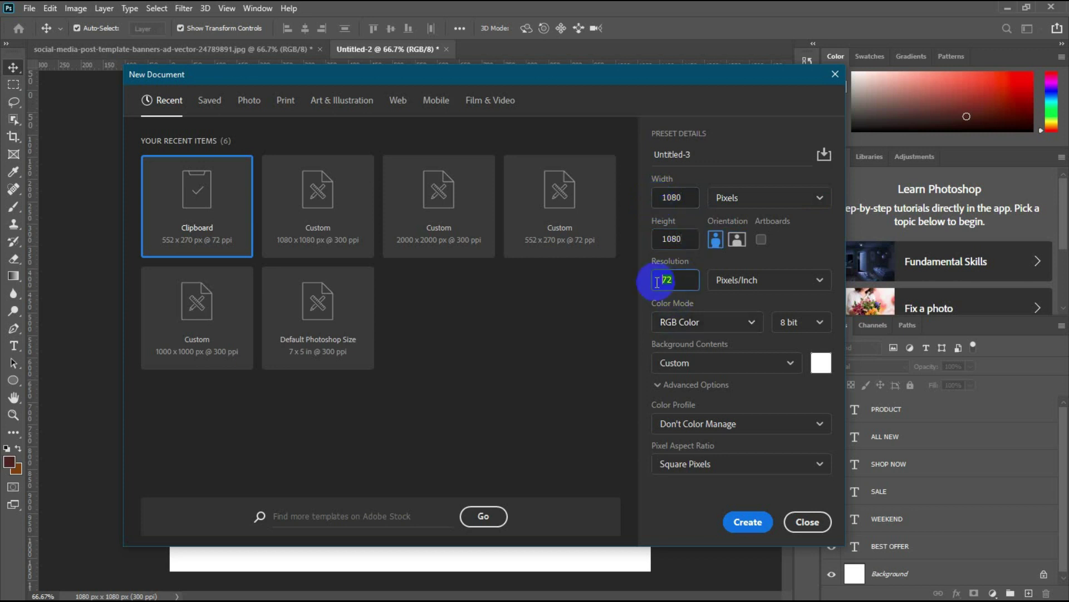
text(300)
key(Return)
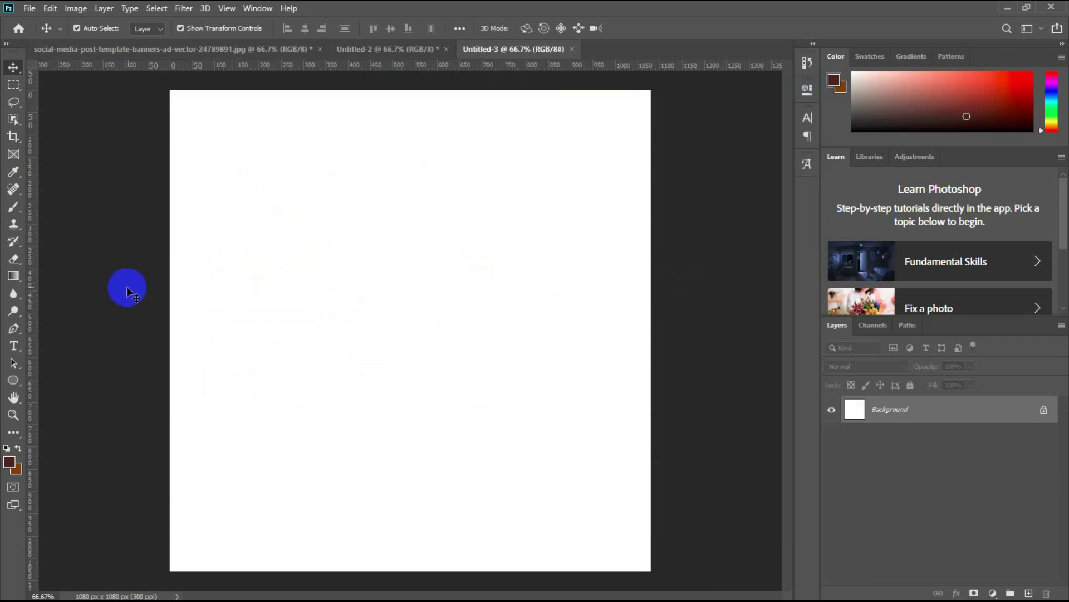
Start a filled shape path with the Pen tool on the canvas's left edge, somewhat above mid-height
click(13, 329)
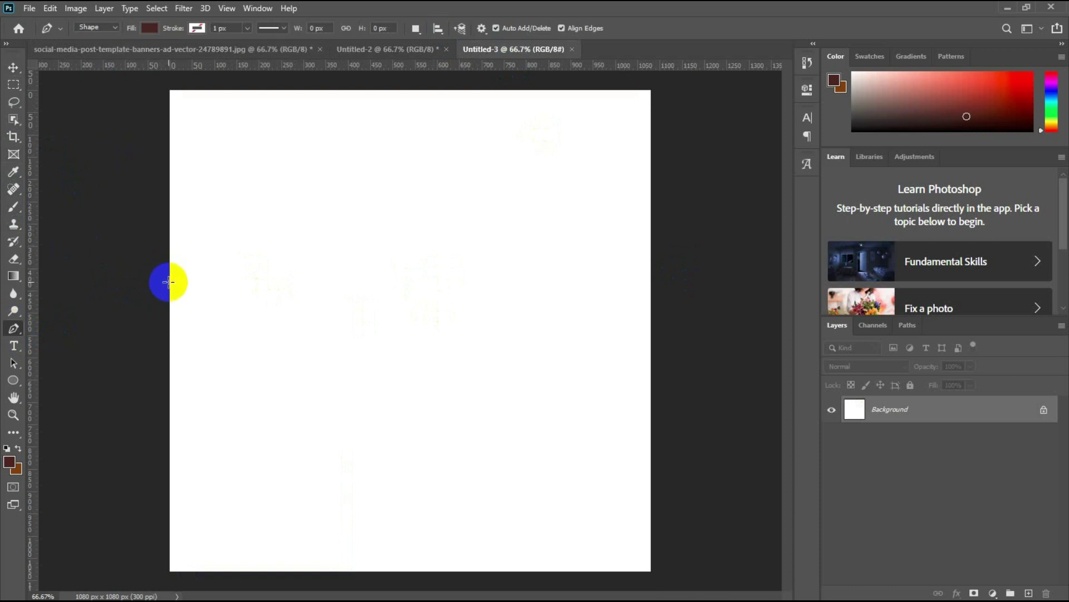
click(168, 282)
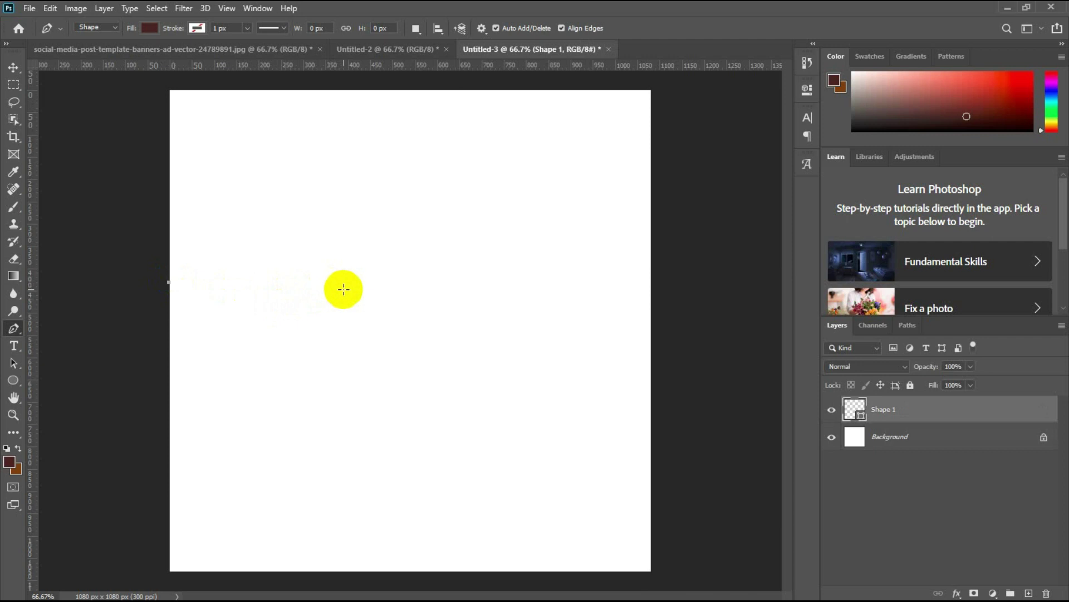
drag(403, 335, 404, 335)
click(526, 302)
drag(583, 270, 594, 256)
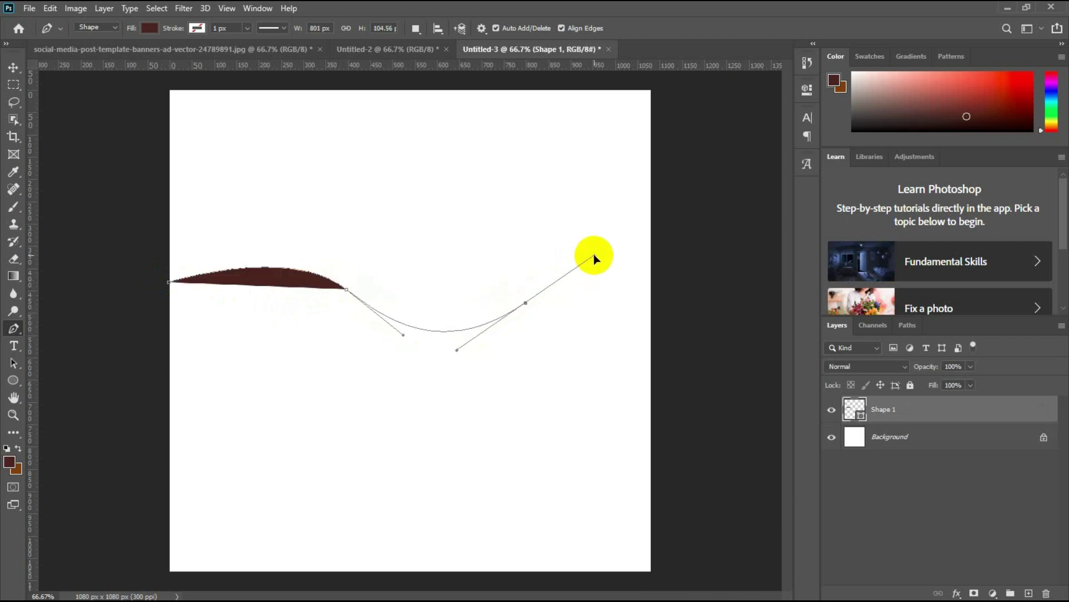
click(653, 309)
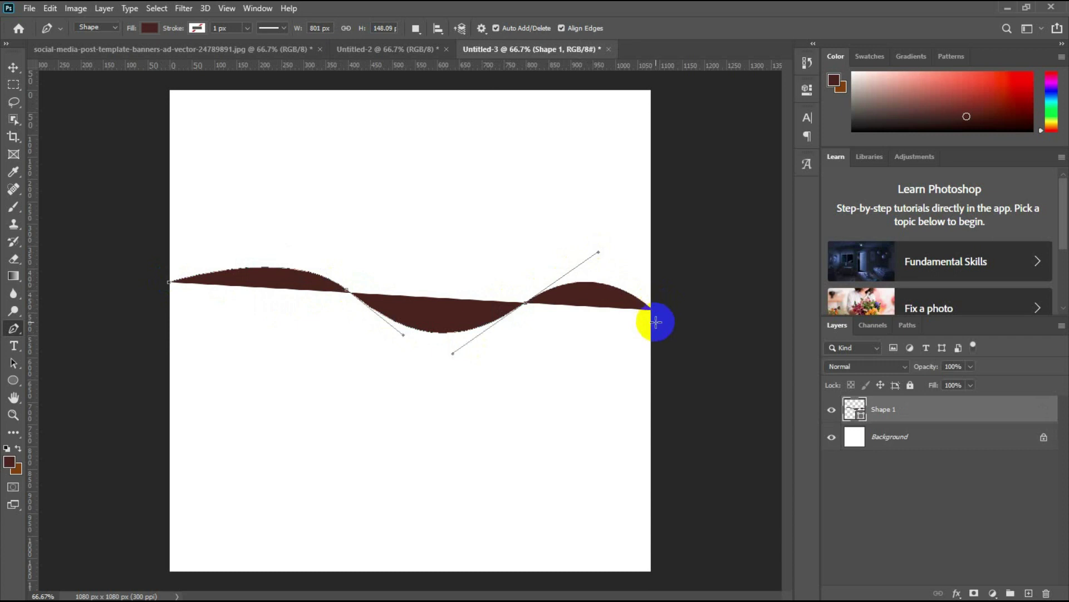
key(ctrl+z)
key(ctrl+z)
key(ctrl+z)
Continue the path as a wave across the canvas and close it around the lower corners, about 1102 by 679 px overall
drag(334, 299, 386, 354)
drag(526, 336, 601, 285)
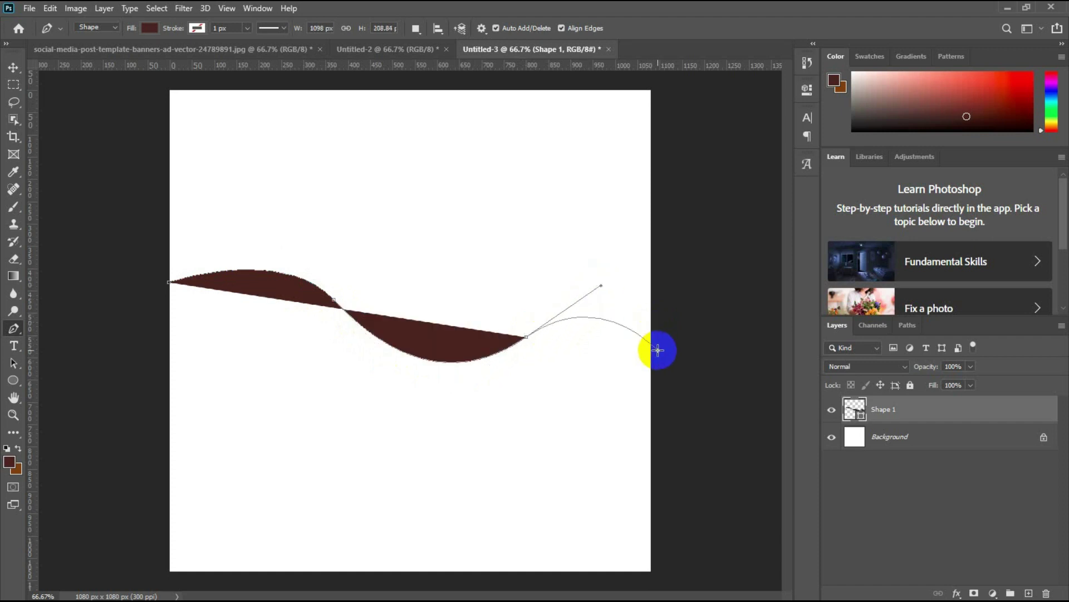
click(658, 349)
click(656, 571)
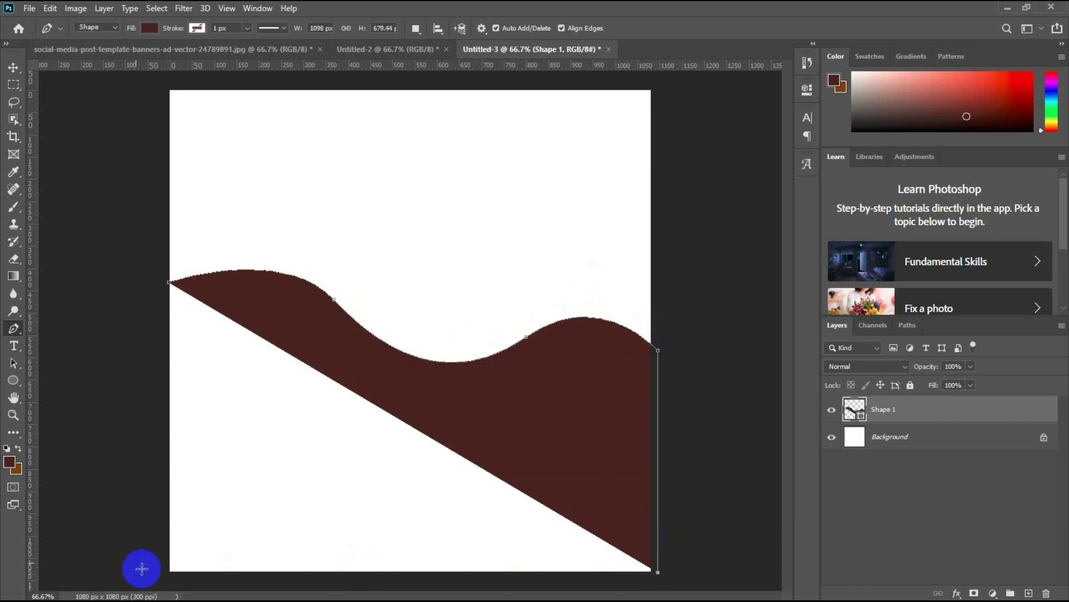
click(166, 572)
click(169, 285)
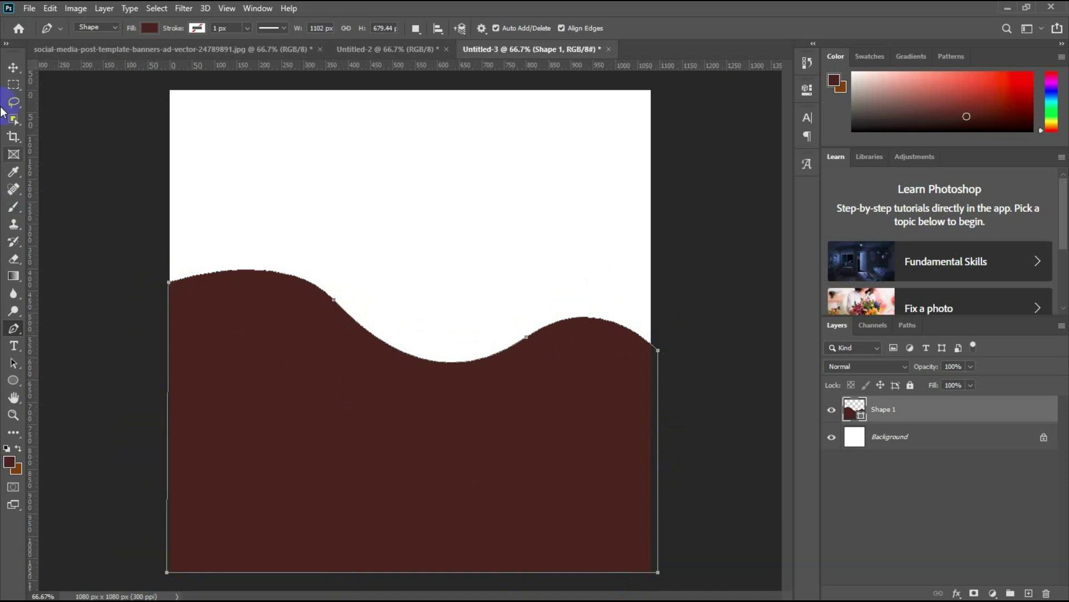
Recolour the wave shape's fill to the very dark navy 030a11
key(v)
click(117, 262)
click(478, 362)
click(861, 417)
double_click(861, 417)
click(721, 240)
drag(658, 297, 678, 327)
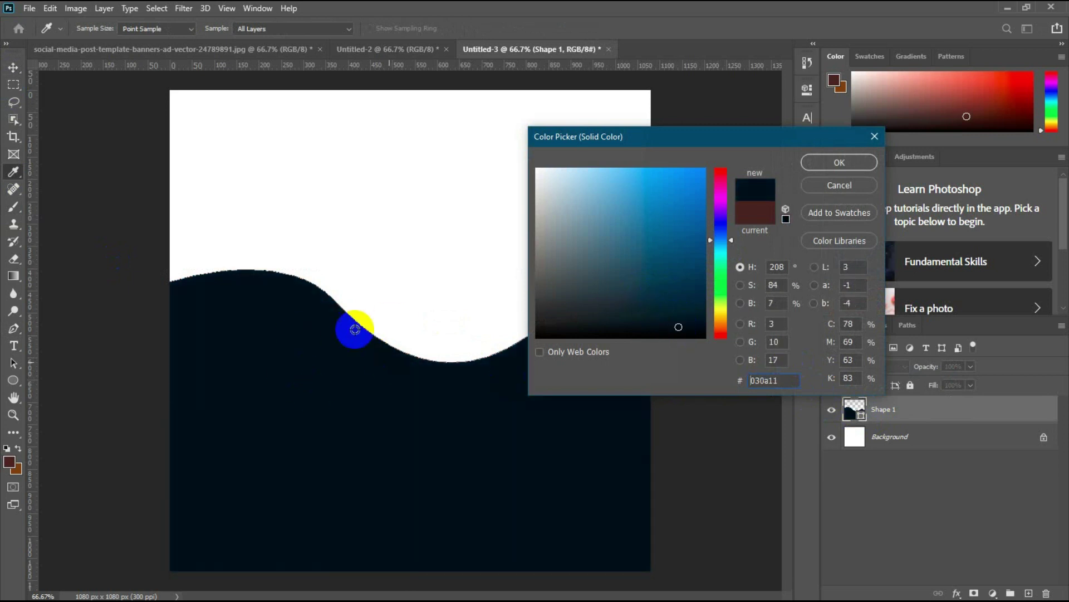
click(842, 162)
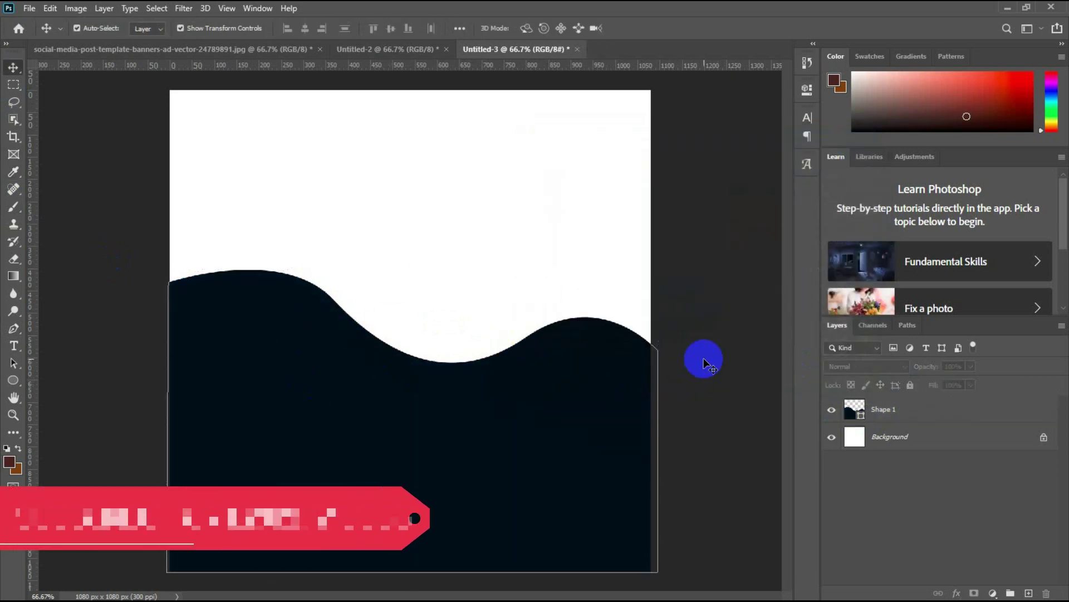
Duplicate the wave shape layer Shape 1
click(490, 358)
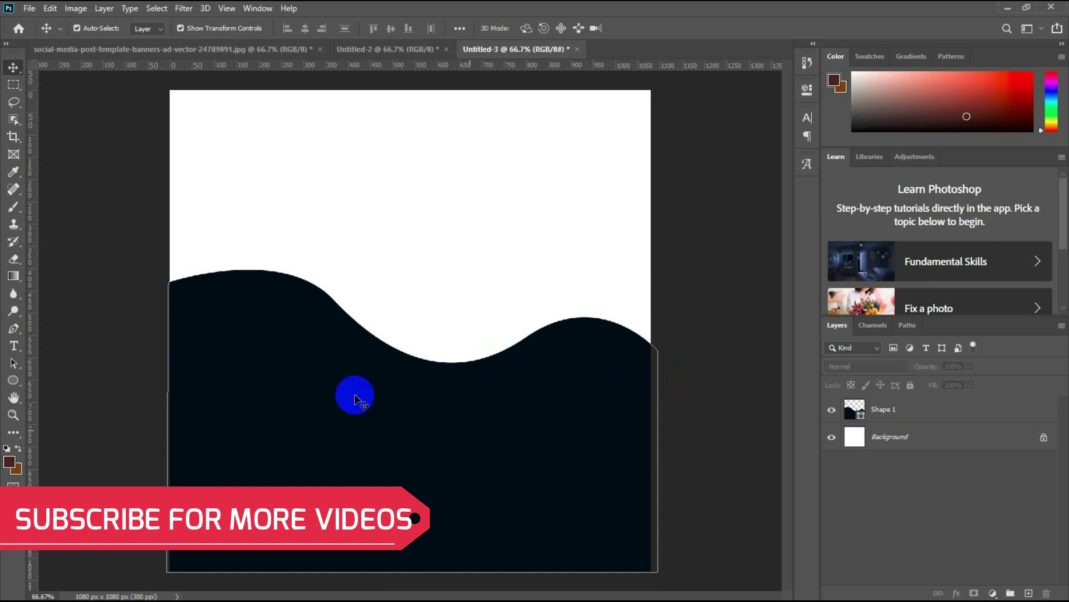
click(972, 409)
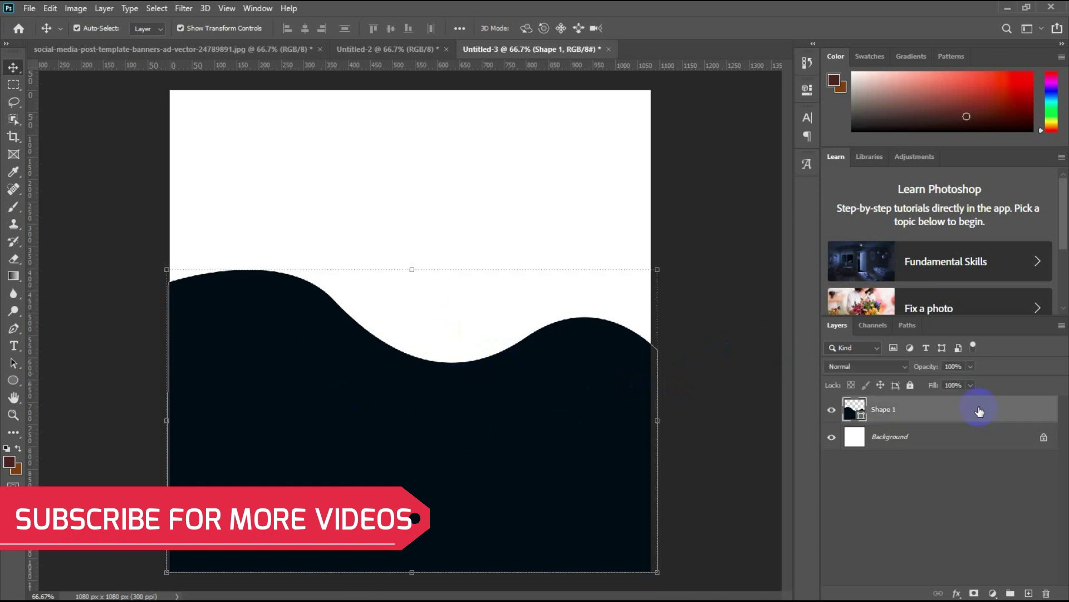
drag(969, 410, 1028, 592)
Nudge the original Shape 1 layer slightly upward so a thin strip extends above its copy
click(883, 436)
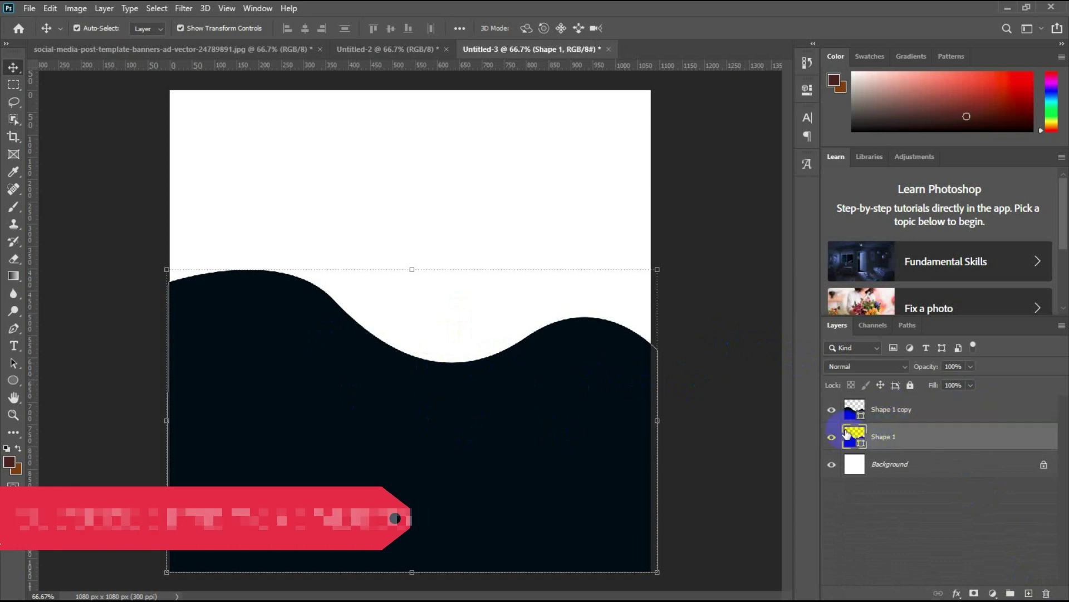
key(Up)
key(Up)
key(Up)
key(Up)
key(Up)
key(Up)
key(Up)
key(Up)
key(Up)
key(Up)
key(Up)
key(Up)
key(Up)
key(Up)
key(Up)
key(Up)
key(Up)
key(Up)
key(Up)
key(Up)
key(Up)
key(Up)
key(Up)
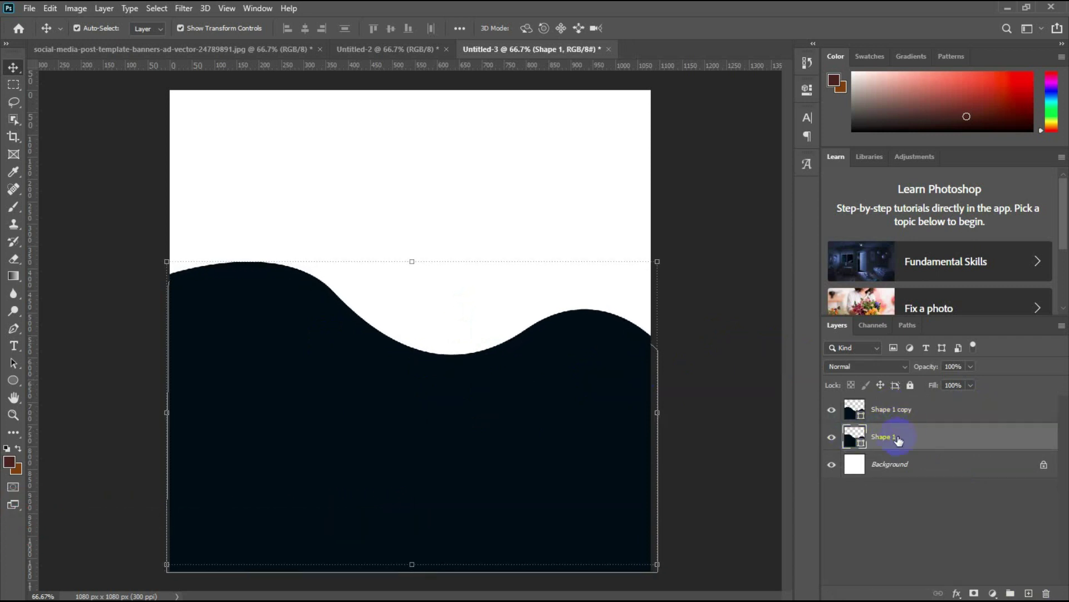
Add a Gradient Overlay layer style to the original Shape 1 layer
click(957, 592)
click(911, 474)
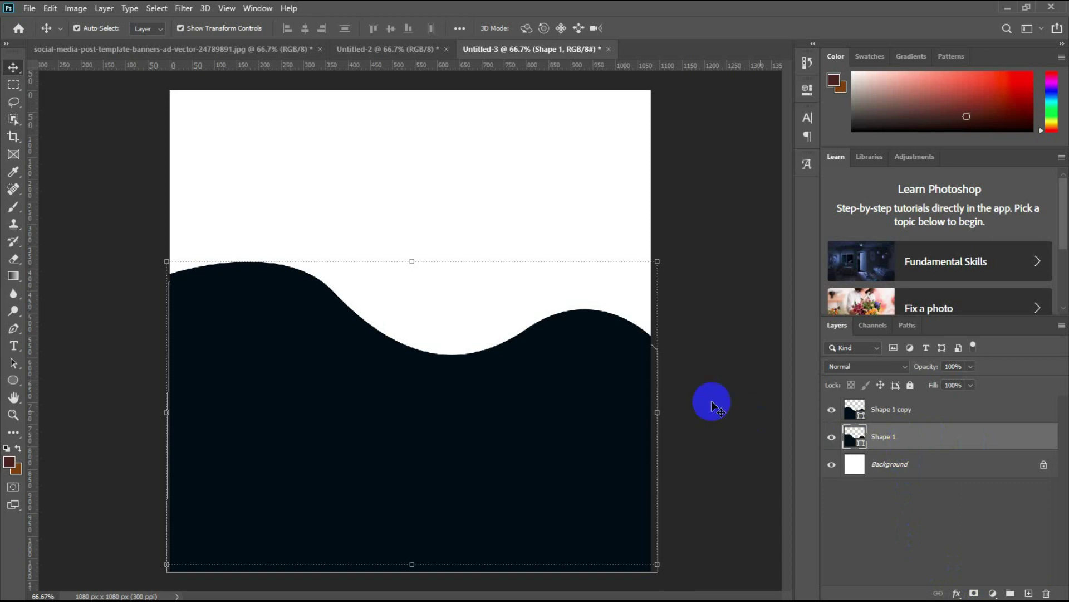
click(957, 592)
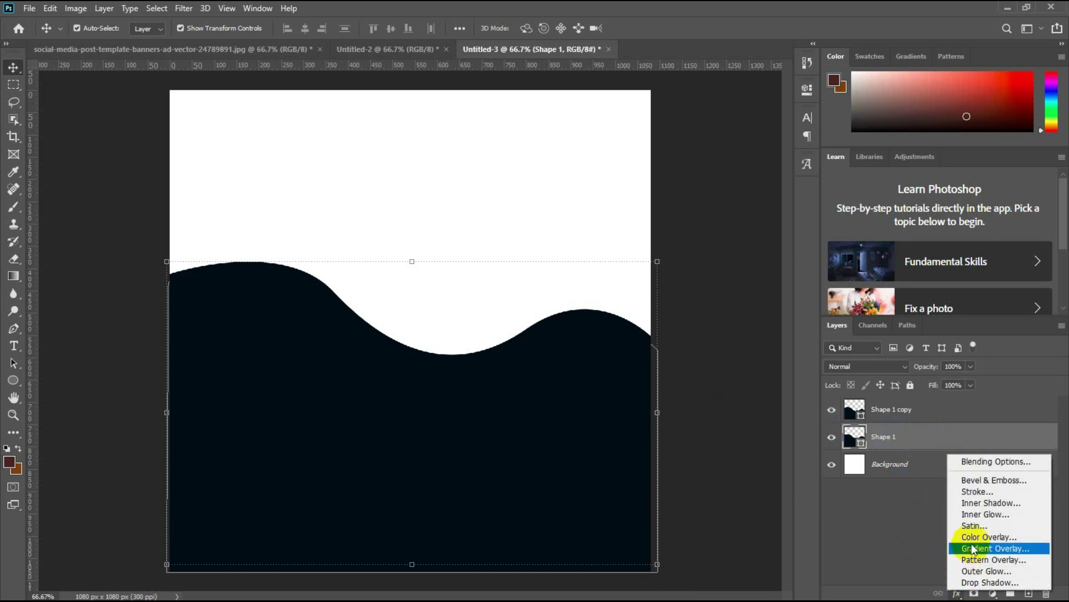
click(963, 521)
drag(616, 210, 819, 234)
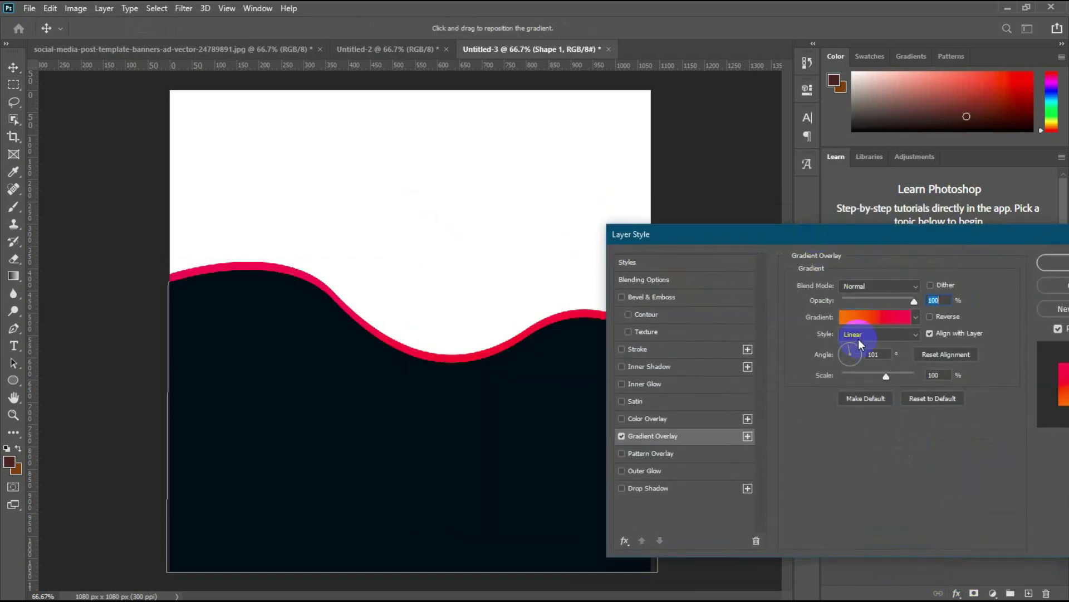
Try presets from the Oranges gradient group for the overlay and choose Orange_05
click(868, 320)
scroll(780, 211, down, 2)
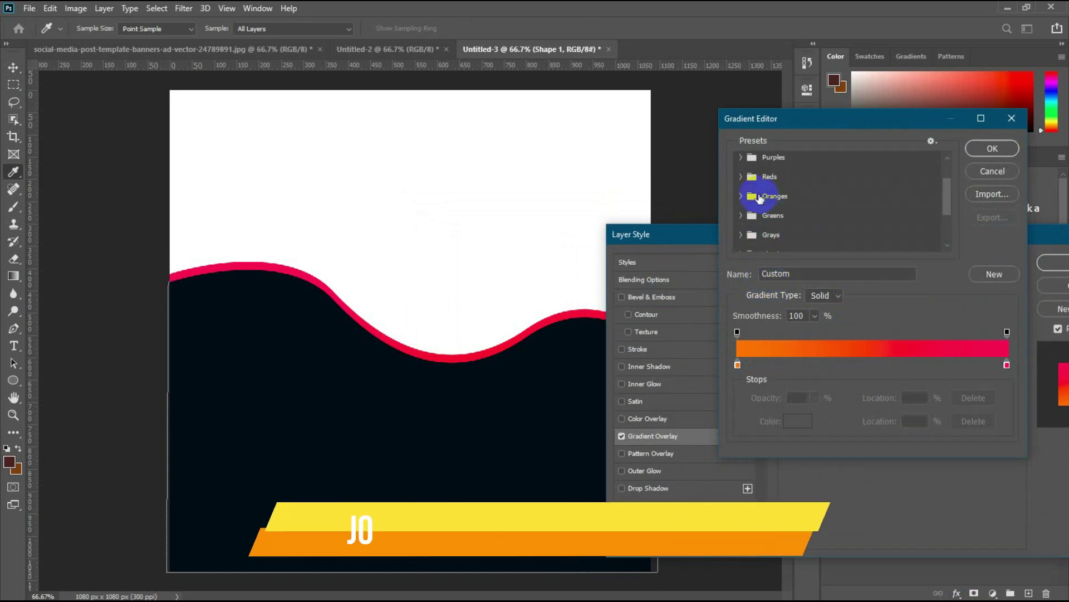
click(760, 198)
click(759, 199)
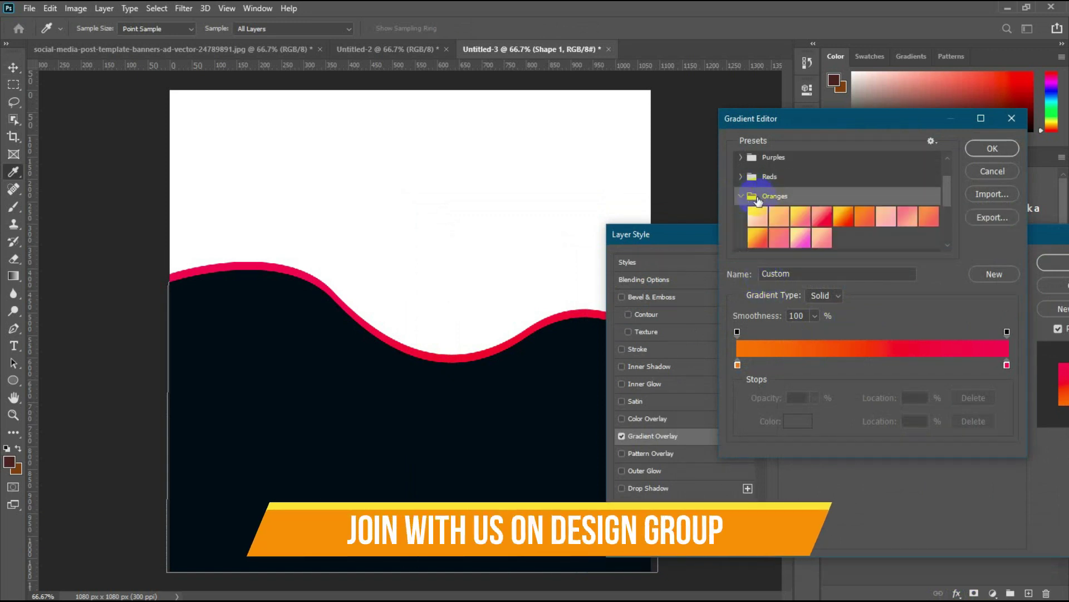
click(844, 215)
click(759, 237)
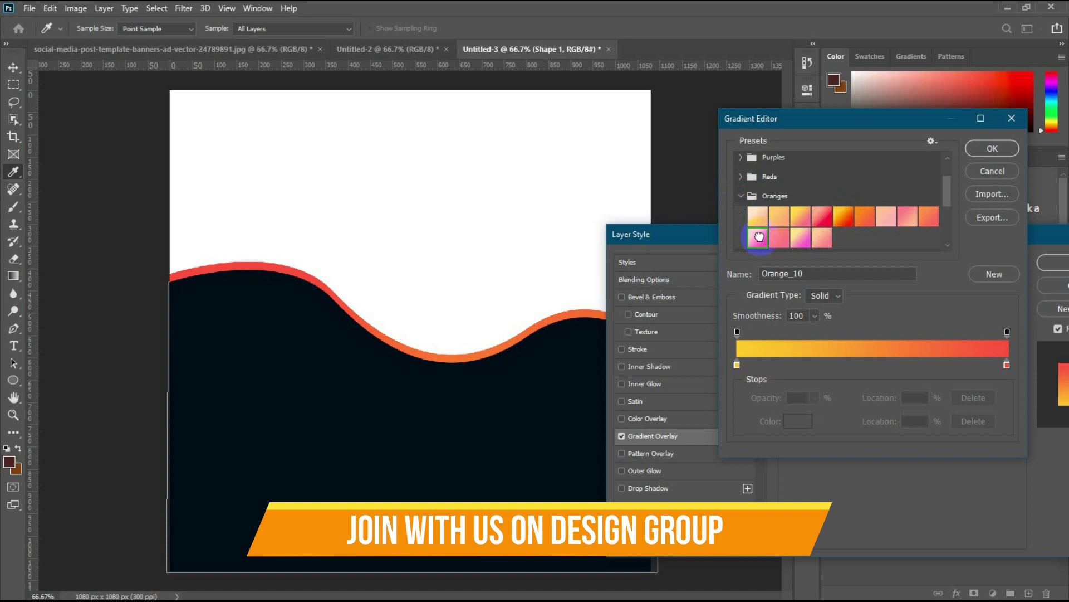
click(819, 215)
click(843, 218)
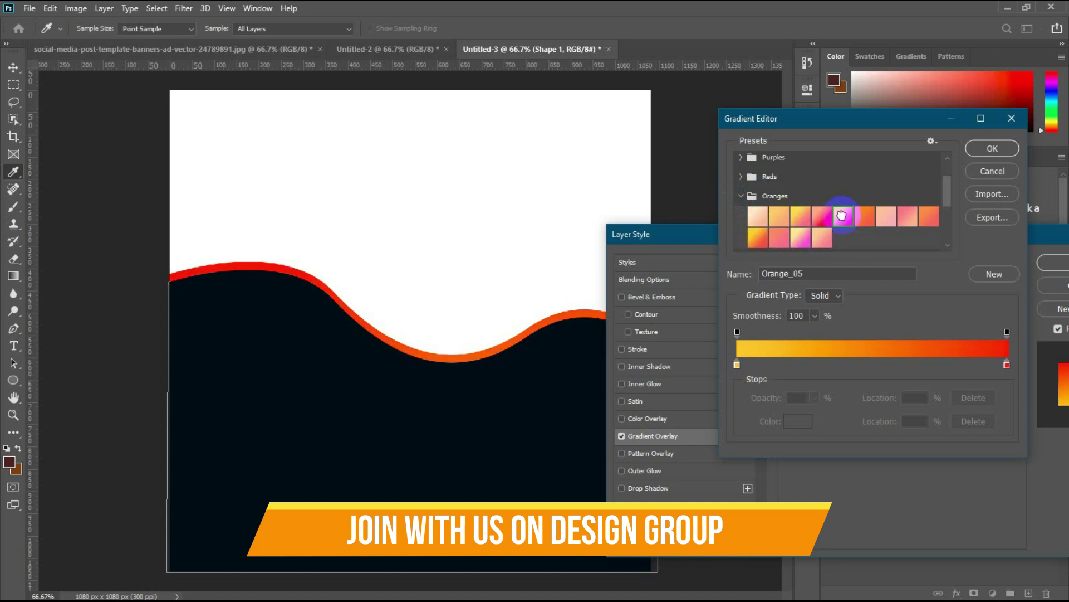
Add a colour stop at 36% in the gradient and make it a bright pinkish red
click(837, 364)
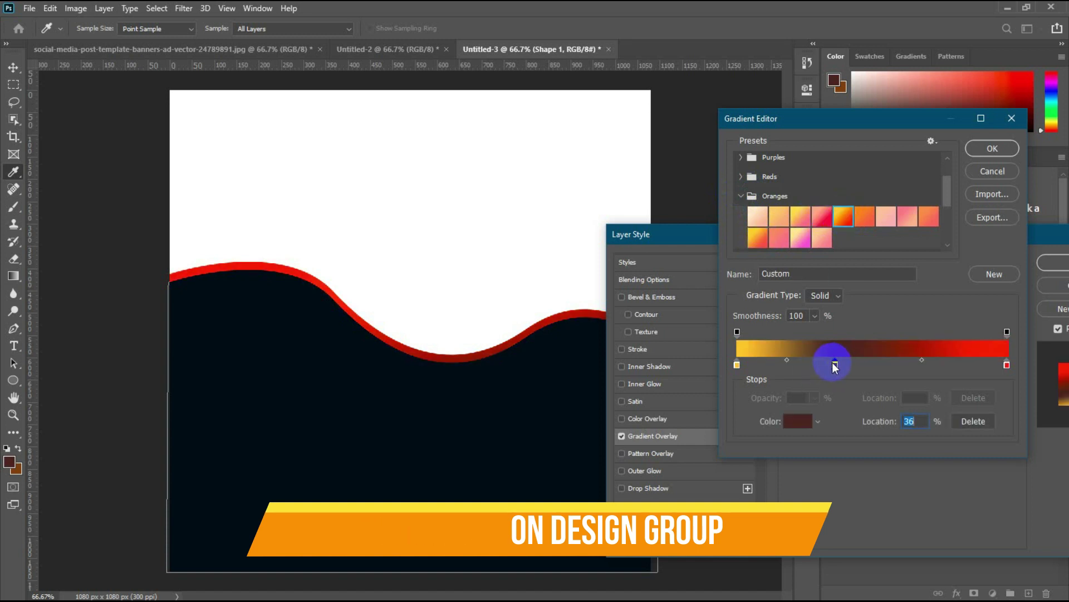
double_click(835, 364)
drag(723, 237, 719, 175)
click(707, 177)
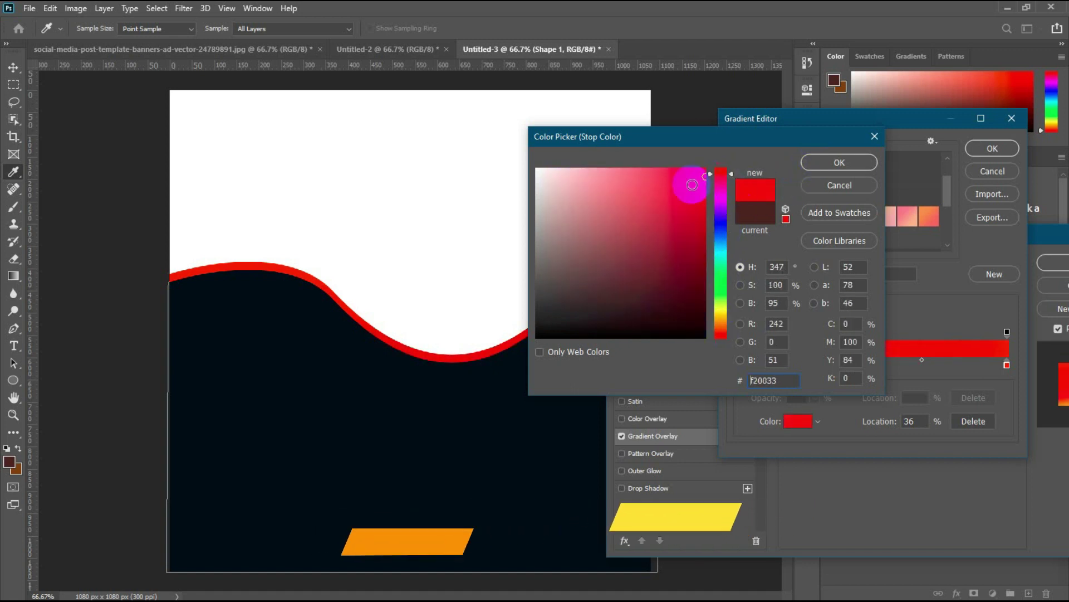
click(688, 171)
click(819, 164)
Rearrange the gradient with the pinkish-red stop at 0% and the yellow stop at 54%, and apply the overlay
mouse_move(737, 365)
mouse_down()
mouse_move(871, 365)
mouse_move(736, 363)
mouse_up()
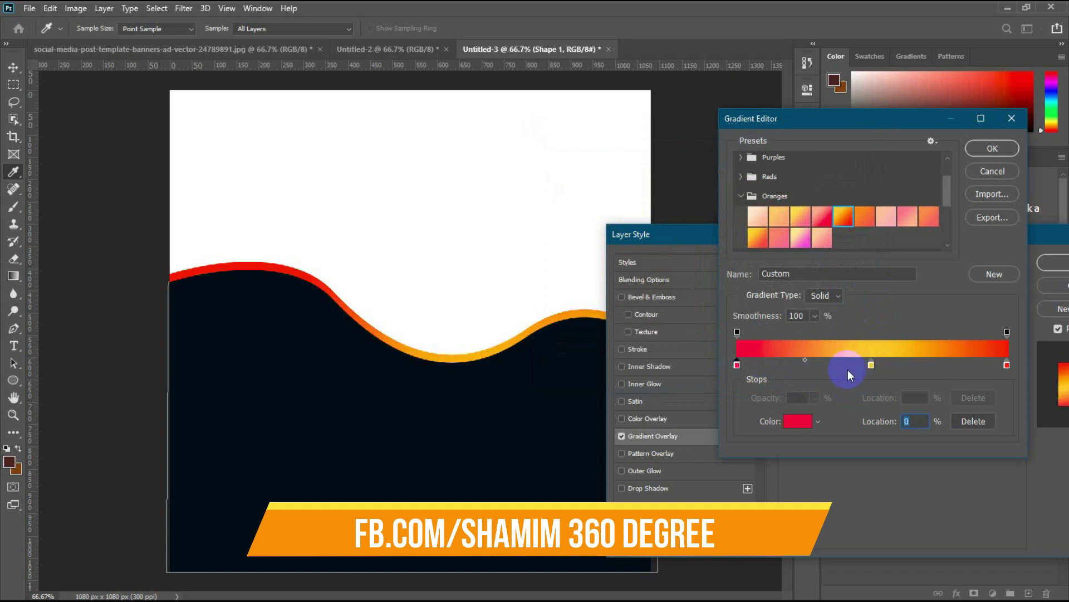
click(871, 366)
click(883, 366)
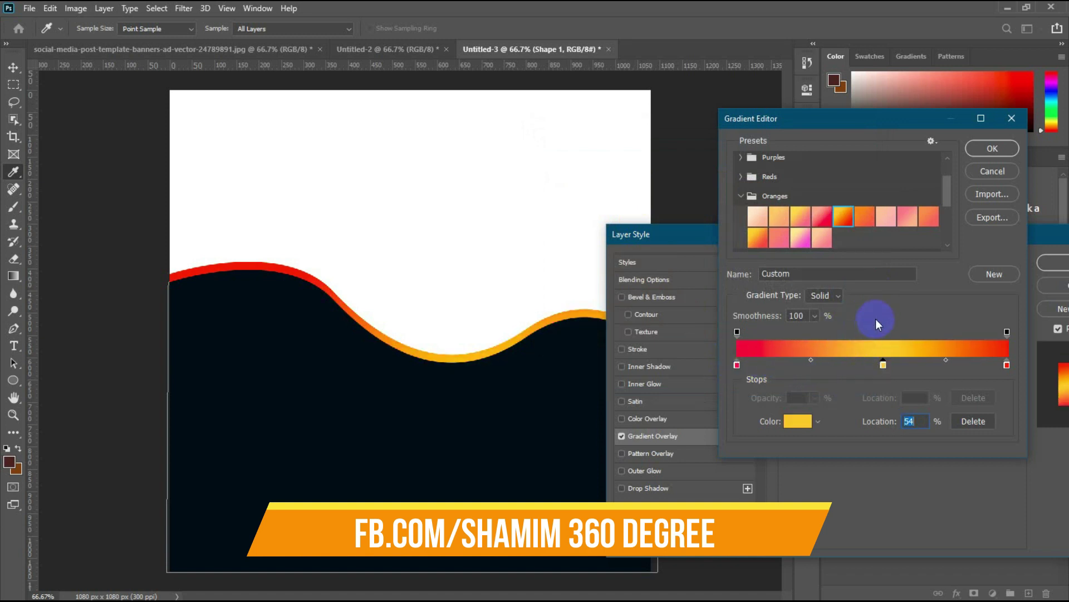
click(992, 148)
drag(781, 234, 736, 246)
drag(876, 246, 778, 245)
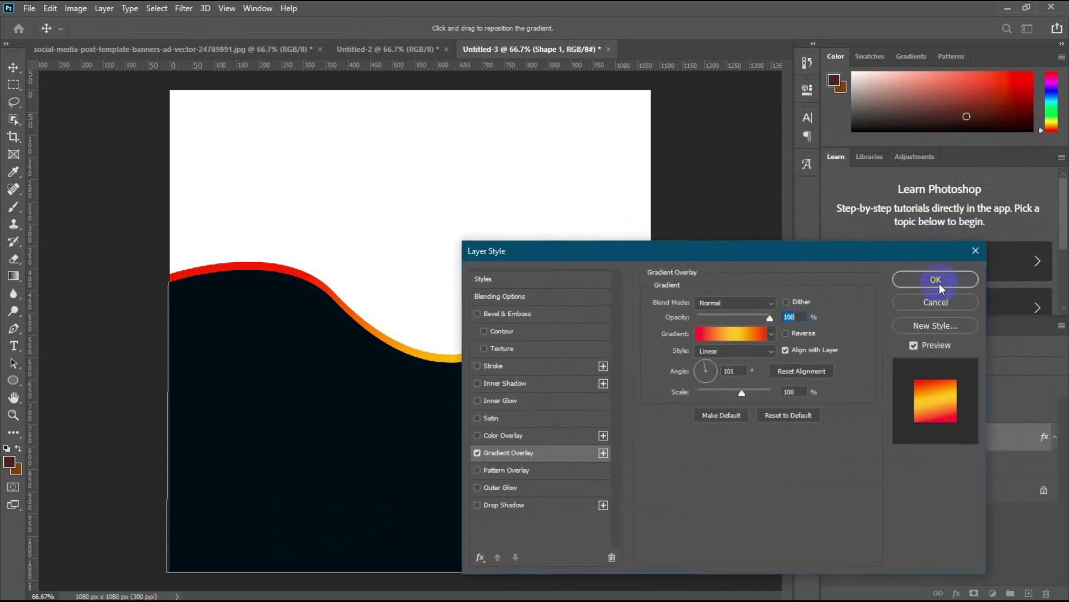
click(939, 283)
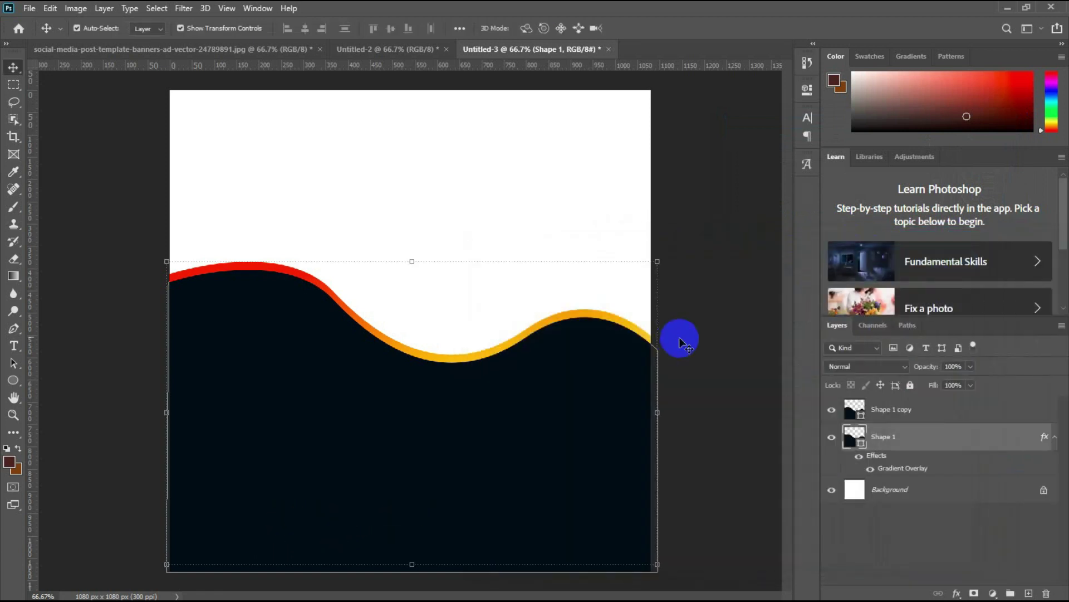
Draw a closed wavy shape about 333 by 311 px with the Pen tool in the canvas's upper-right corner
click(480, 386)
click(718, 338)
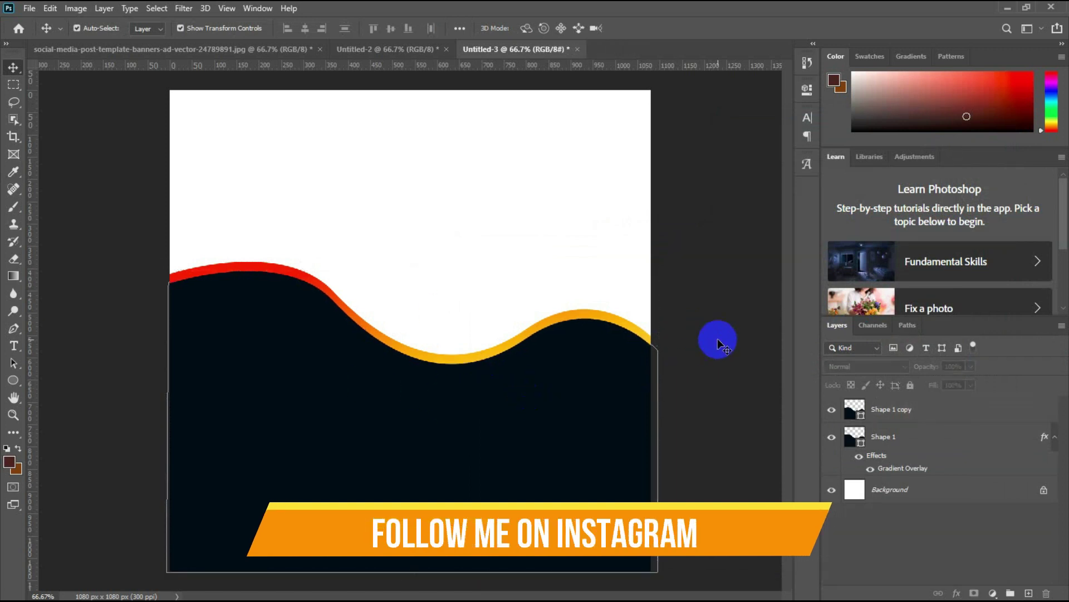
click(14, 329)
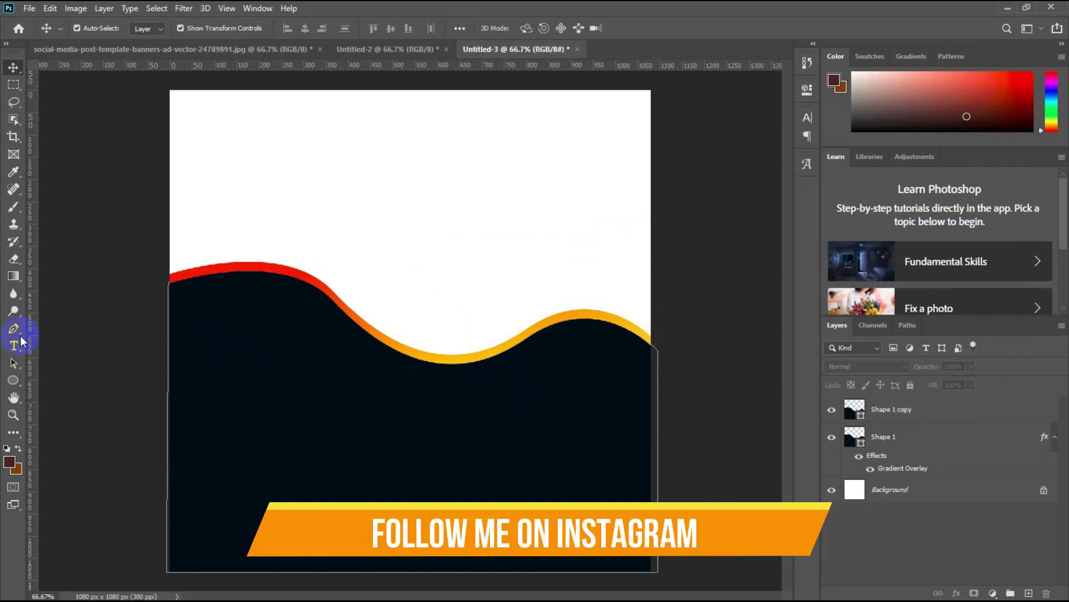
click(507, 85)
drag(553, 163, 591, 179)
drag(655, 223, 732, 228)
click(655, 85)
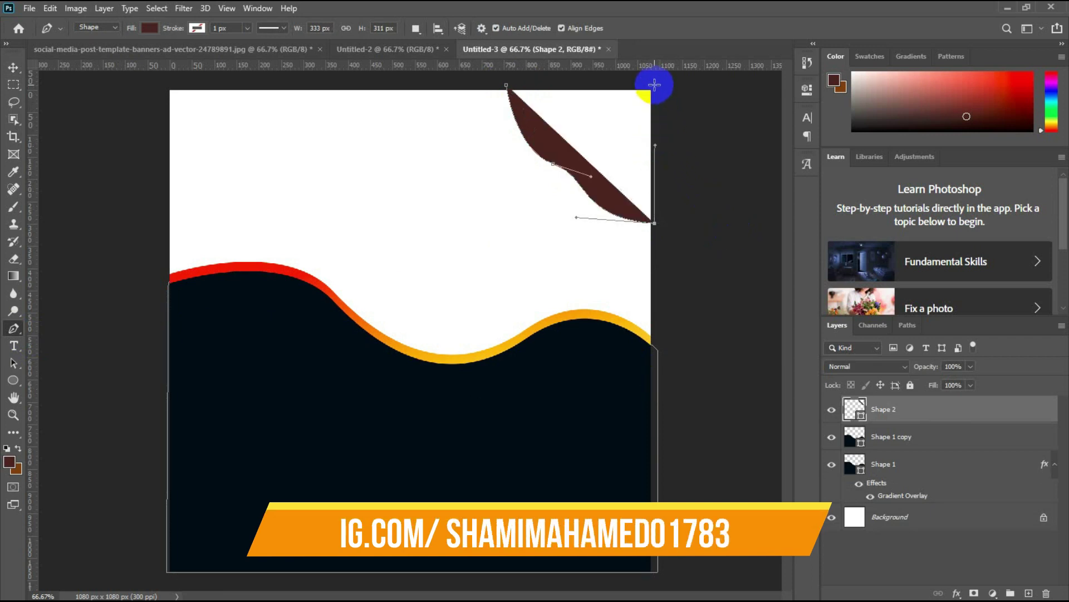
click(506, 86)
Enlarge the brown wavy corner shape slightly towards the lower left
click(13, 67)
click(96, 178)
click(721, 282)
click(617, 193)
drag(506, 223, 496, 229)
key(Return)
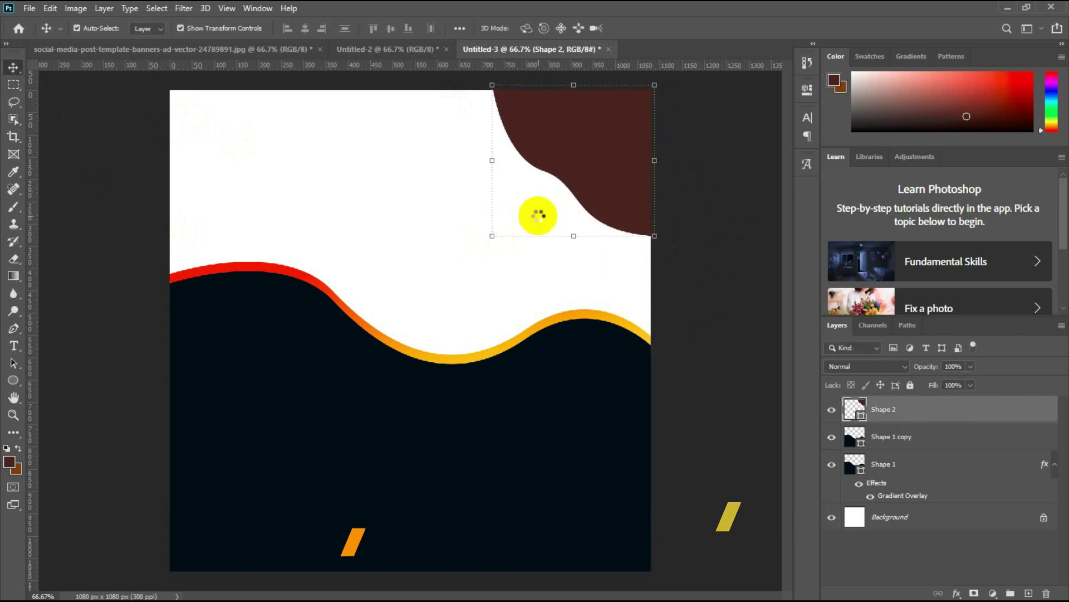
Delete the brown wavy shape from the upper-right corner of the canvas
click(712, 236)
click(594, 161)
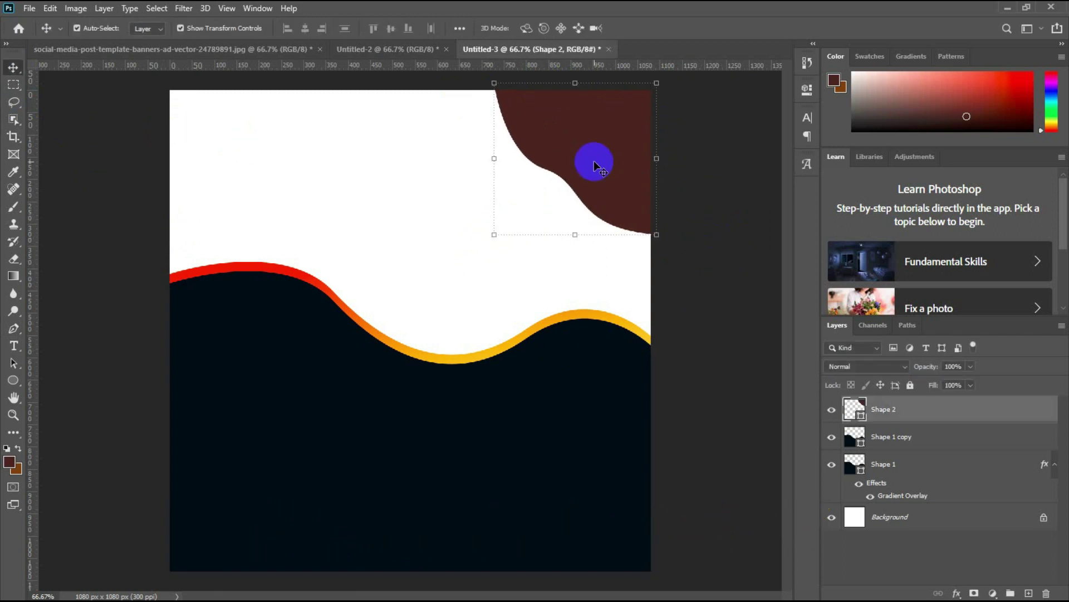
key(Delete)
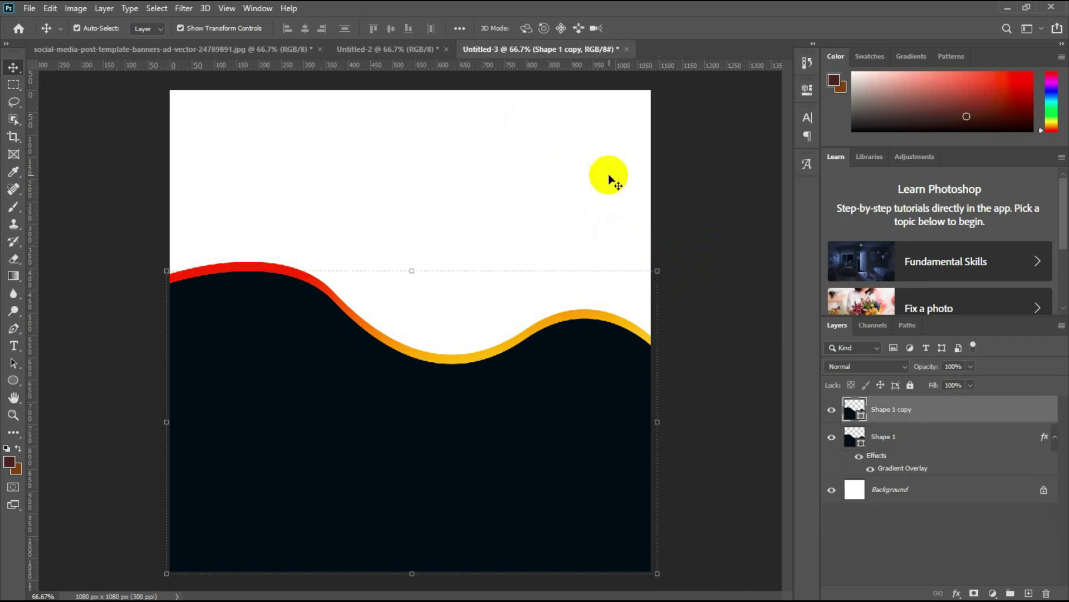
Draw a filled ellipse shape overhanging the upper-right area of the canvas
click(694, 239)
click(14, 330)
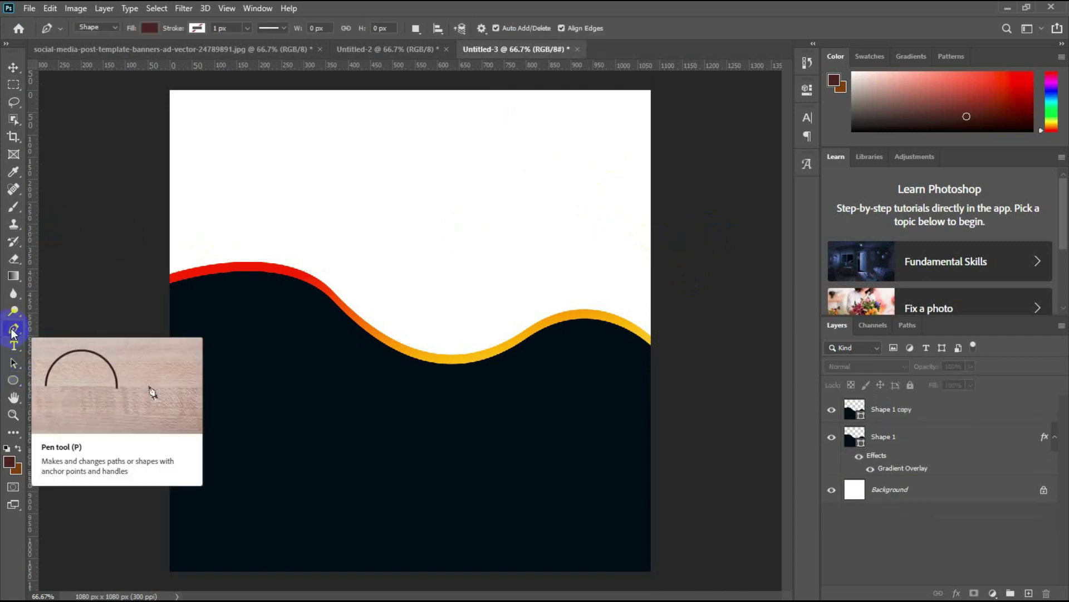
click(13, 380)
drag(540, 78, 777, 194)
key(v)
Rotate the ellipse counter-clockwise and position it so that it fills the canvas's upper-right corner
click(770, 86)
drag(640, 216, 600, 162)
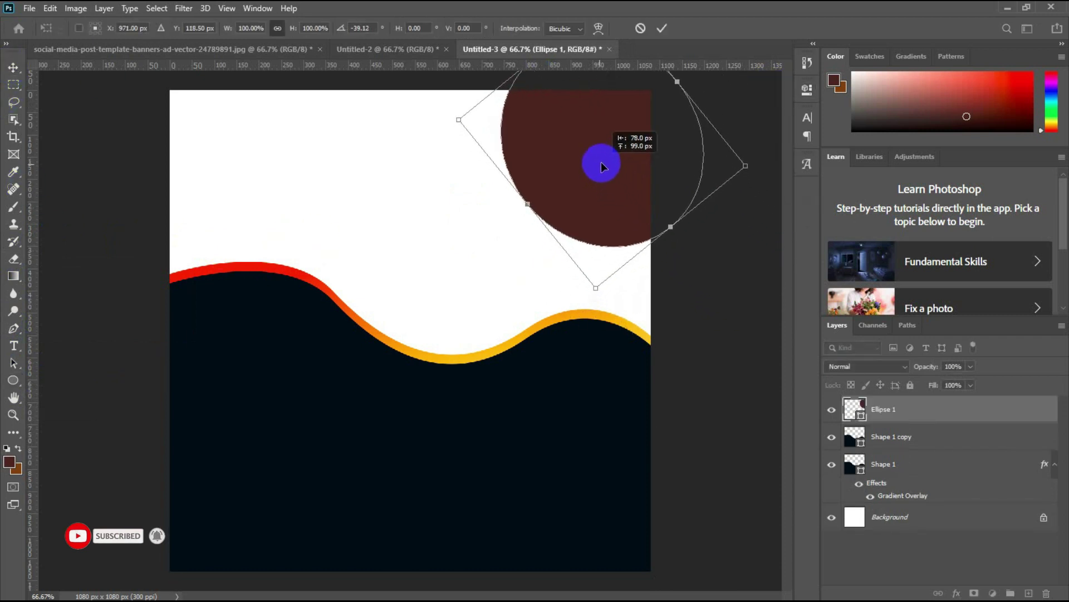
drag(678, 229, 621, 158)
key(Return)
click(692, 262)
click(678, 273)
click(625, 198)
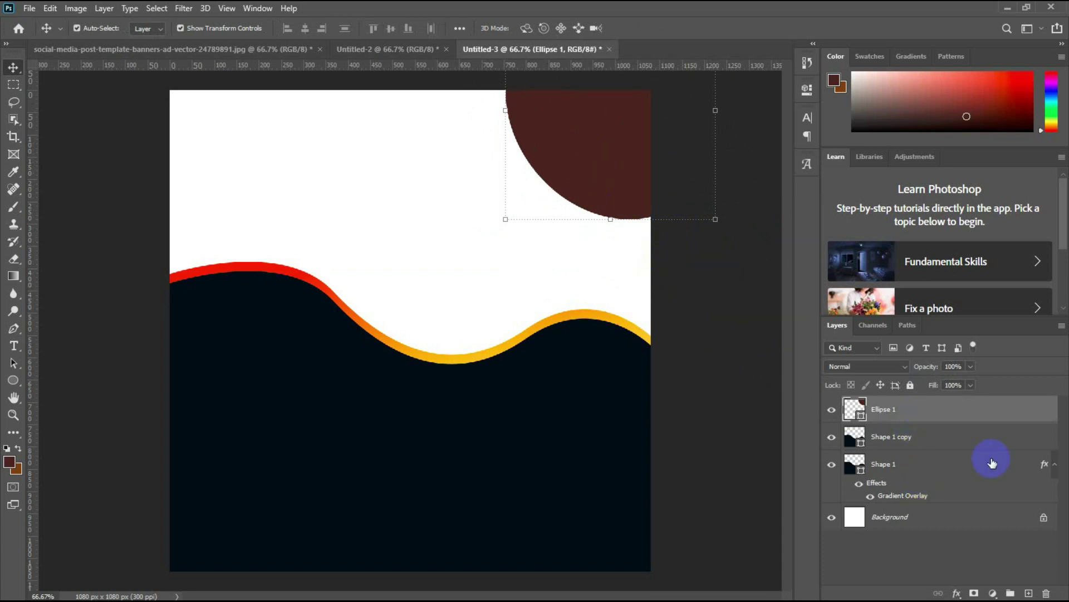
Add a Gradient Overlay to the Ellipse 1 layer and change the gradient's 54% colour stop to orange
click(956, 594)
click(919, 536)
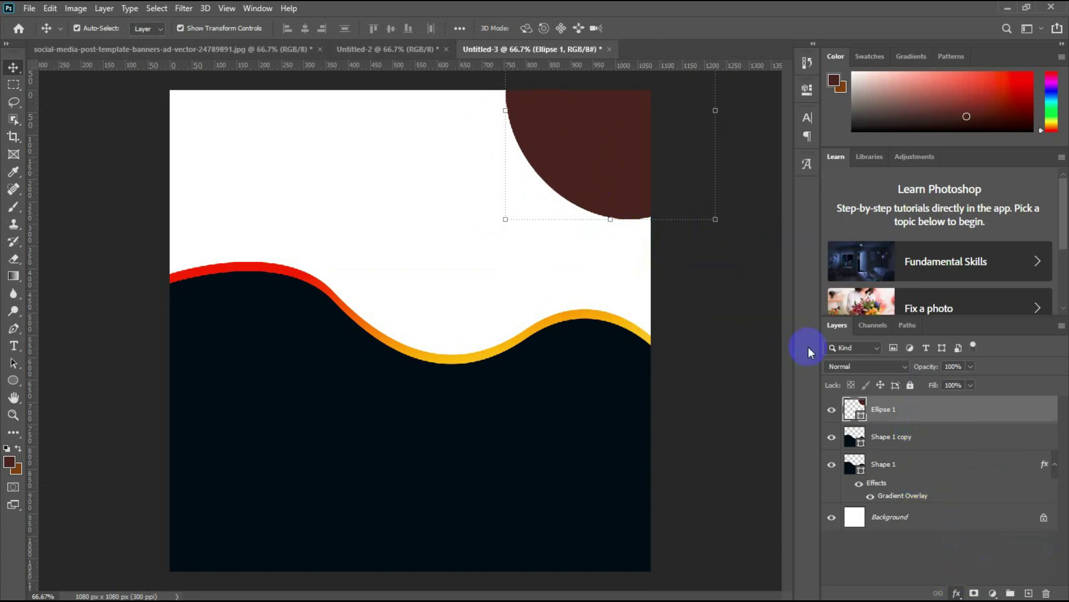
click(731, 333)
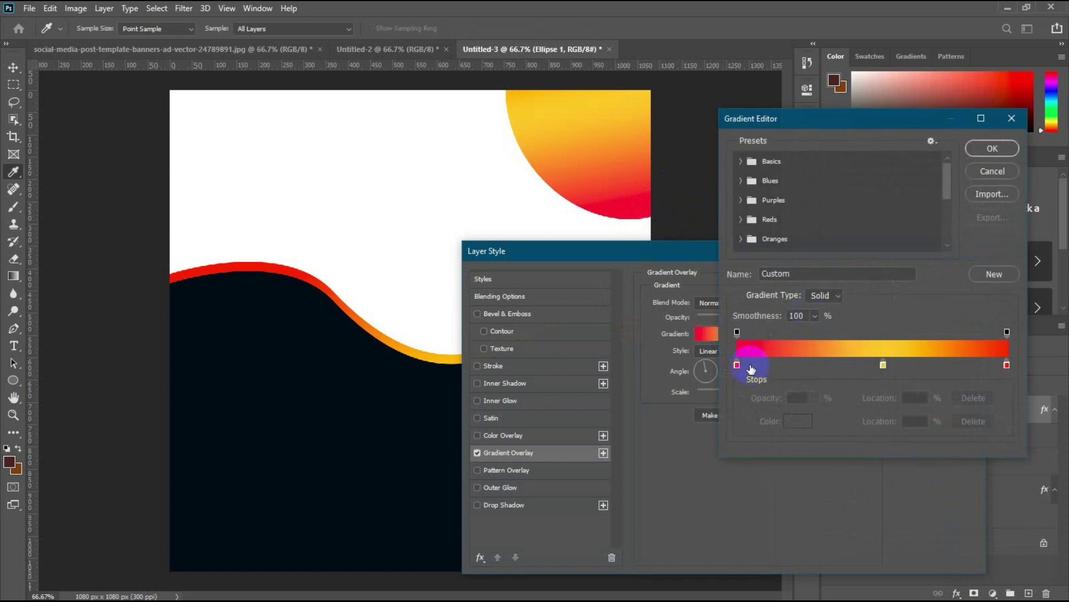
click(882, 365)
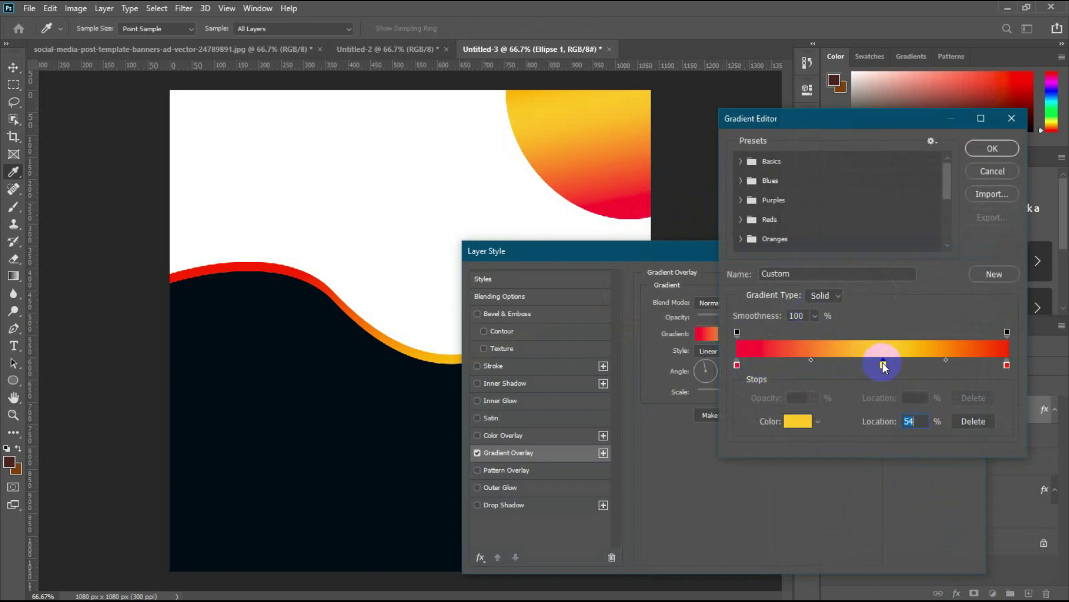
click(833, 345)
click(981, 149)
click(880, 284)
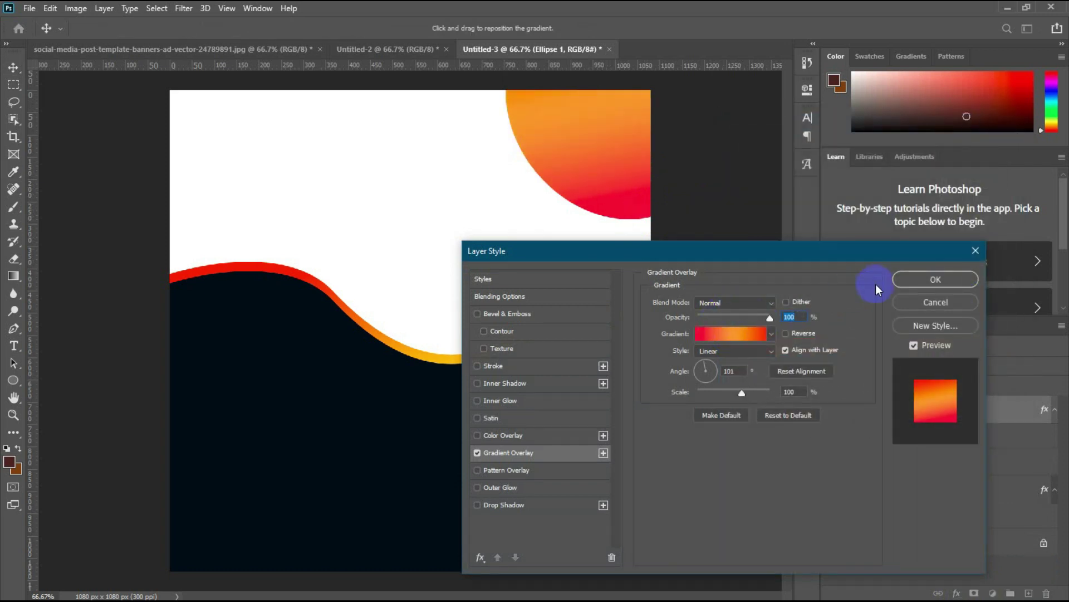
Move the gradient ellipse slightly to the right over the upper-right corner of the canvas
click(672, 206)
mouse_move(614, 171)
mouse_down()
mouse_move(616, 183)
mouse_move(625, 172)
mouse_up()
click(724, 254)
click(615, 164)
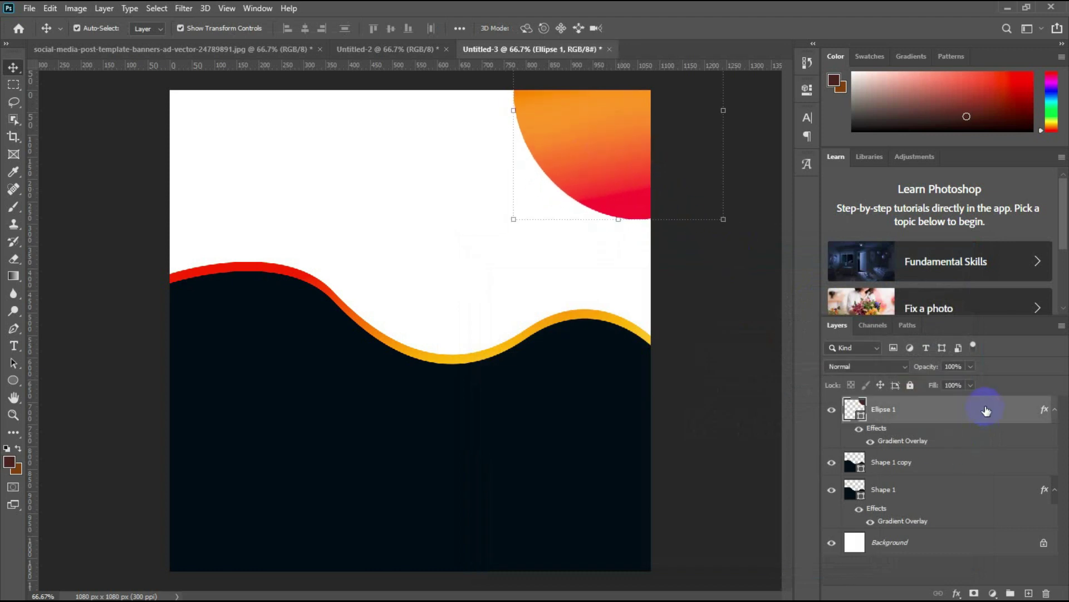
Duplicate the Ellipse 1 layer and select the original ellipse beneath the copy
key(ctrl+j)
click(916, 465)
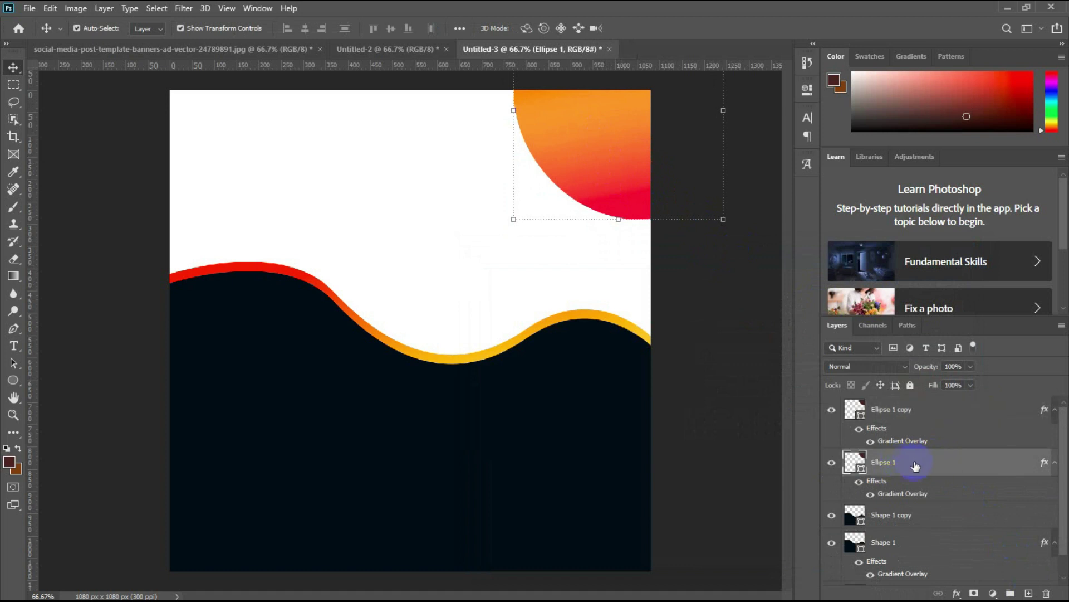
click(907, 411)
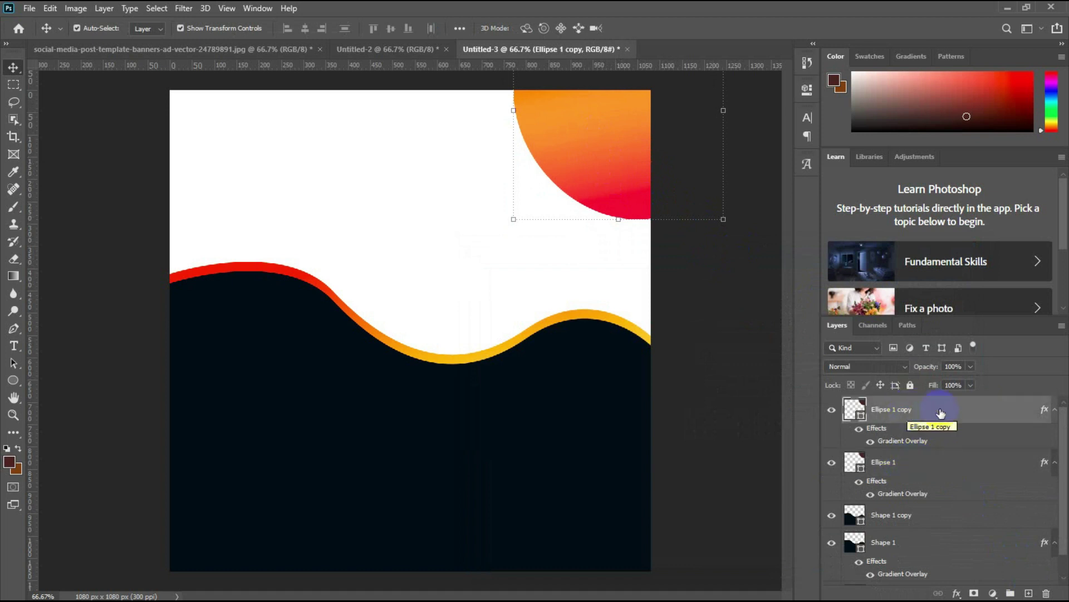
click(946, 460)
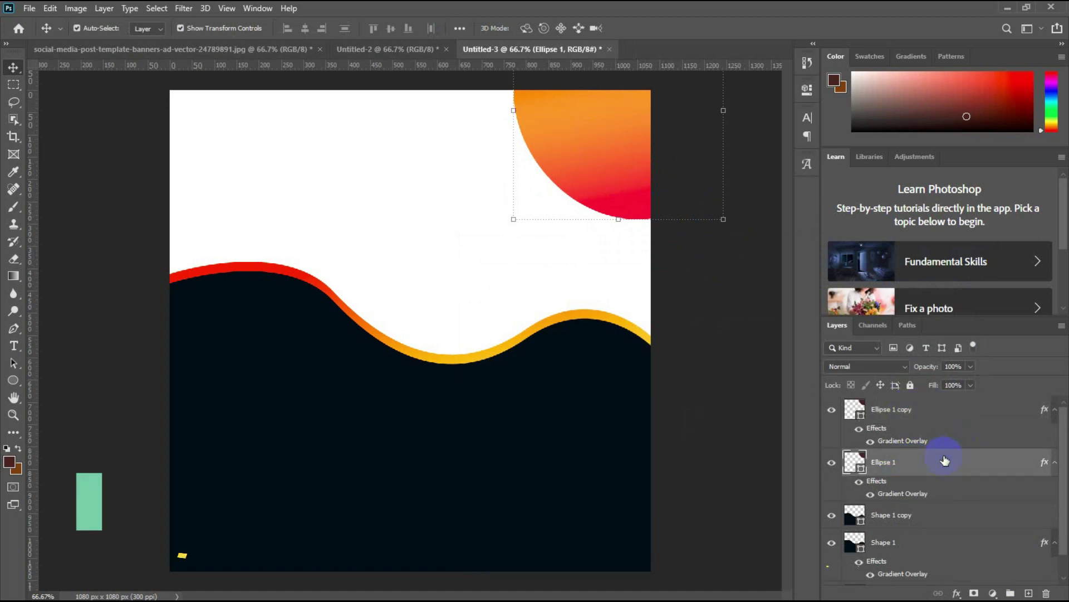
Nudge the original ellipse down and to the left so that it extends past its copy
key(Down)
key(Down)
key(Down)
key(Down)
key(Down)
key(Left)
key(Left)
key(Left)
key(Left)
key(Left)
key(Left)
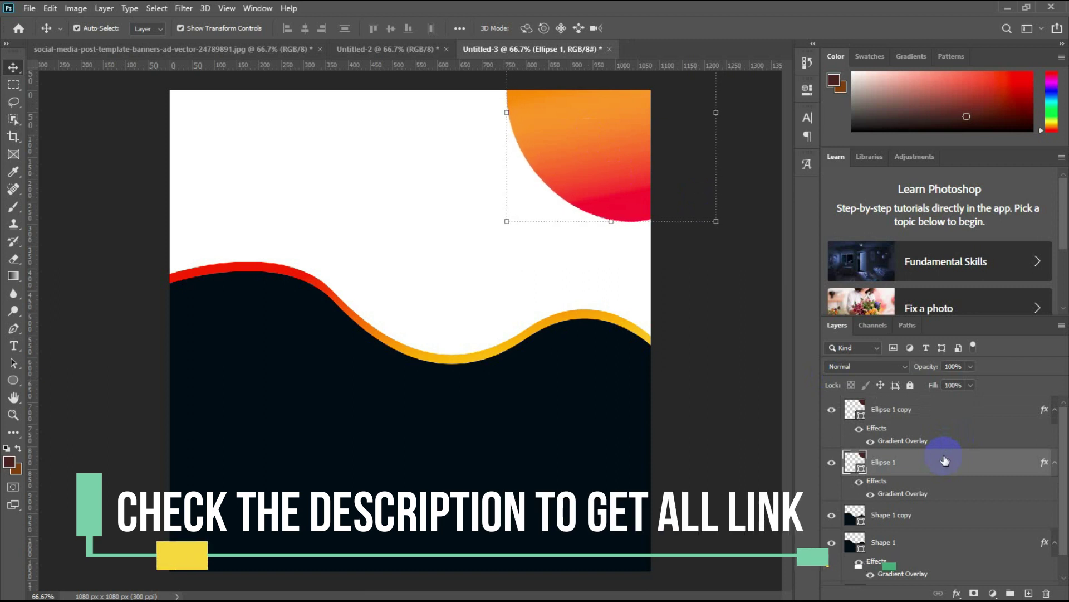
Hide the Gradient Overlay on Ellipse 1, then nudge and slightly enlarge the ellipse as a brown rim around the copy
click(870, 494)
key(Down)
key(Down)
key(Down)
key(Down)
key(Right)
key(Up)
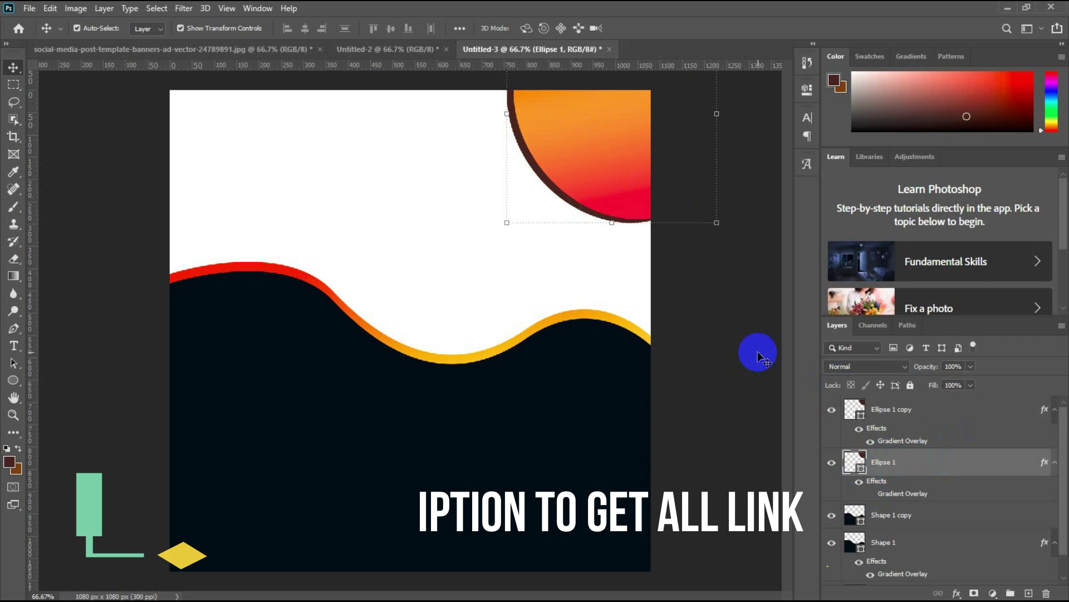
drag(717, 222, 725, 226)
key(Return)
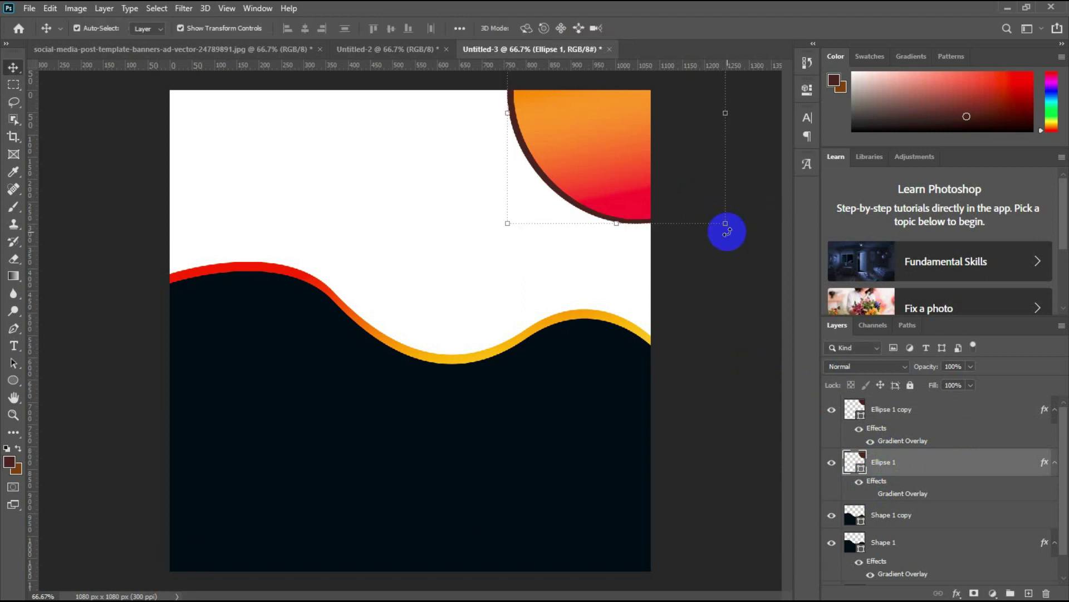
Move the brown Ellipse 1 up and right into the canvas corner and place its layer above Ellipse 1 copy
click(720, 307)
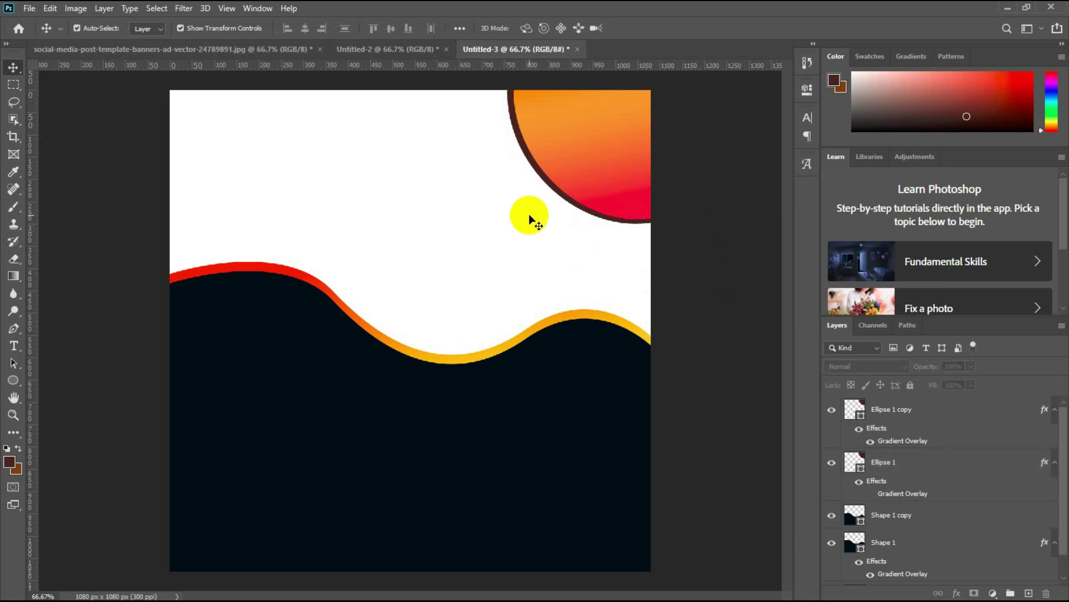
click(535, 171)
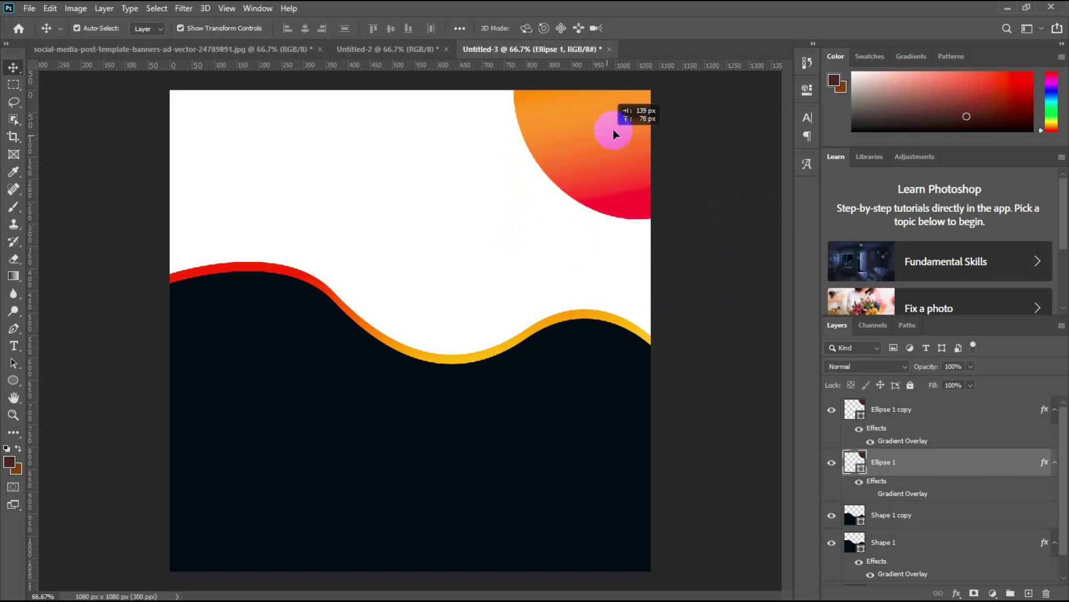
drag(924, 463, 927, 401)
click(711, 260)
mouse_move(632, 111)
mouse_down()
mouse_move(618, 138)
mouse_move(651, 132)
mouse_move(637, 117)
mouse_up()
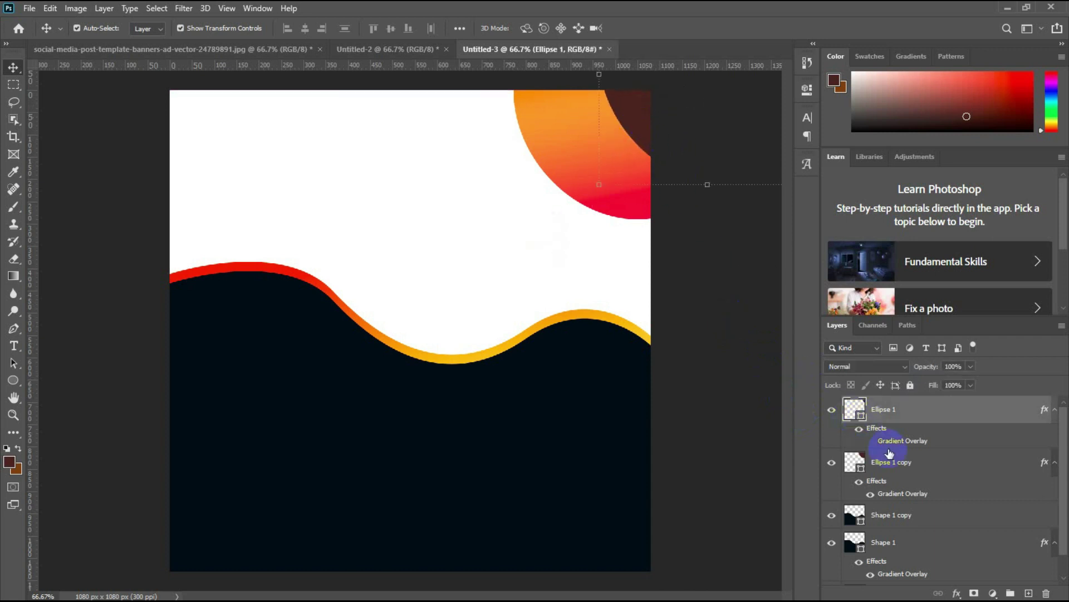
Change the fill of Ellipse 1 to the same dark navy as the wave
double_click(861, 415)
click(831, 162)
key(v)
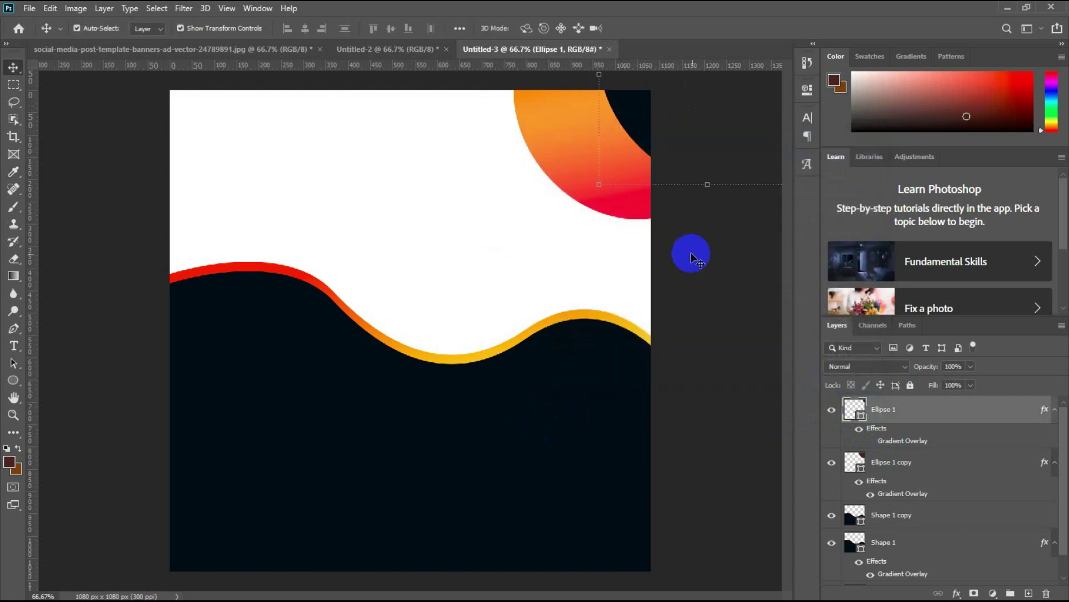
click(690, 250)
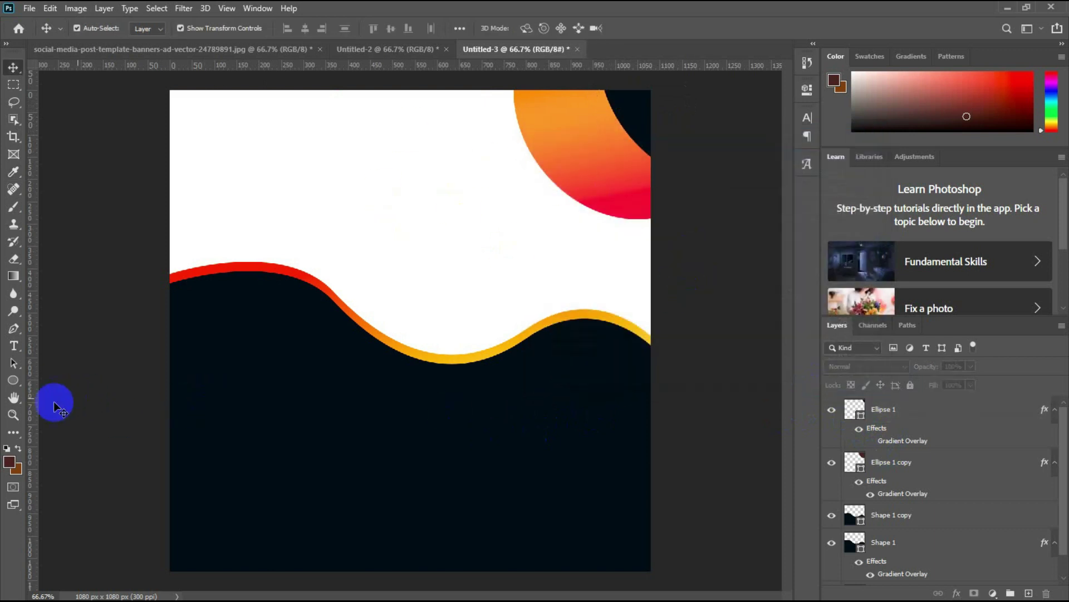
Draw a closed two-humped shape about 571 by 390 px with the Pen tool in the lower-right corner, and narrow it from its left side
click(13, 330)
click(402, 574)
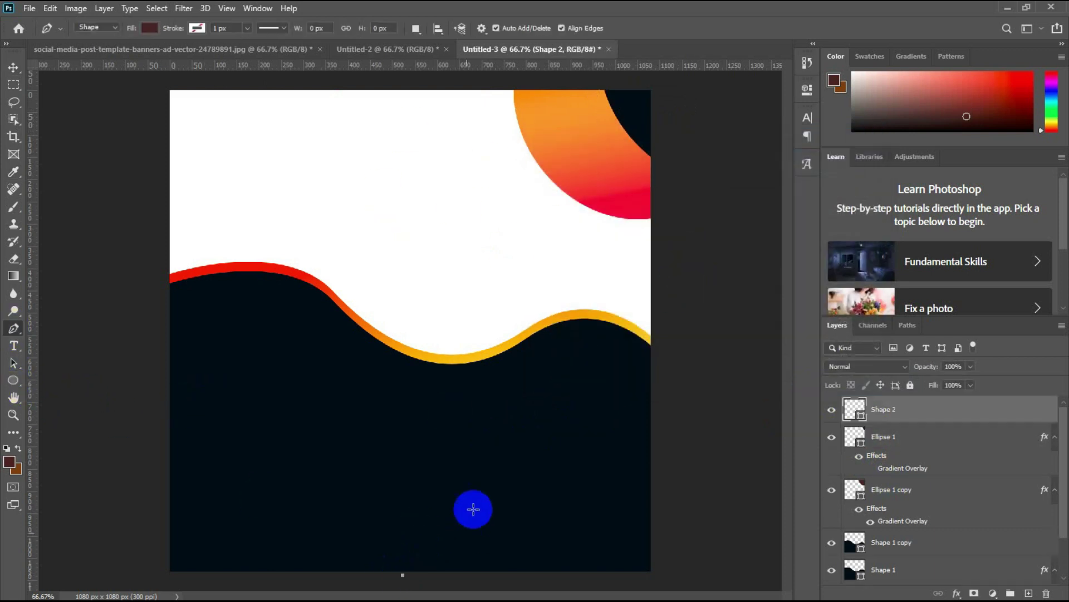
drag(527, 464, 635, 460)
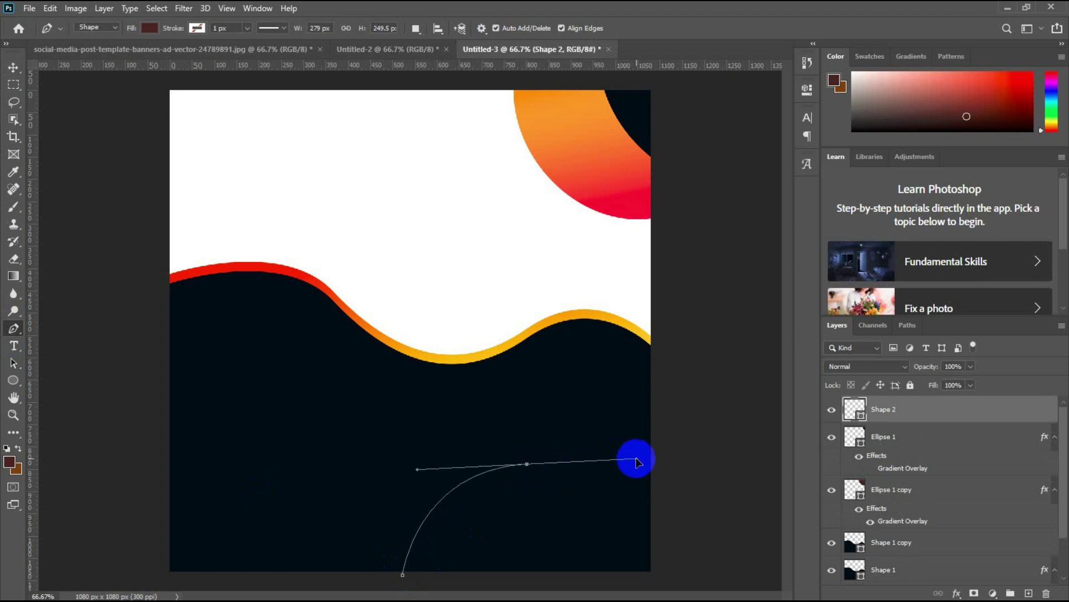
mouse_move(717, 458)
mouse_down()
mouse_move(771, 458)
mouse_move(722, 441)
mouse_up()
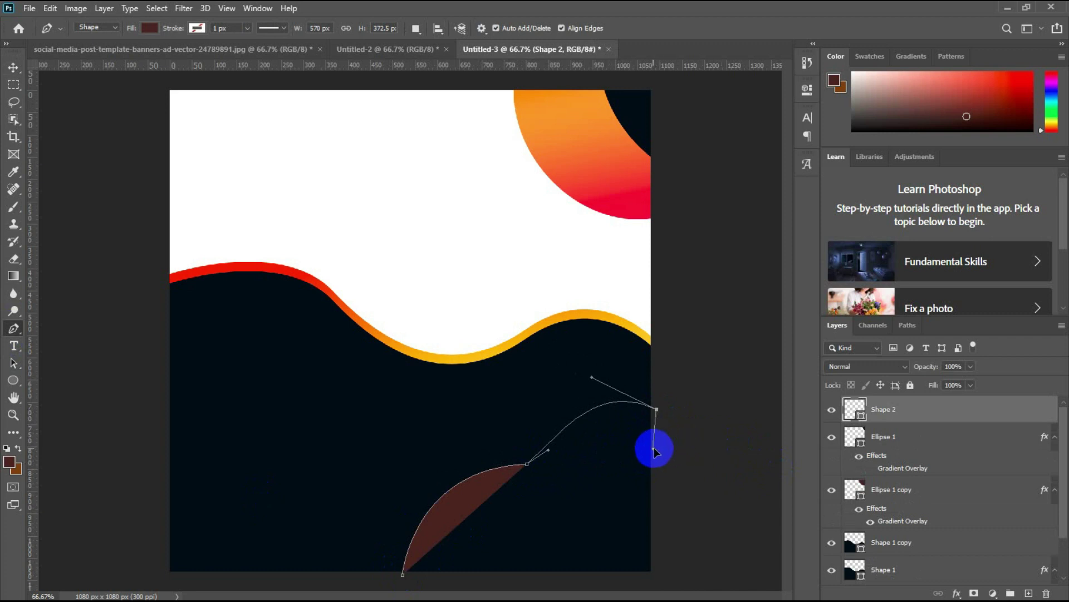
drag(655, 450, 658, 449)
click(656, 574)
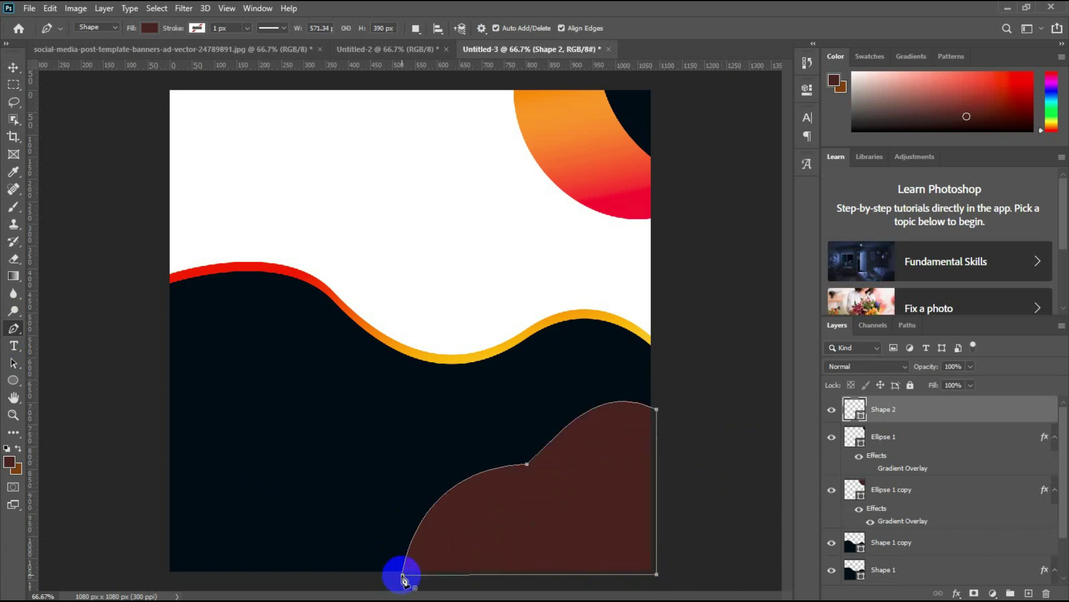
click(13, 67)
drag(407, 488, 484, 489)
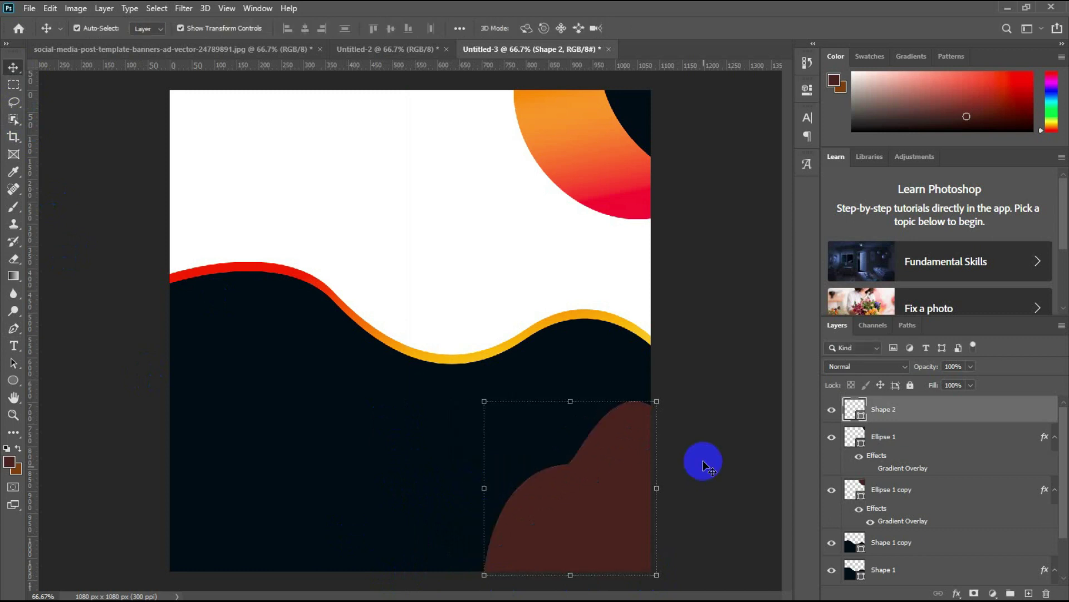
Add a Gradient Overlay to Shape 2 and delete the orange 54% stop, leaving a pinkish-red to red gradient
click(957, 593)
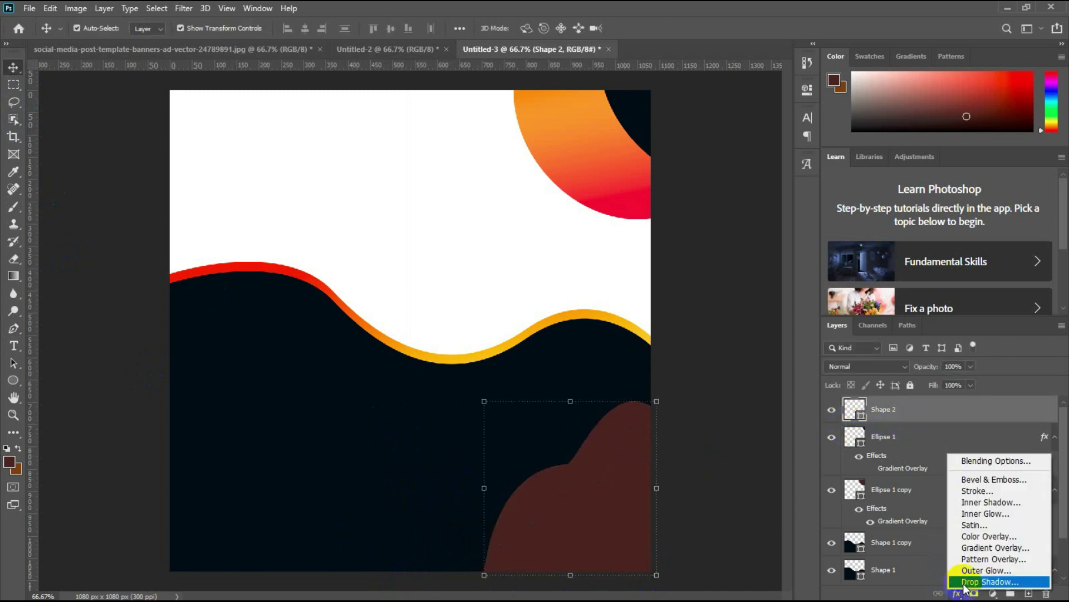
click(980, 528)
drag(662, 255, 910, 268)
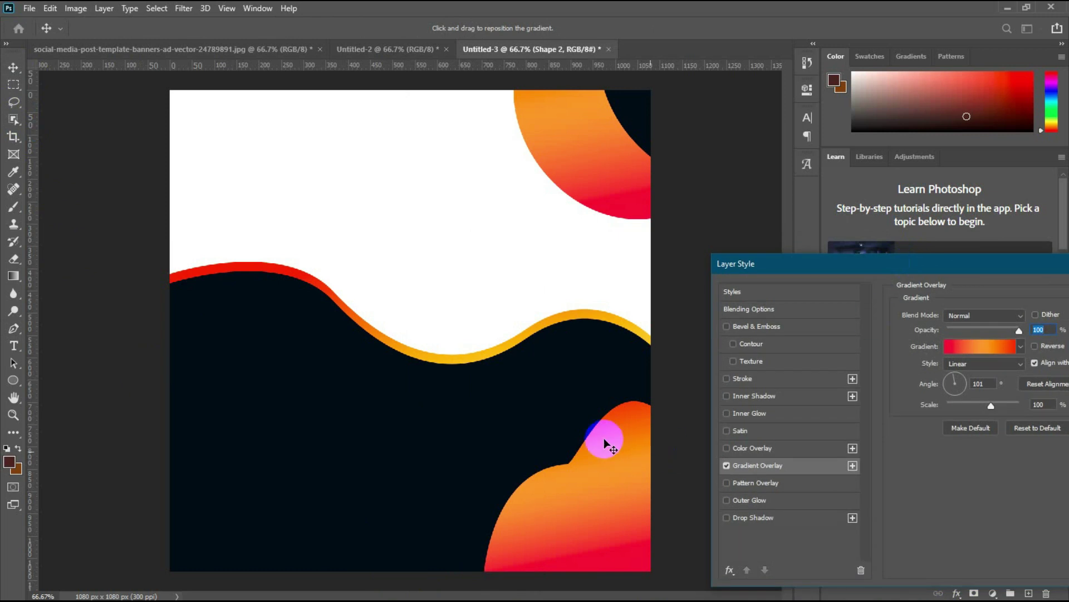
click(978, 346)
click(883, 365)
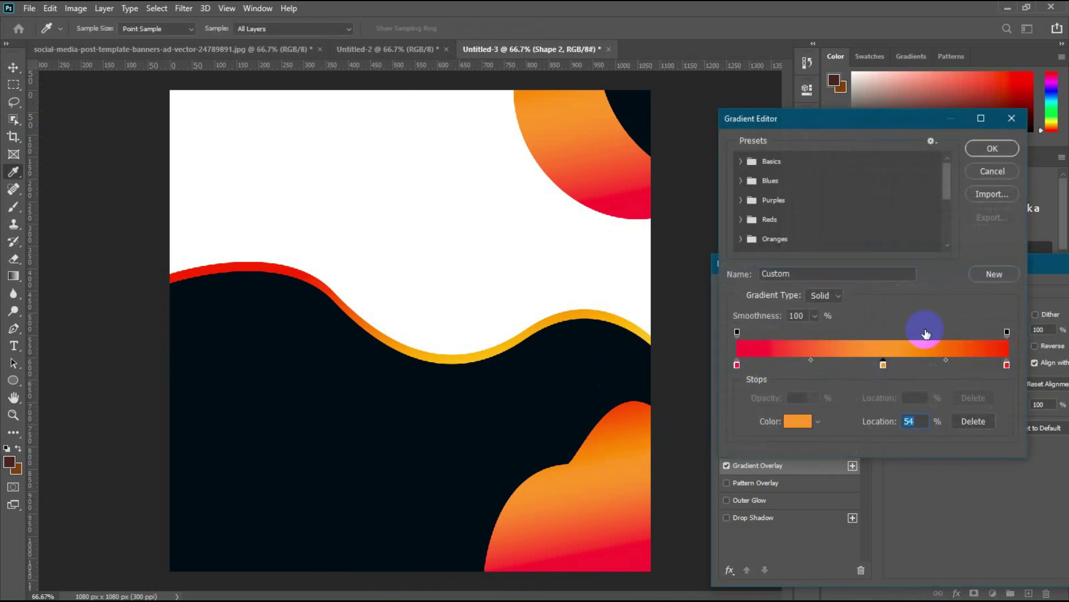
click(974, 421)
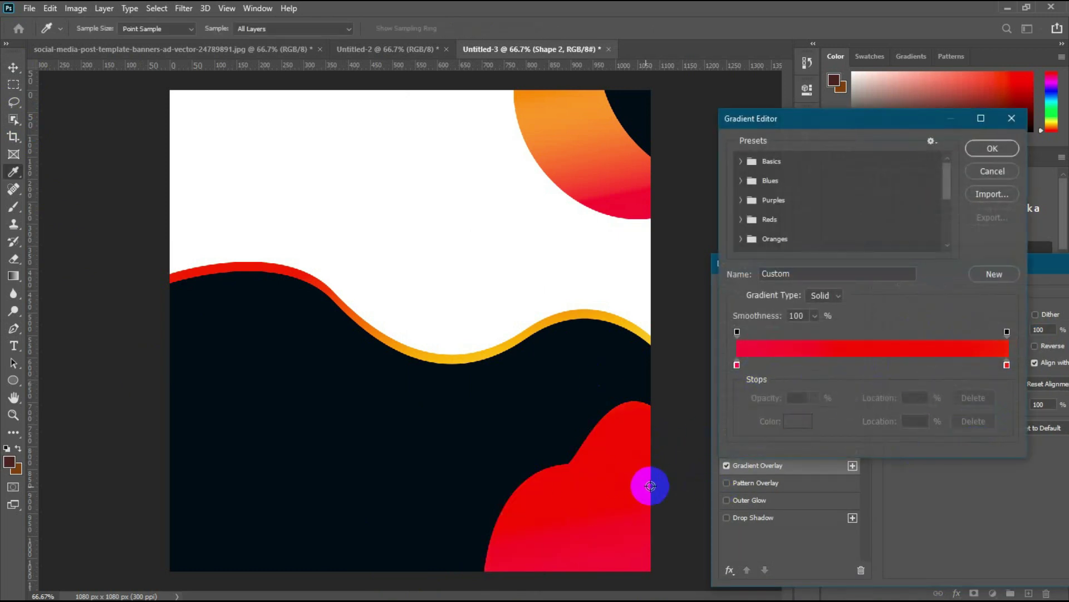
click(985, 146)
click(609, 464)
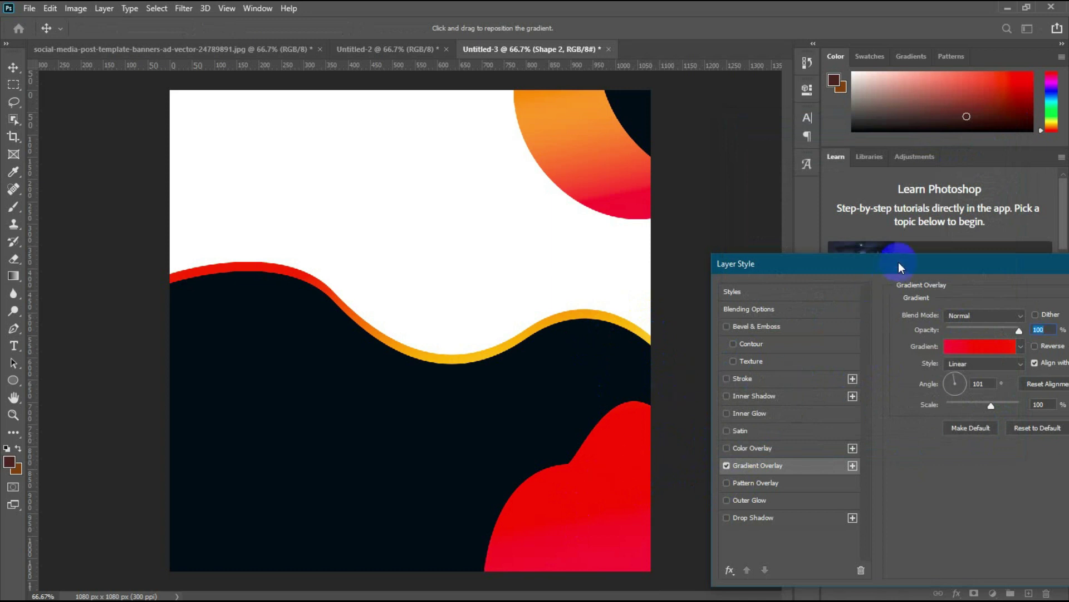
Accept the gradient overlay and raise Shape 2's upper-right anchor point and its curve, making the shape about 426 px tall
drag(901, 268, 680, 270)
click(950, 306)
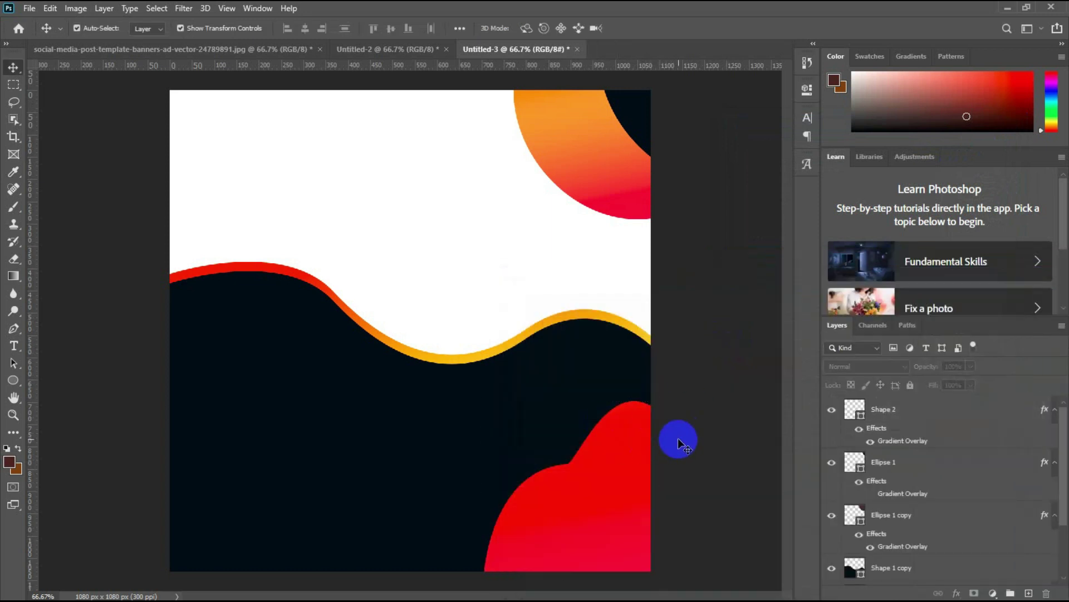
key(ctrl+minus)
click(570, 437)
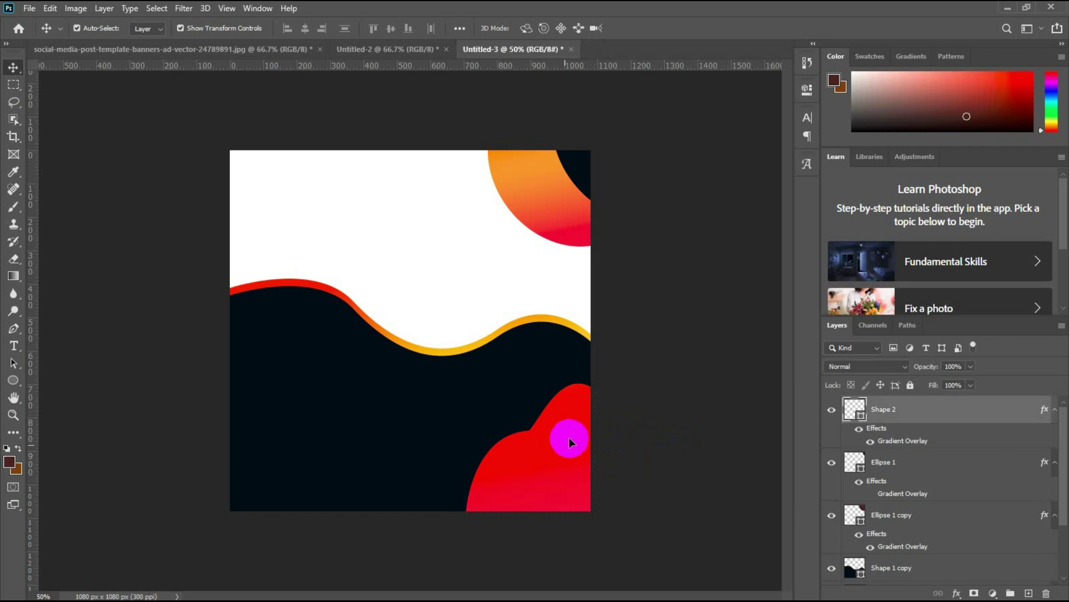
click(7, 368)
click(55, 375)
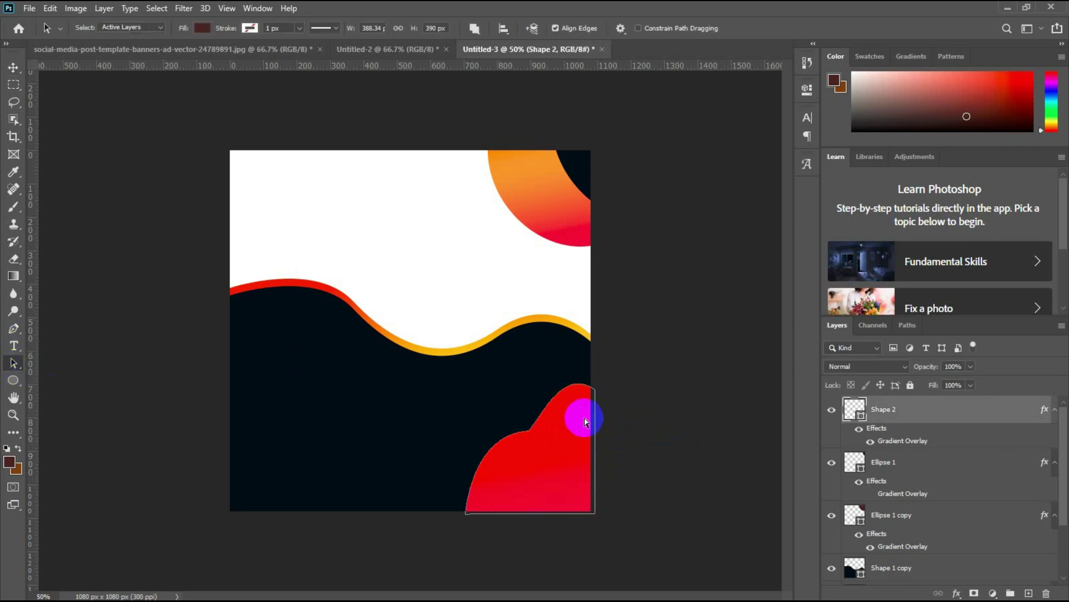
click(596, 392)
drag(598, 384, 534, 369)
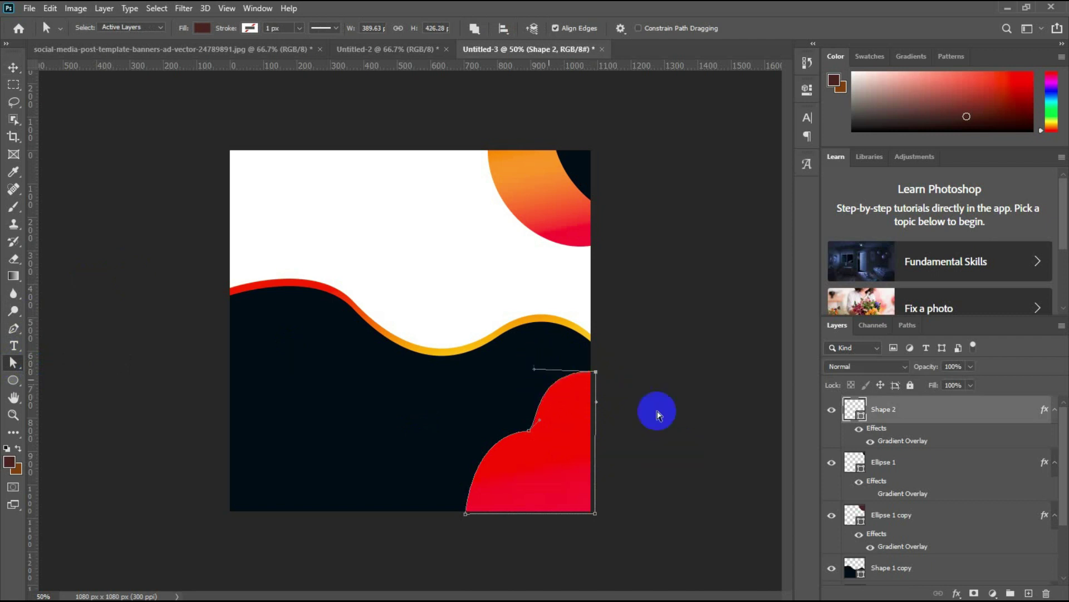
Move the anchor point between Shape 2's two humps slightly left and re-angle its handle to smooth the lower hump
click(530, 439)
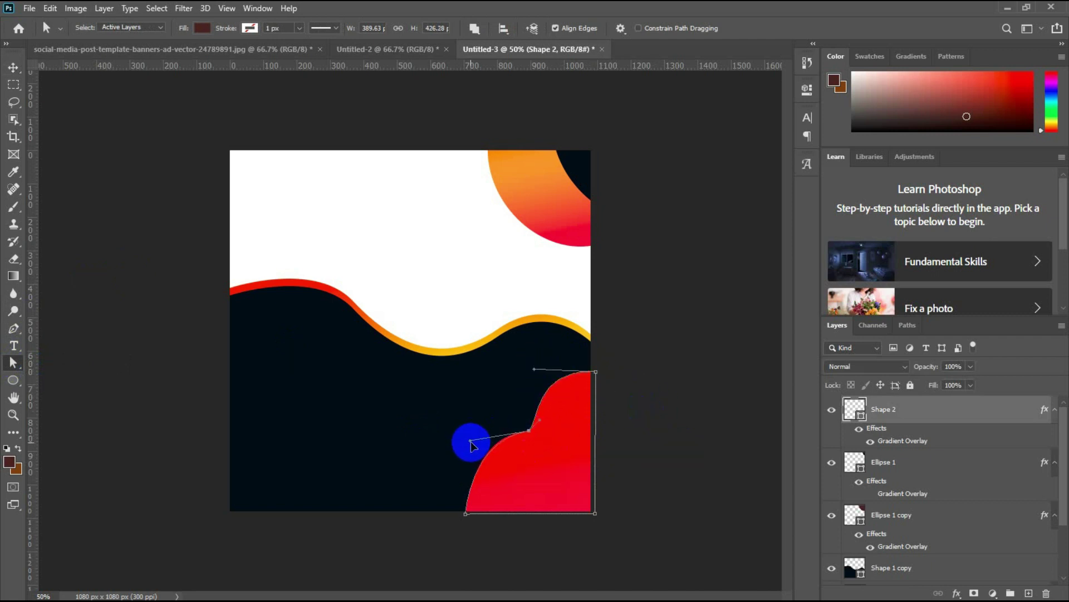
click(530, 431)
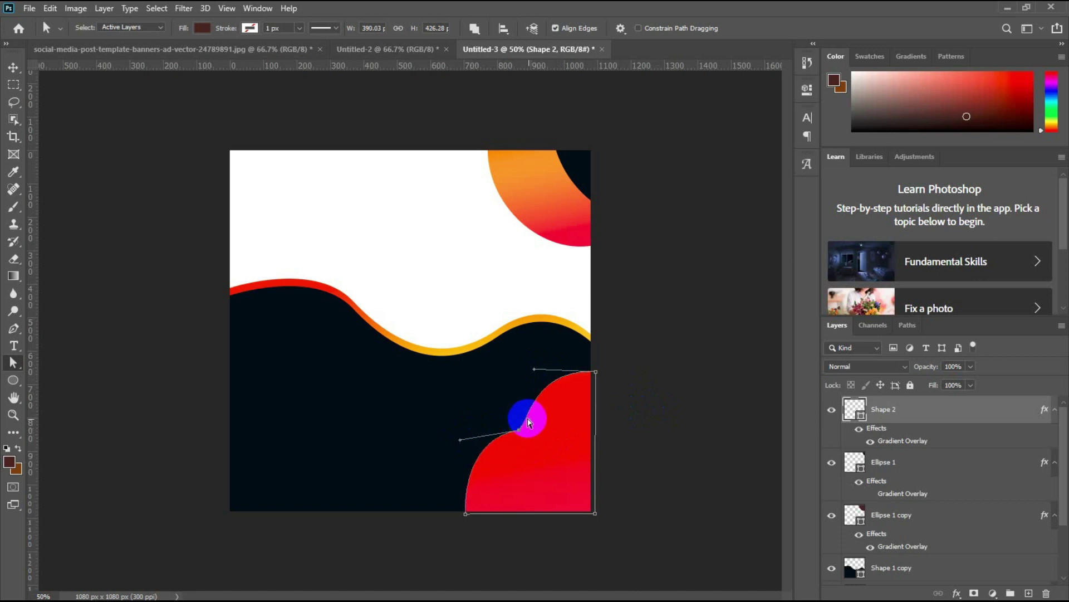
click(472, 438)
drag(472, 452, 472, 448)
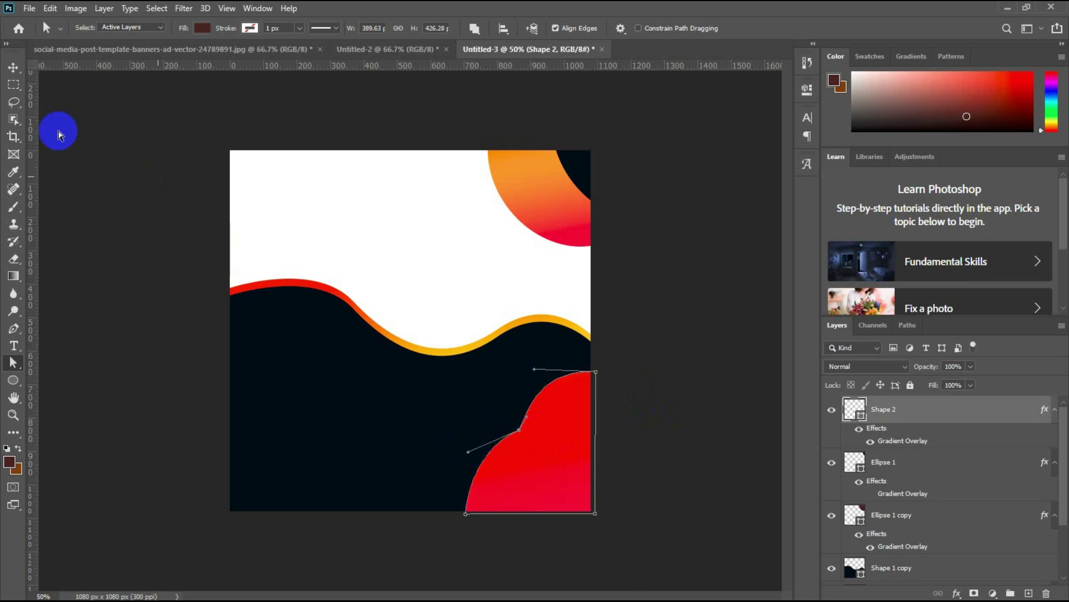
click(12, 67)
click(152, 299)
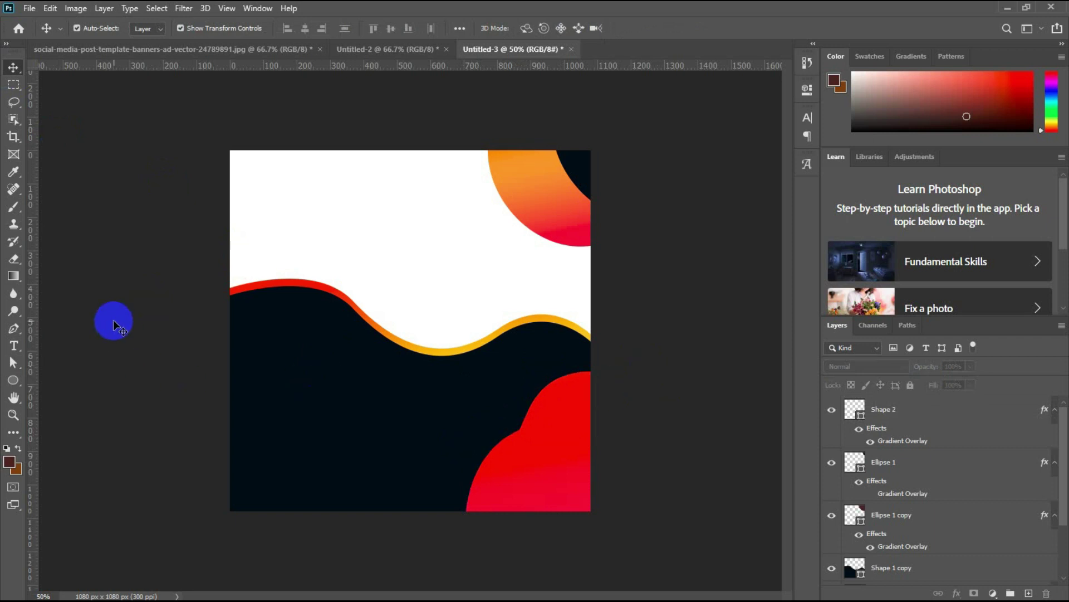
Duplicate Shape 2, turn off the Gradient Overlay on the lower original, and fill it white as a thin edge
click(519, 457)
drag(975, 411, 1029, 593)
click(856, 485)
double_click(860, 467)
click(838, 163)
click(667, 327)
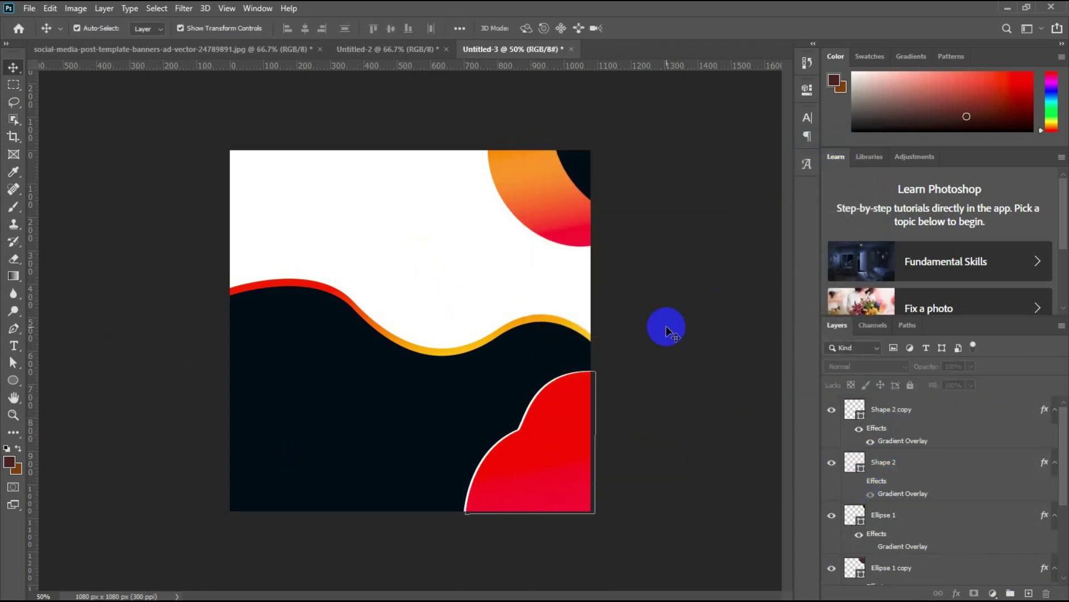
click(574, 167)
click(650, 328)
click(271, 420)
click(47, 373)
click(13, 380)
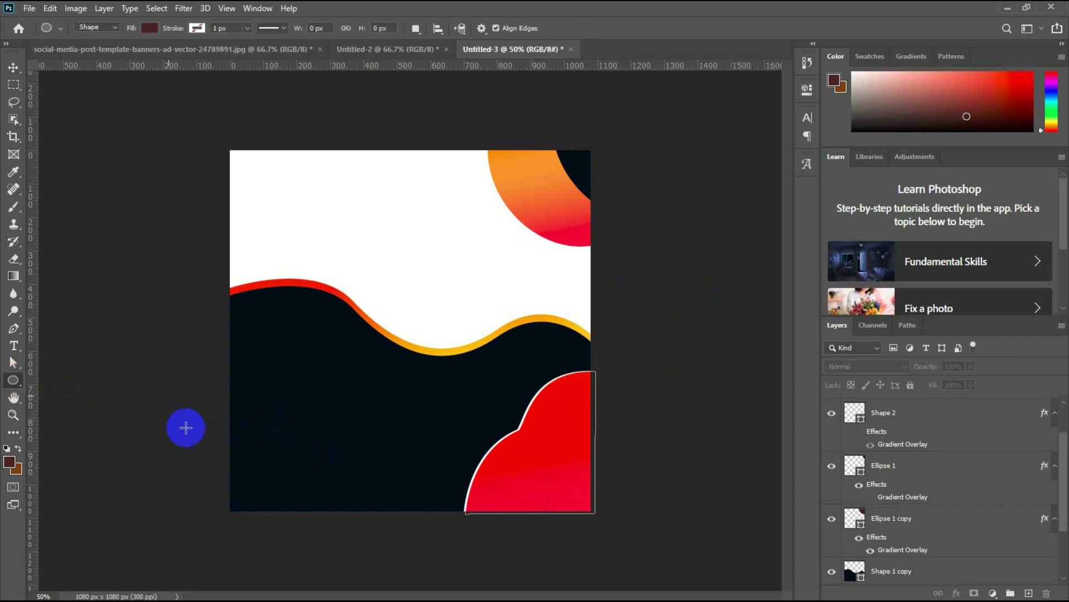
drag(169, 396, 367, 599)
click(14, 68)
click(166, 406)
drag(276, 453, 277, 442)
double_click(860, 415)
click(554, 433)
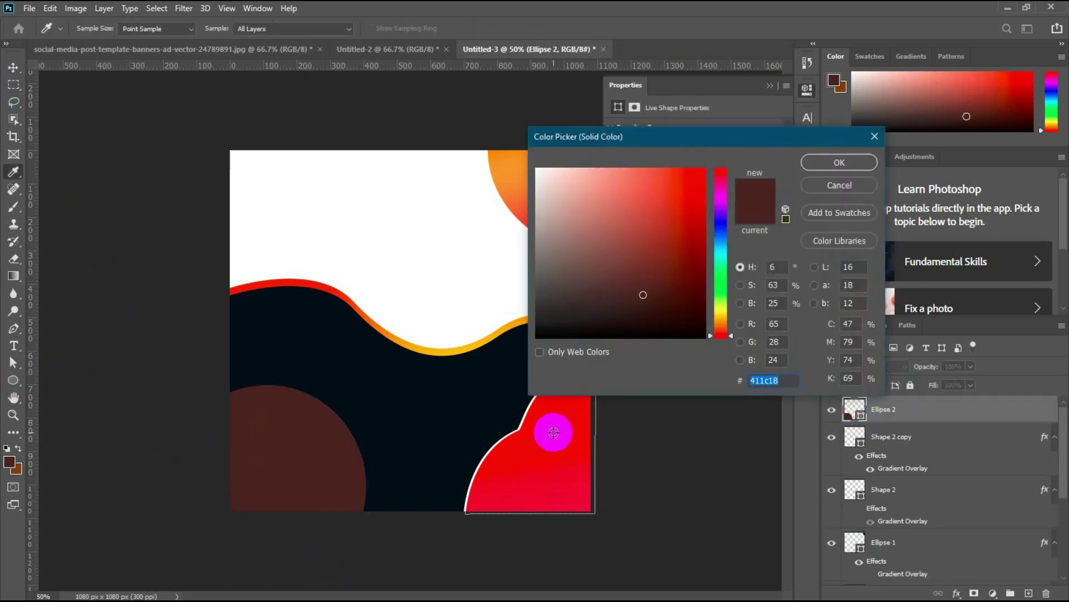
key(Return)
drag(943, 385, 913, 382)
click(645, 466)
click(770, 85)
click(282, 444)
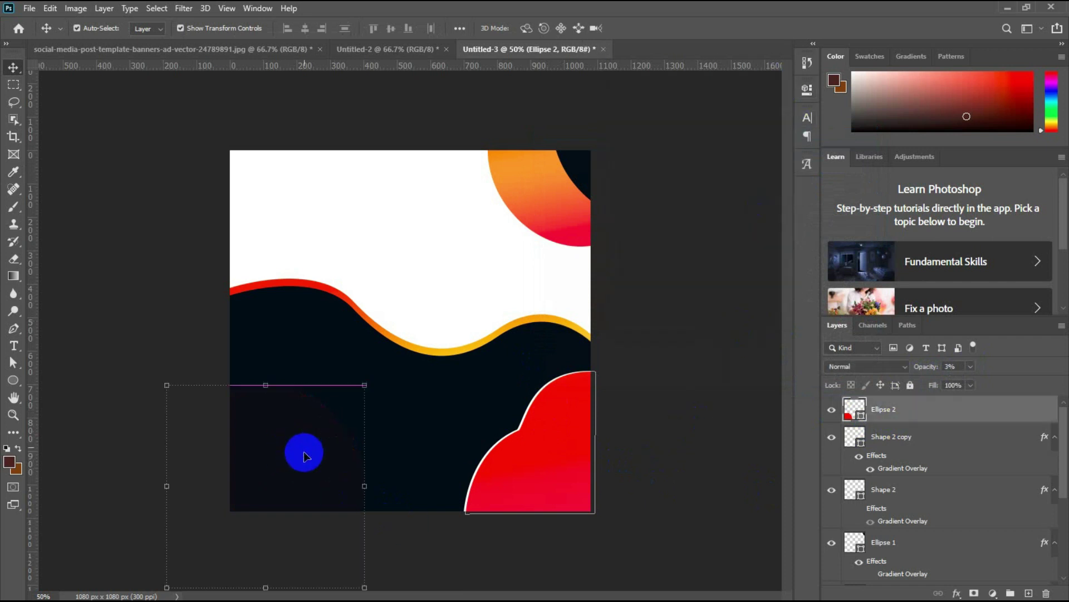
double_click(854, 421)
click(838, 162)
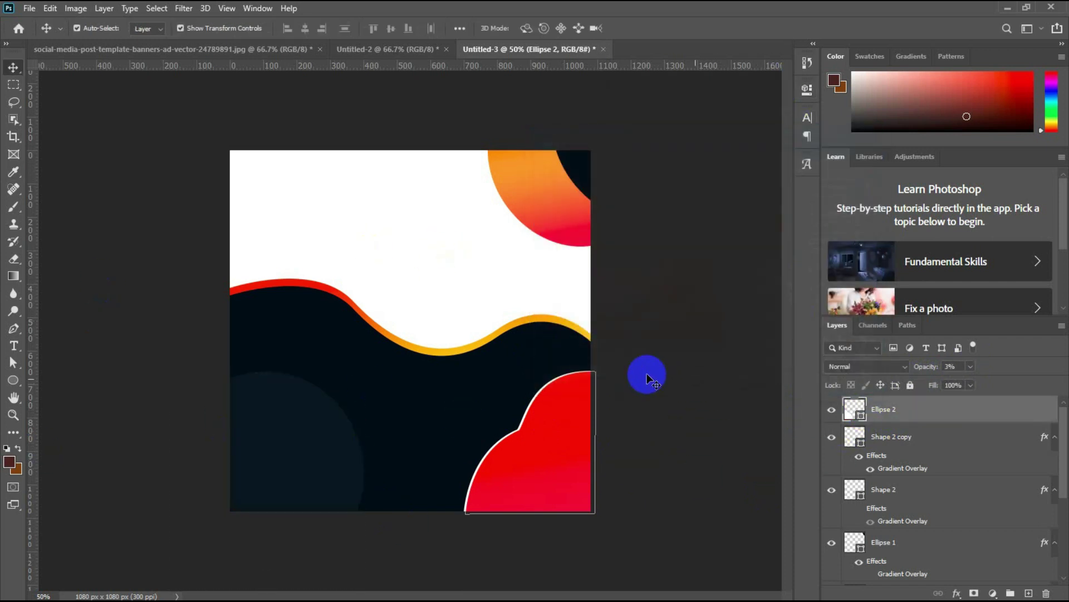
click(970, 366)
drag(968, 381, 1034, 385)
click(271, 435)
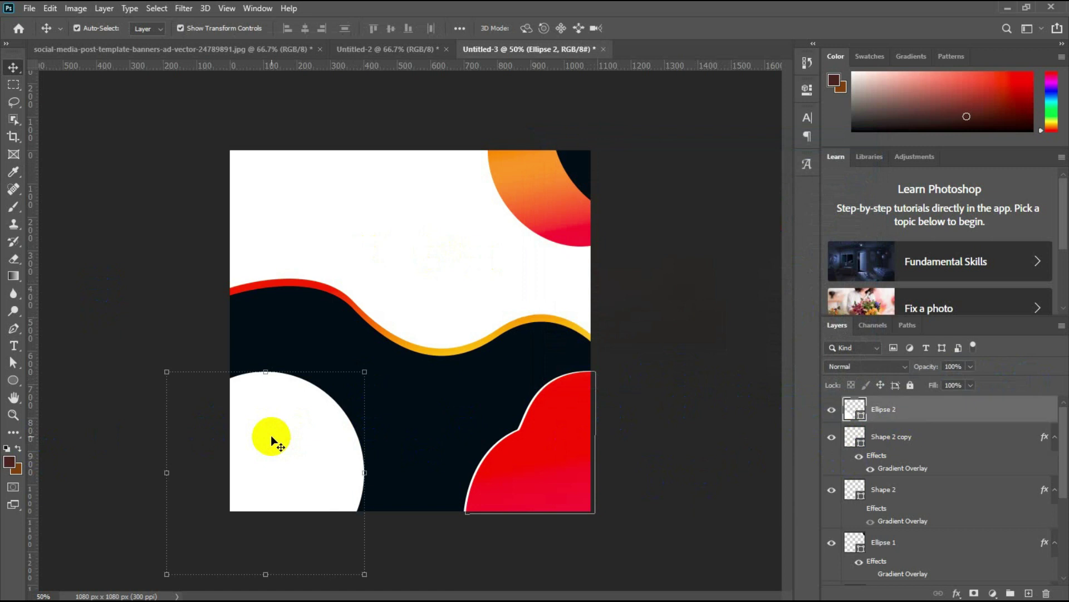
key(Delete)
Draw a 16 by 16 px circle on the left part of the dark wave and fill it white
click(12, 380)
click(53, 405)
drag(256, 373, 262, 379)
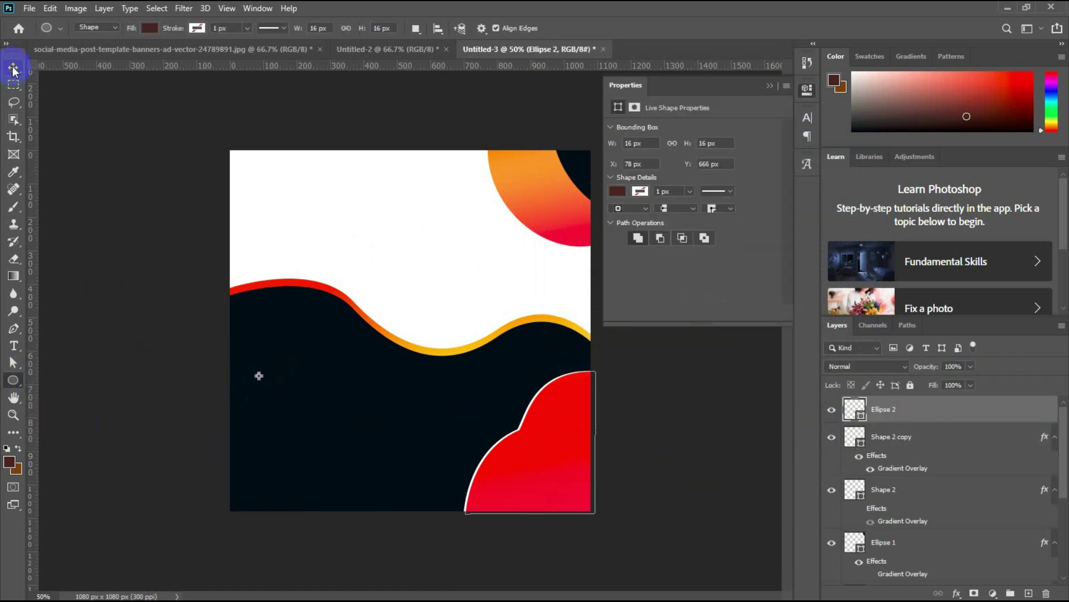
click(13, 68)
click(258, 377)
double_click(861, 417)
click(416, 232)
click(847, 164)
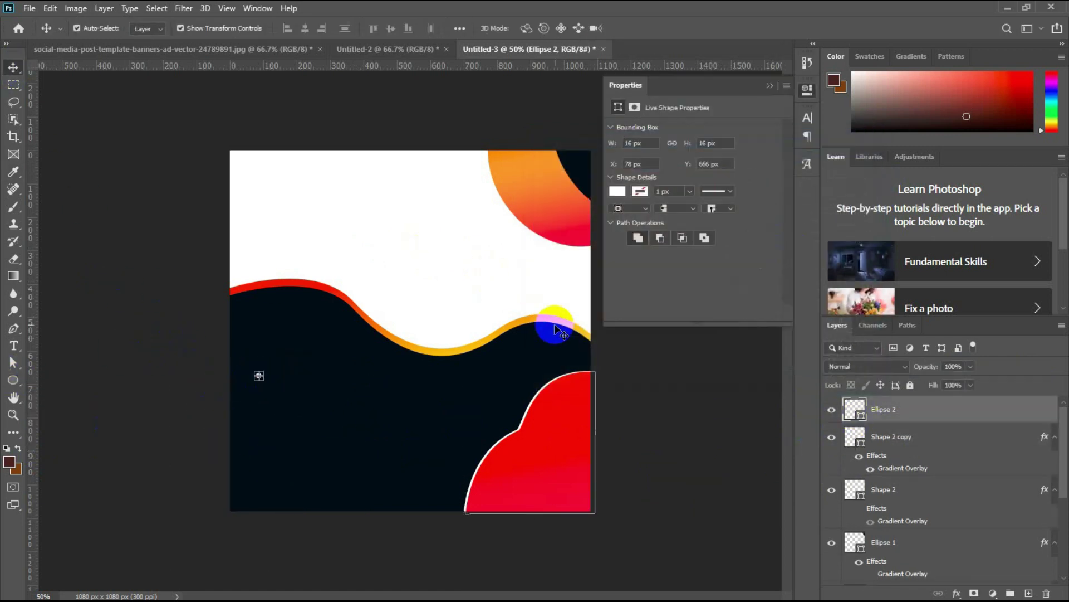
Duplicate the white circle three times to the right, about 32 px apart, and group the four dots as a row
key(ctrl+j)
key(Right)
key(Right)
key(Right)
key(Right)
key(Right)
key(Right)
key(Right)
key(Right)
key(Right)
key(Right)
key(Right)
key(Right)
key(Right)
key(Right)
key(Right)
key(ctrl+j)
key(Right)
key(Right)
key(Right)
key(Right)
key(Right)
key(Right)
key(Right)
key(Right)
key(Right)
key(Right)
key(Right)
key(Right)
key(Right)
key(Right)
key(Right)
key(Right)
key(ctrl+j)
key(Right)
key(Right)
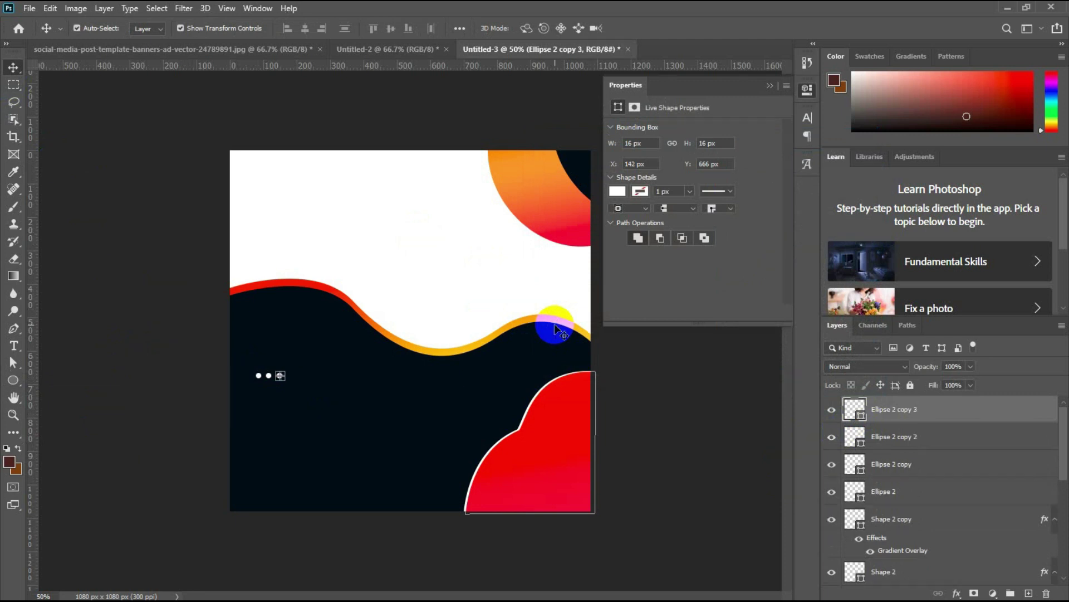
shift+click(942, 483)
key(ctrl+g)
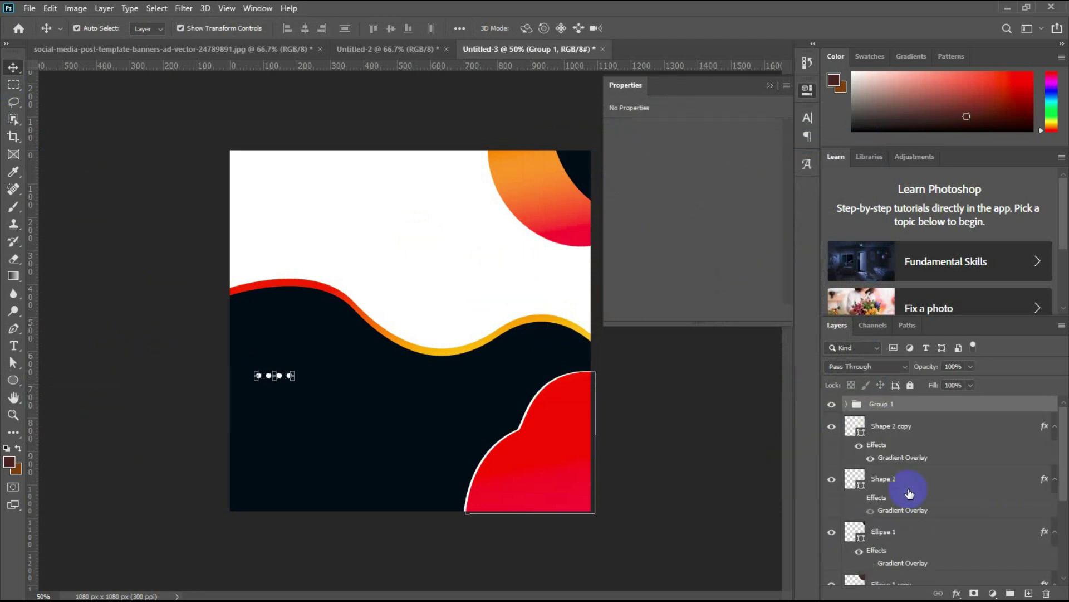
Duplicate the dot row twice, spacing the copies vertically into a grid of three rows, and group the rows together
key(ctrl+j)
key(ctrl+j)
key(shift+Down)
key(shift+Down)
key(shift+Down)
shift+click(914, 437)
key(ctrl+g)
Move the dot grid into the canvas's lower-left corner and convert its group to a Smart Object
drag(281, 388, 257, 495)
click(681, 428)
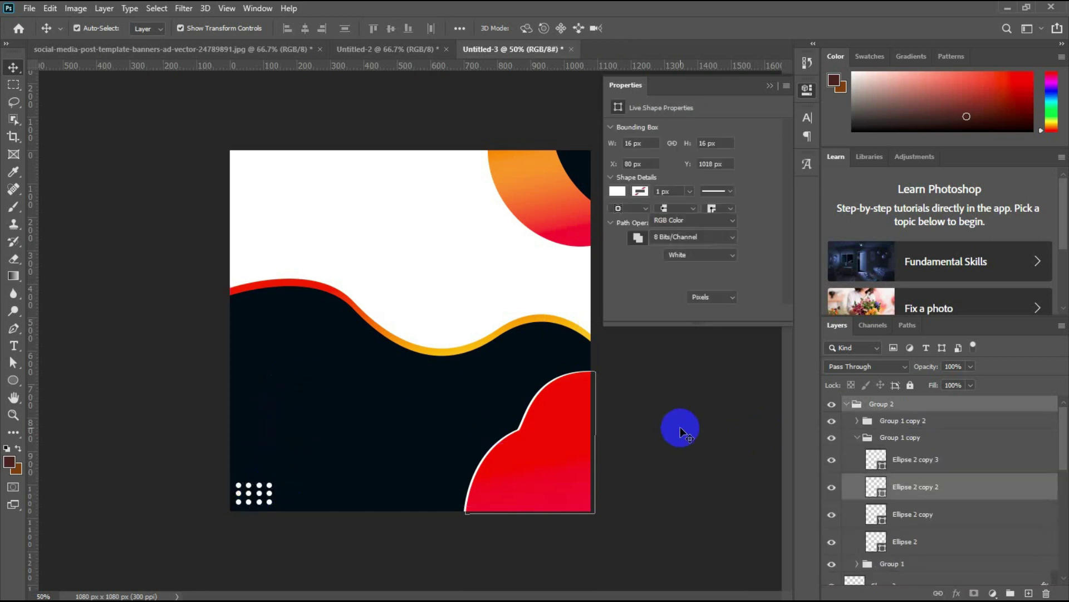
click(847, 404)
click(893, 405)
click(680, 542)
click(943, 405)
right_click(890, 408)
click(941, 243)
Place one copy of the dot grid on the red corner shape and another at the orange ring's upper left end
click(730, 435)
drag(267, 485, 491, 147)
click(718, 308)
click(666, 409)
click(566, 394)
Rotate the dot grid on the orange ring by about 32 degrees
key(ctrl+t)
drag(521, 130, 529, 145)
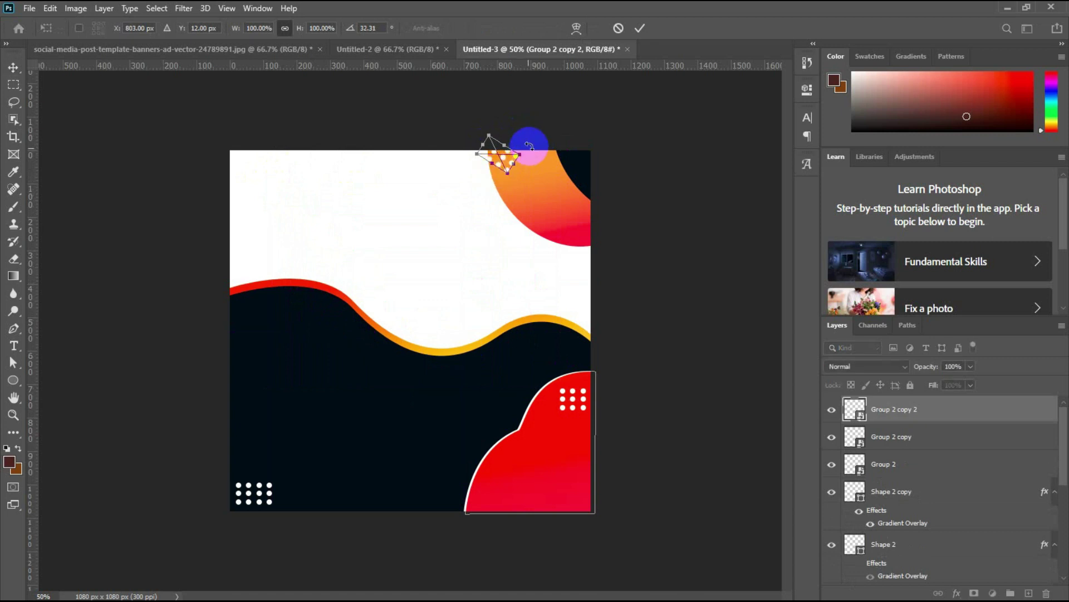
key(Return)
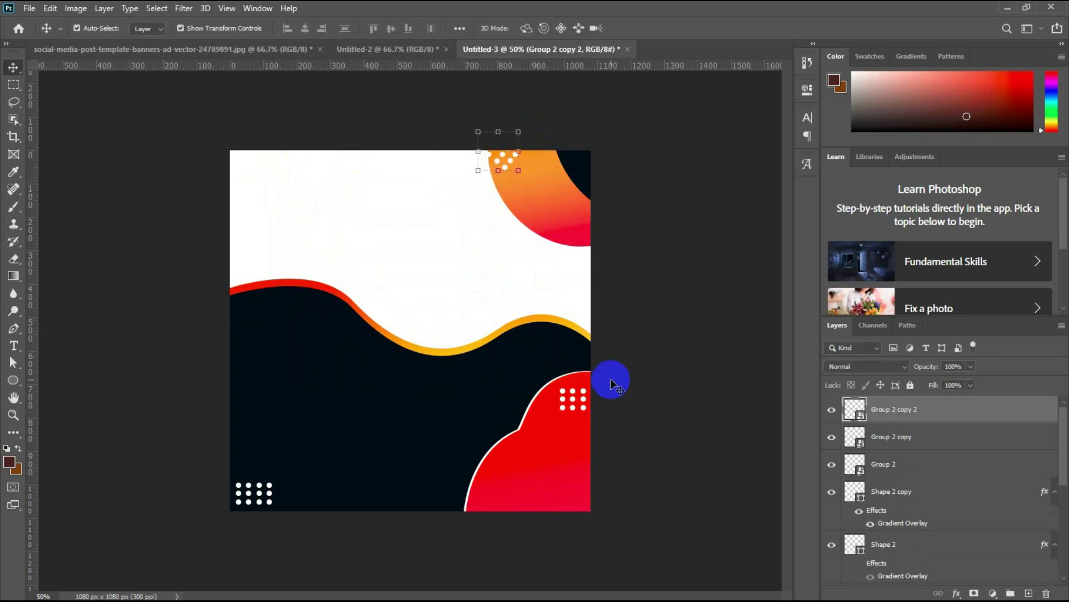
click(694, 351)
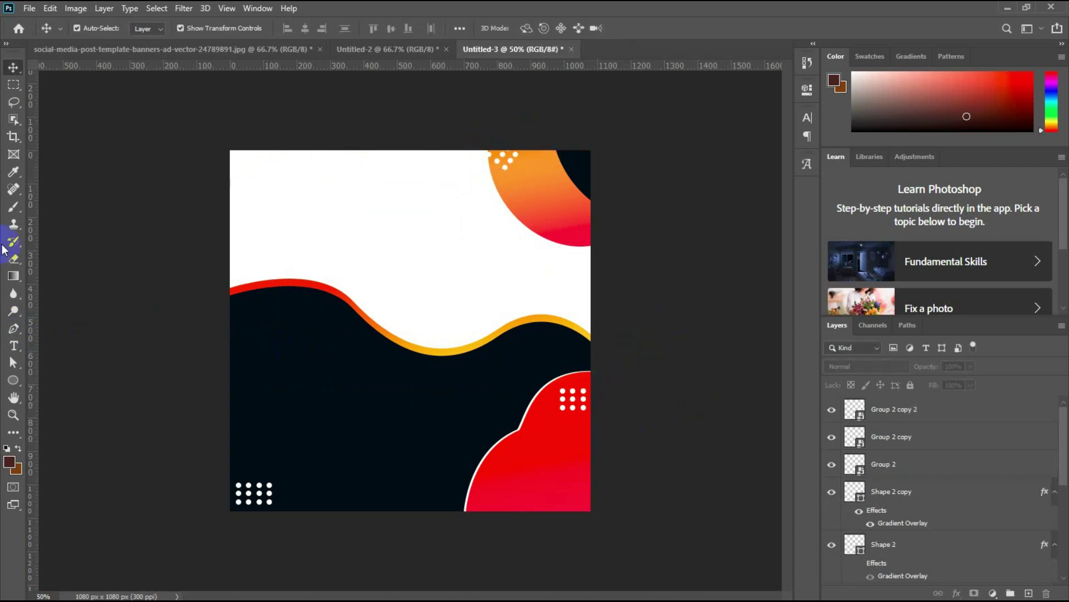
Draw a pentagon about 531 by 547 px across the canvas's left edge with no fill and a 5 px white stroke
right_click(14, 379)
click(84, 417)
drag(191, 320, 230, 413)
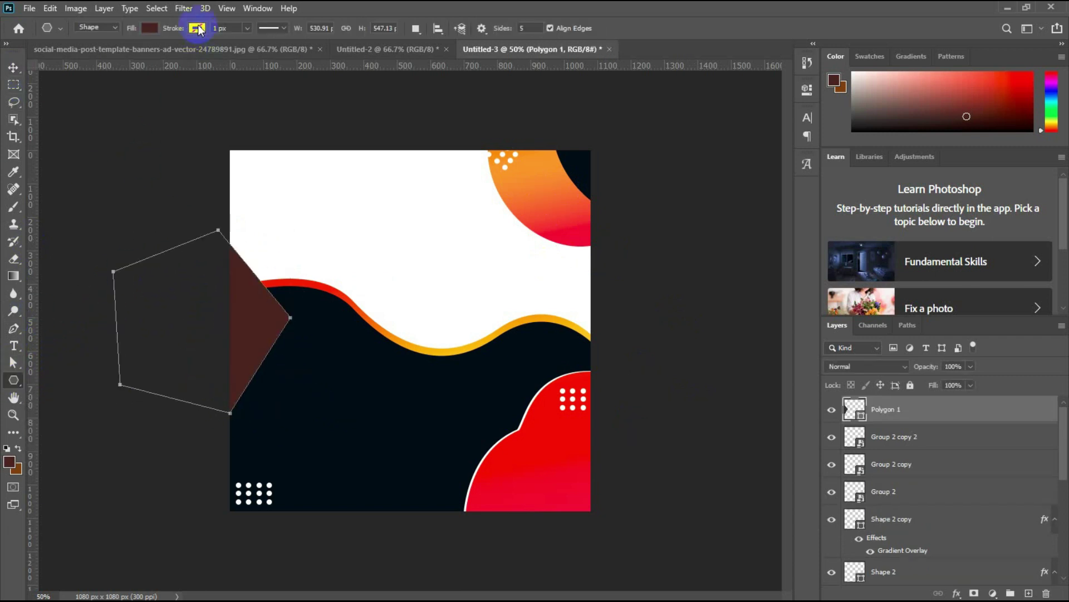
click(148, 28)
click(73, 53)
click(229, 28)
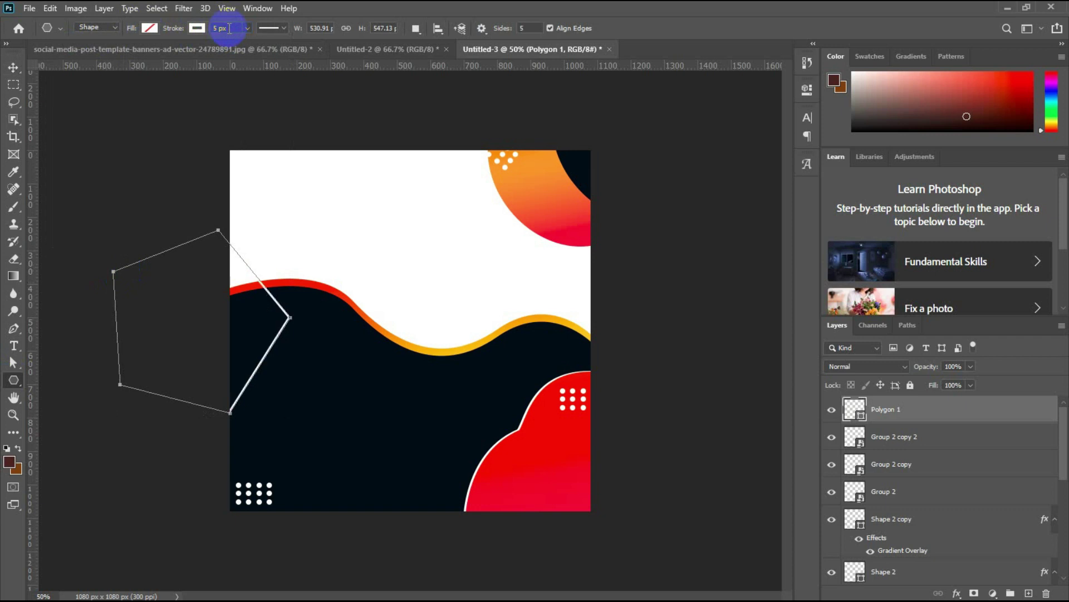
Scale the pentagon down to about 270 by 278 px and move it left so only its right corner overlaps the canvas
click(14, 68)
click(278, 303)
click(283, 308)
drag(115, 228, 203, 318)
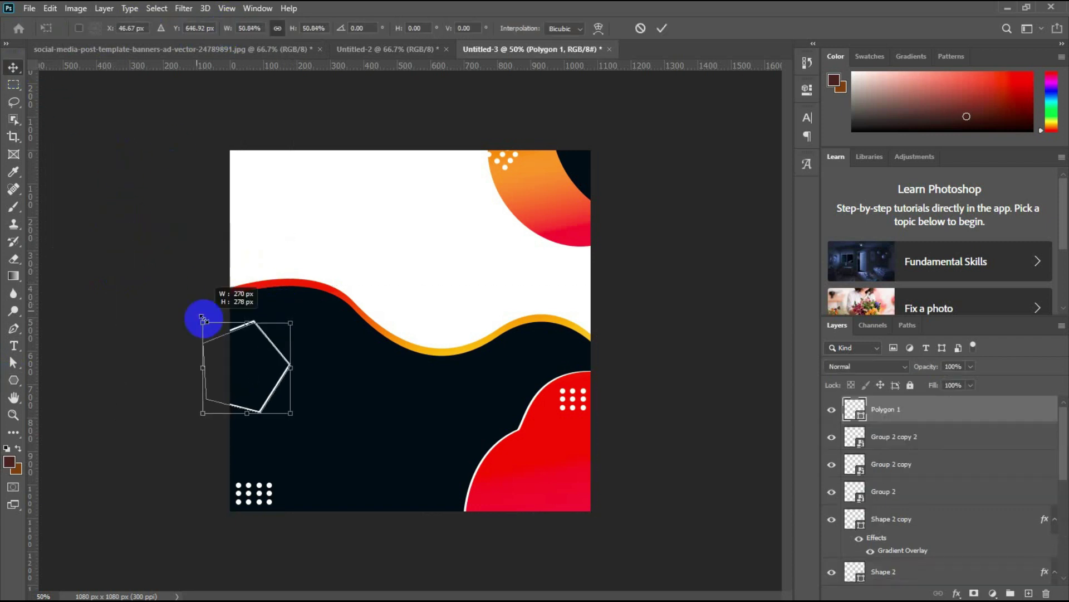
drag(275, 363, 249, 342)
click(685, 261)
Duplicate the pentagon and offset the copy slightly to the right to form a double chevron
key(ctrl+j)
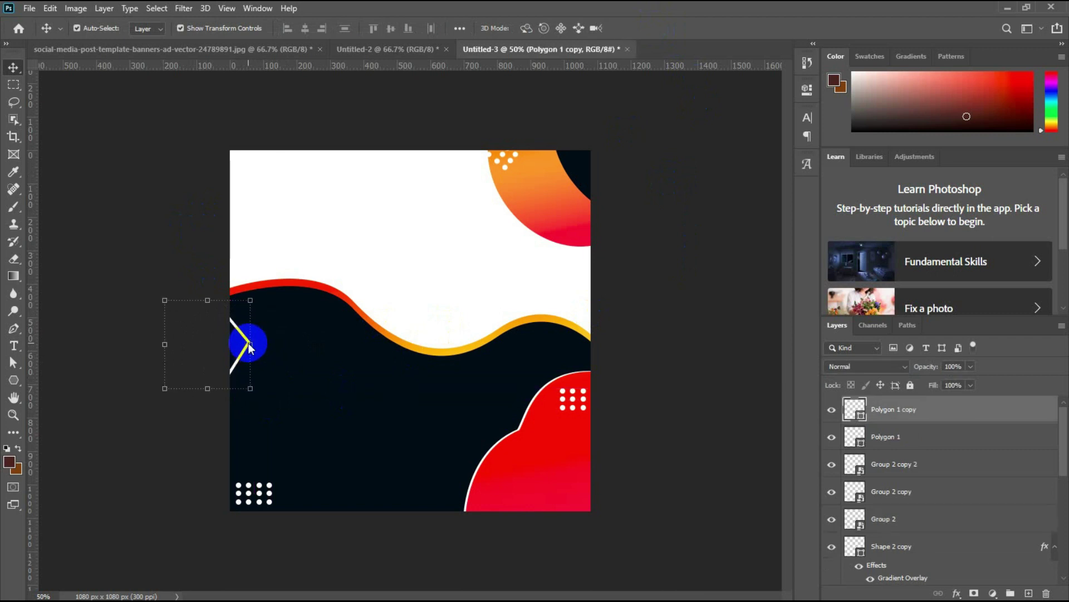
click(174, 245)
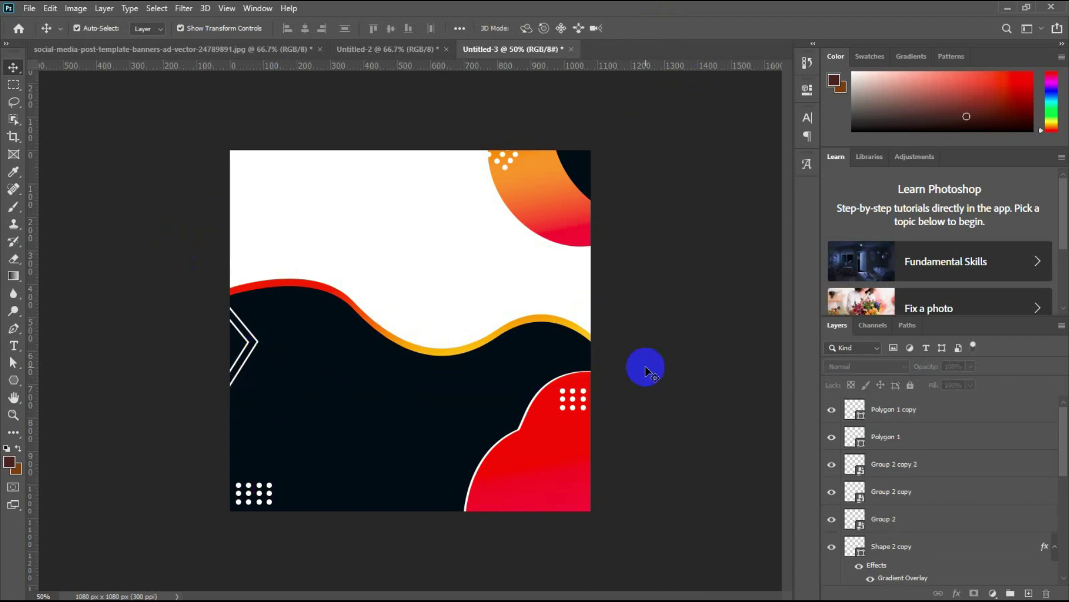
click(14, 329)
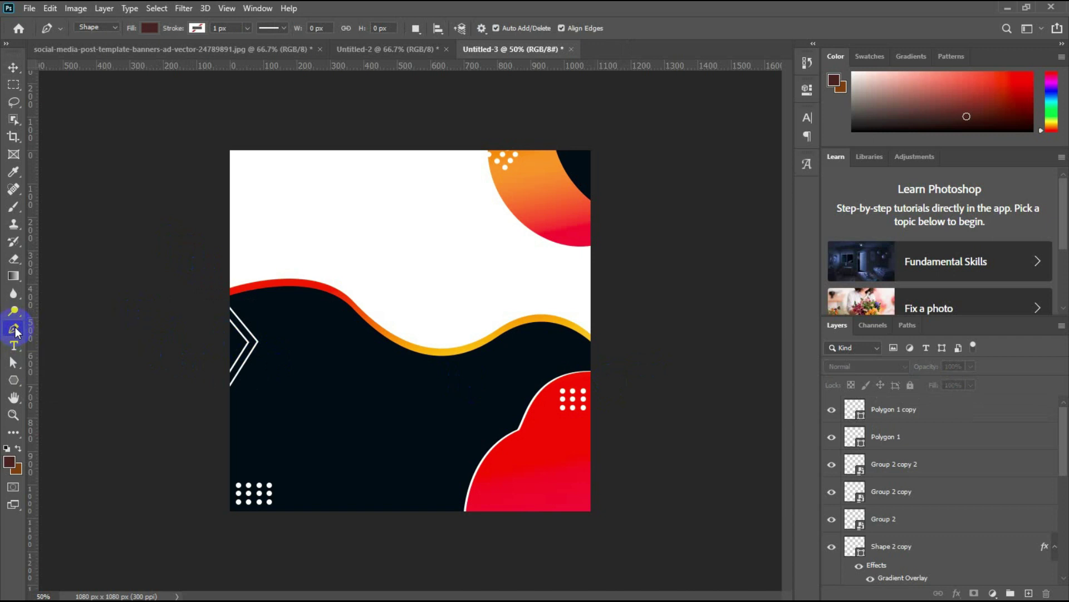
Copy the BEST OFFER text from Untitled-2 into Untitled-3 beside the double chevron and colour it white
key(v)
click(387, 49)
drag(287, 257, 361, 346)
click(807, 117)
click(772, 194)
click(440, 210)
click(812, 162)
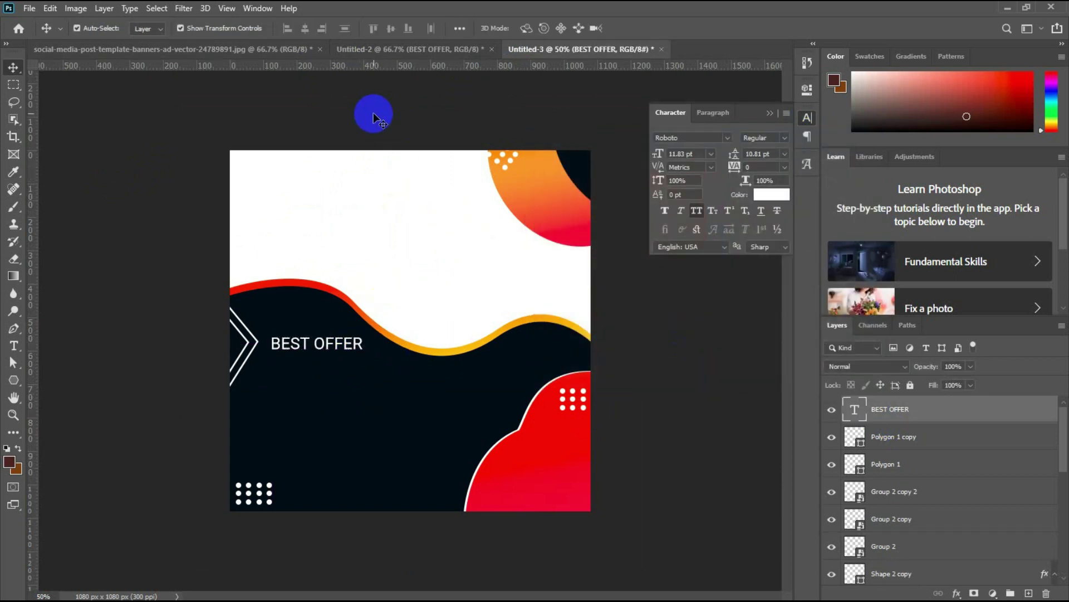
click(373, 113)
Copy the WEEKEND text from Untitled-2 into Untitled-3 below BEST OFFER and colour it white
click(395, 49)
click(122, 237)
drag(246, 313, 325, 408)
click(779, 196)
click(473, 229)
click(835, 161)
Resize the WEEKEND text and align it beneath BEST OFFER
drag(397, 419, 337, 396)
drag(319, 400, 355, 450)
key(Return)
Bring the SALE text from Untitled-2 into Untitled-3 directly below WEEKEND, scaled to a similar width and coloured white
click(390, 50)
key(ctrl+t)
drag(342, 439, 348, 438)
key(Return)
click(772, 194)
click(411, 291)
click(820, 163)
Widen the letter spacing of the WEEKEND text and shift it slightly upward
click(543, 440)
click(323, 402)
click(749, 166)
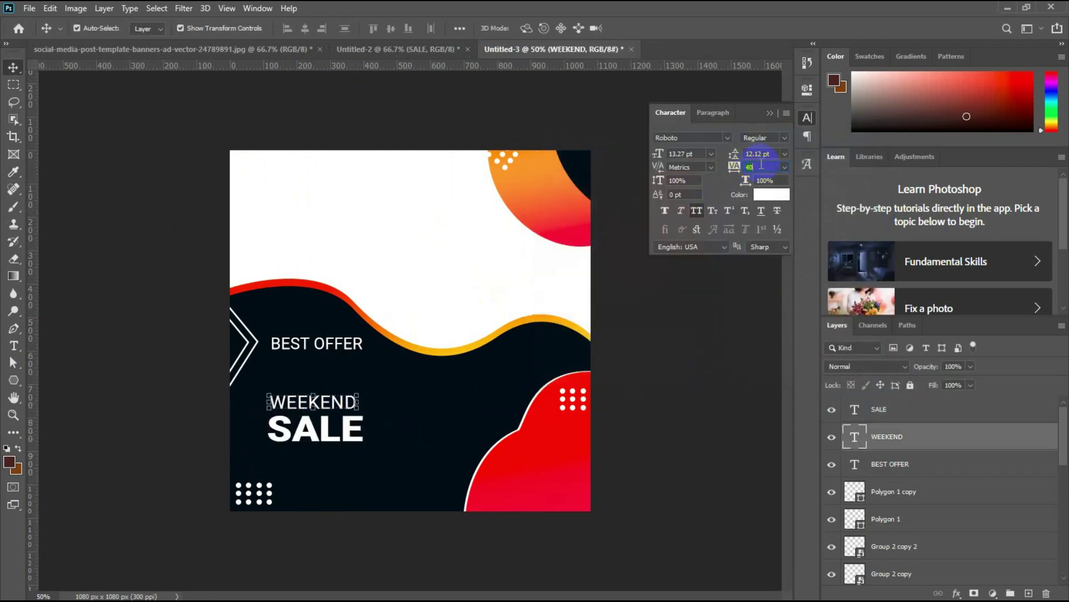
click(353, 433)
mouse_move(343, 405)
mouse_down()
mouse_move(345, 385)
mouse_move(344, 399)
mouse_up()
click(666, 434)
Move the SALE text up closer beneath WEEKEND and nudge it sideways into alignment
click(351, 434)
click(367, 423)
drag(344, 437, 344, 434)
key(Right)
key(Right)
key(Right)
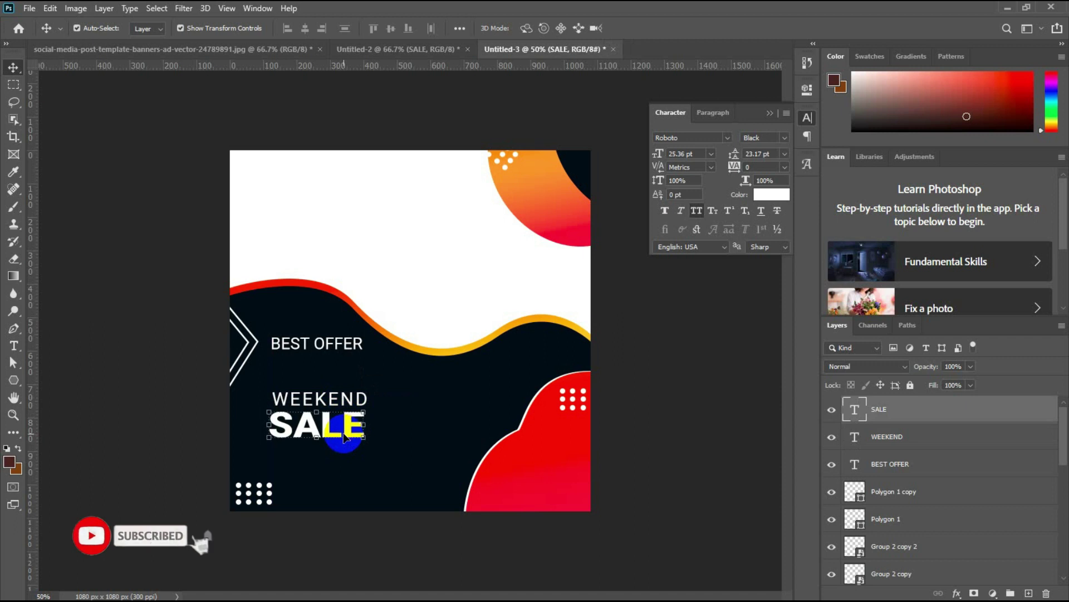
click(725, 435)
Copy the SHOP NOW text from Untitled-2 into Untitled-3, placing it below and to the right of SALE
click(771, 114)
click(384, 50)
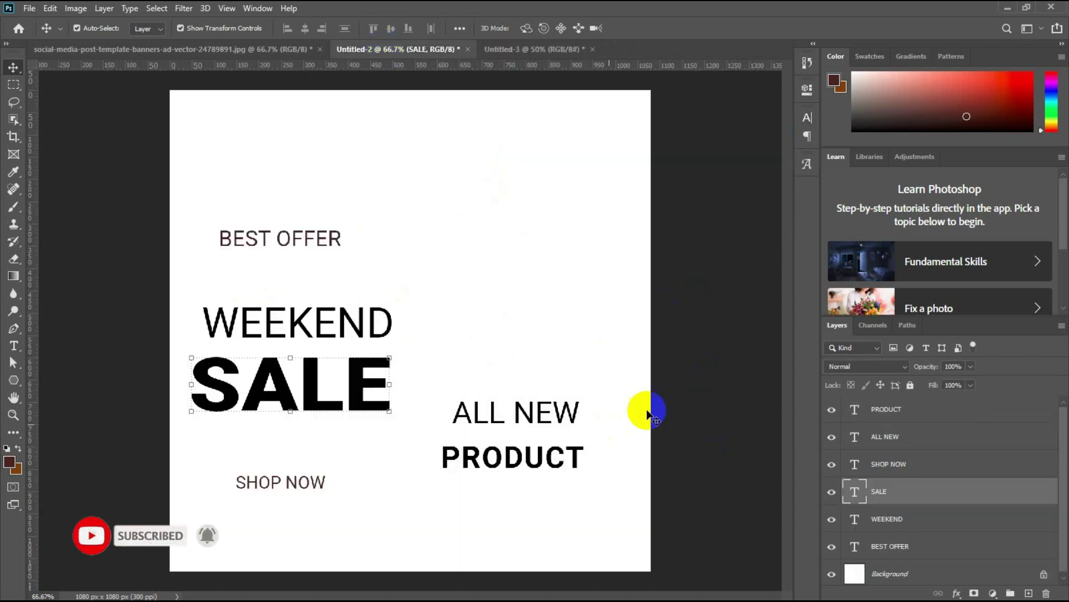
drag(306, 479, 397, 475)
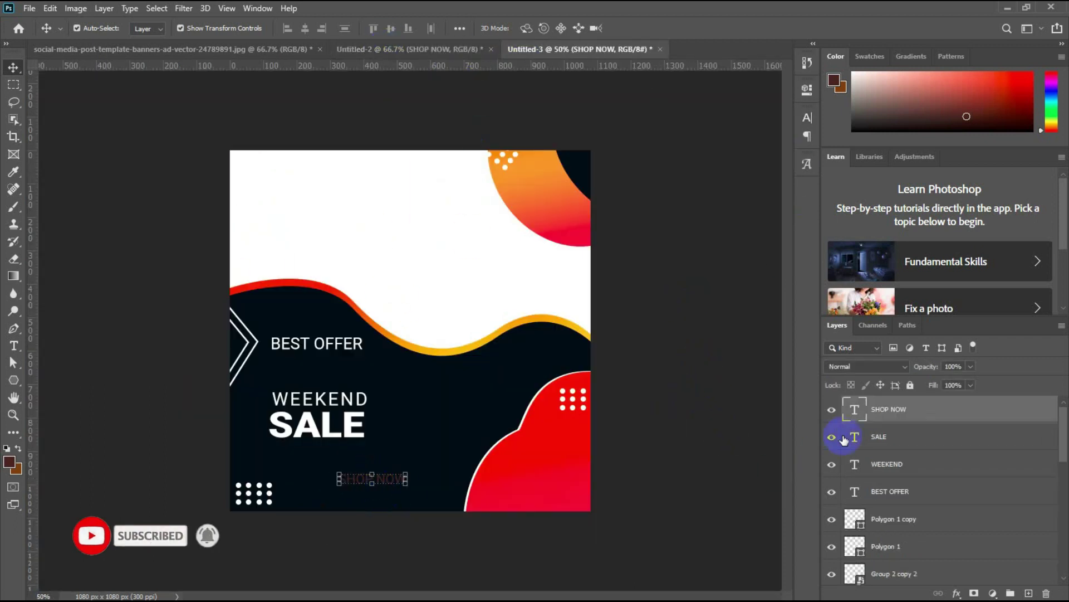
Reduce the opacity of both chevron outlines, with the outer one at 42%
click(245, 327)
drag(937, 386, 938, 383)
click(648, 410)
click(243, 335)
click(971, 367)
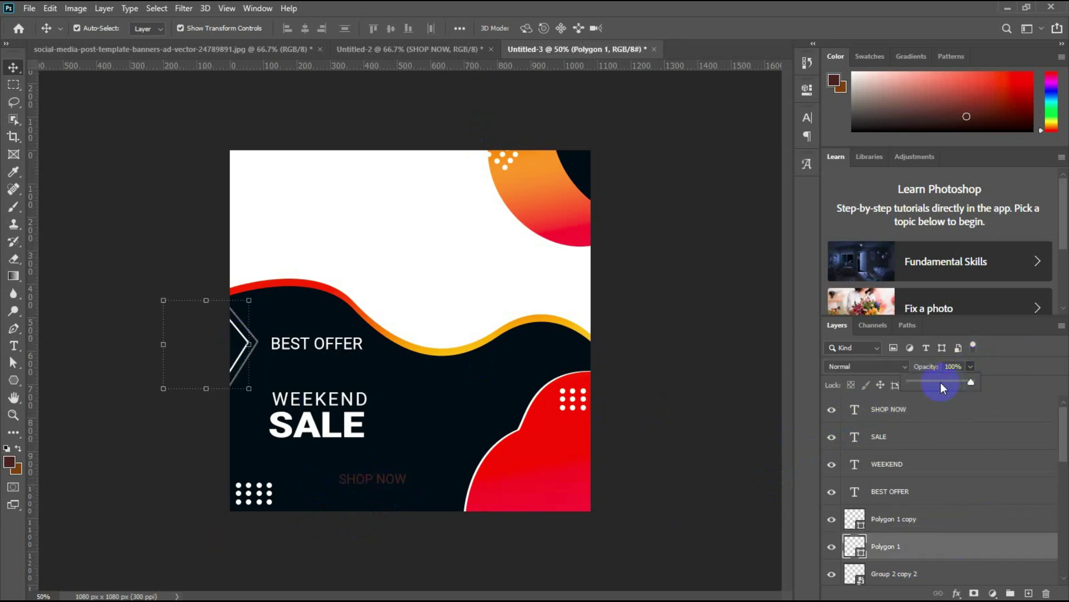
Scale down both chevrons together, move them up along the canvas edge under the wave and group them
shift+click(894, 520)
drag(248, 374, 243, 333)
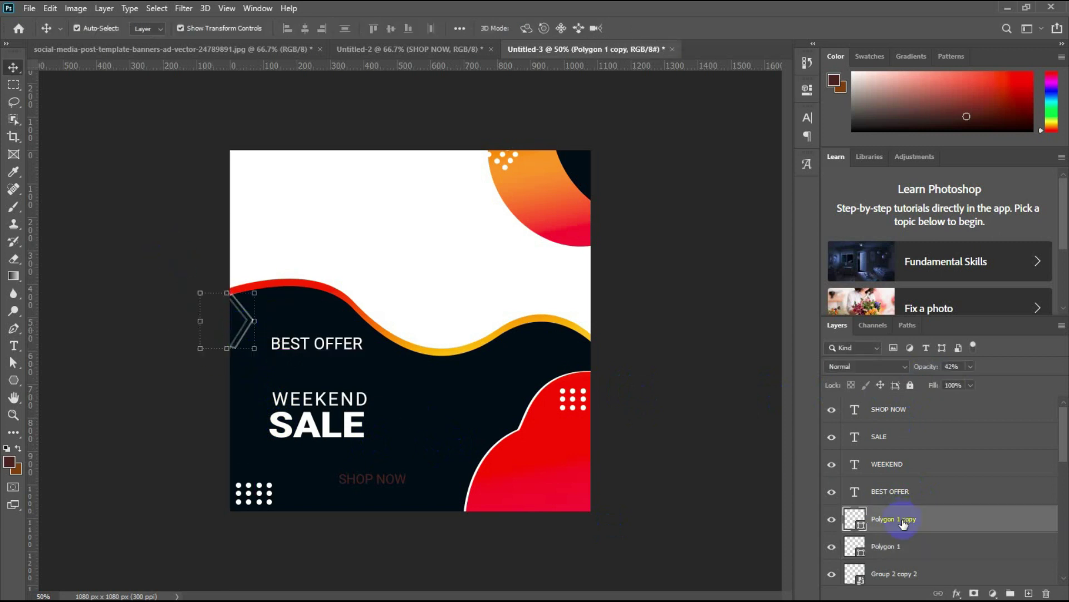
key(ctrl+g)
click(699, 375)
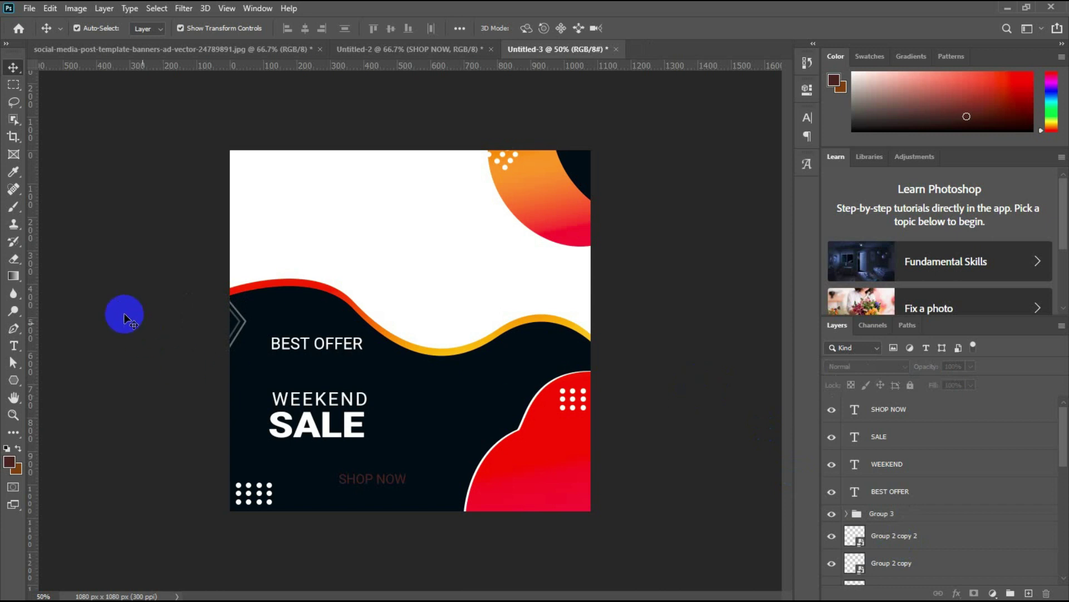
Draw a small thin vertical rectangle to the right of SALE and fill it with white ffffff
click(14, 381)
click(140, 377)
drag(419, 398, 420, 416)
click(13, 67)
double_click(854, 409)
text(ffffff)
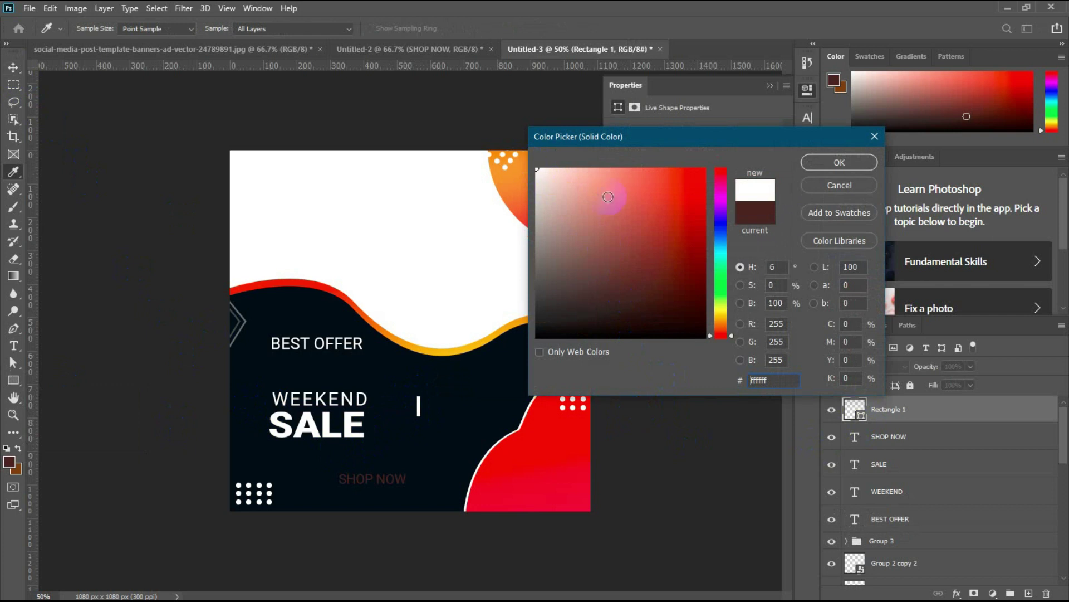
key(Return)
click(661, 385)
Scale down the white bar, duplicate it, offset the copy and rotate it about -31 degrees to form an arrowhead
key(ctrl+plus)
key(ctrl+plus)
drag(661, 383, 664, 246)
click(430, 348)
drag(430, 358, 464, 382)
key(Return)
key(ctrl+j)
key(Left)
key(Left)
key(Left)
key(Left)
key(Left)
key(Left)
key(Left)
key(Left)
key(ctrl+t)
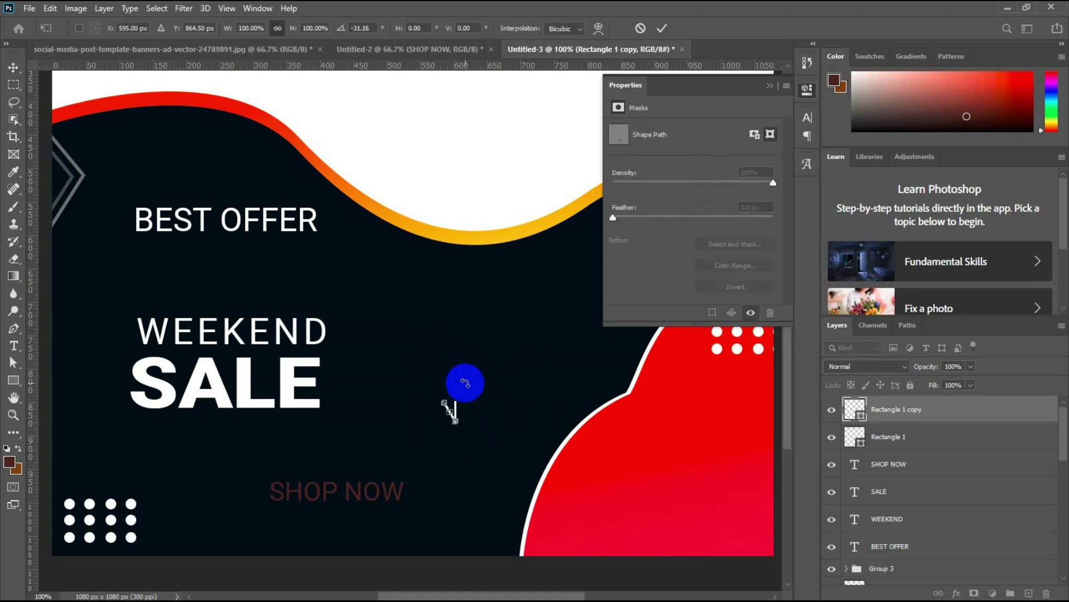
click(633, 467)
click(556, 567)
Delete both white bars of the attempted arrowhead
click(454, 406)
click(449, 414)
key(Delete)
key(Delete)
click(419, 569)
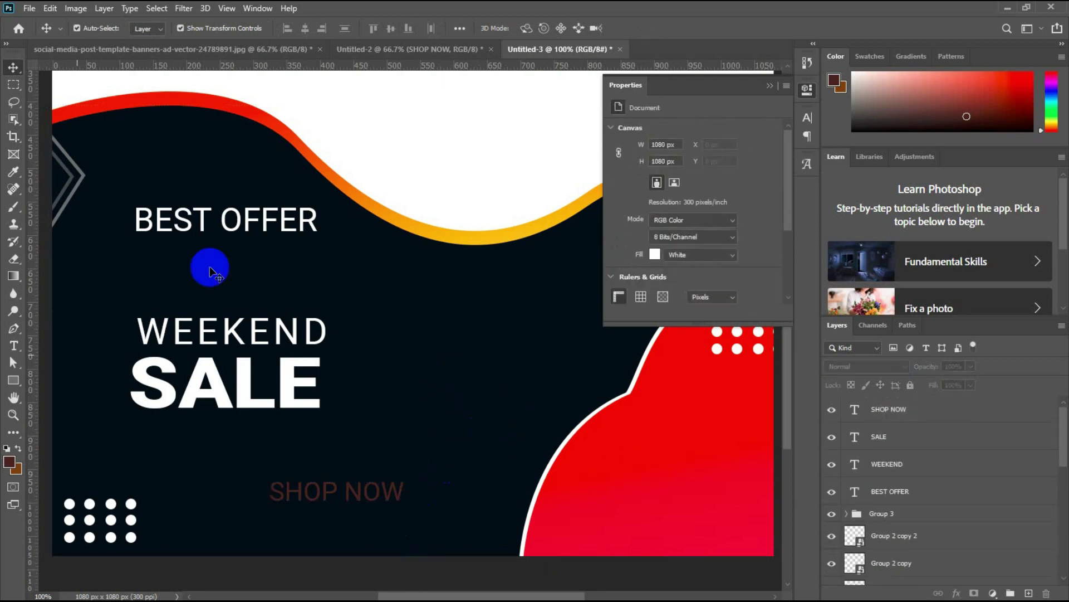
Create a three-sided polygon and scale it into a small right-pointing triangle beside SHOP NOW
click(13, 382)
click(66, 419)
click(370, 425)
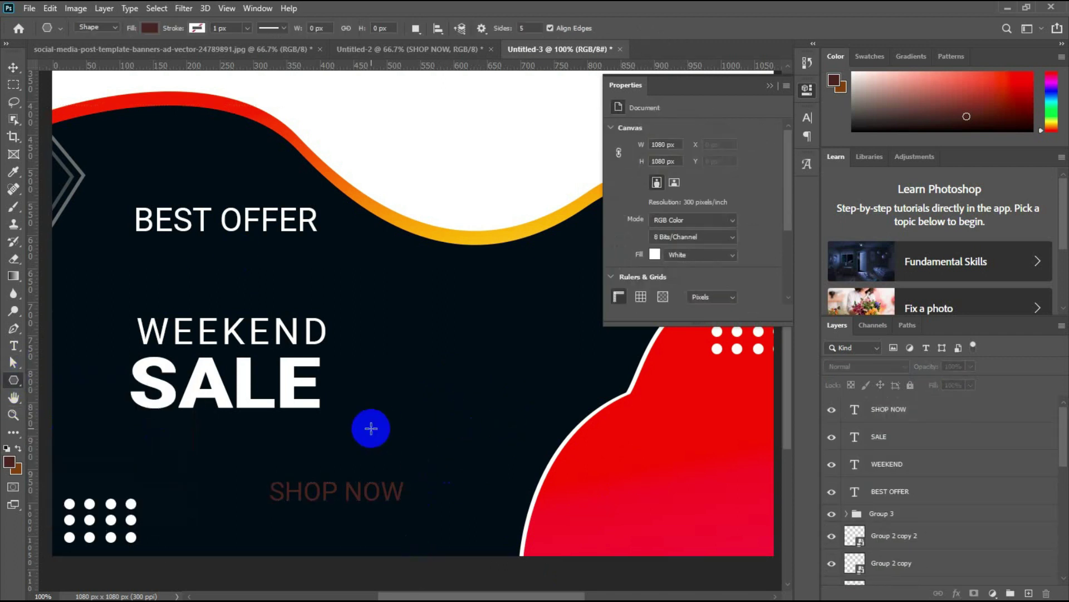
click(495, 295)
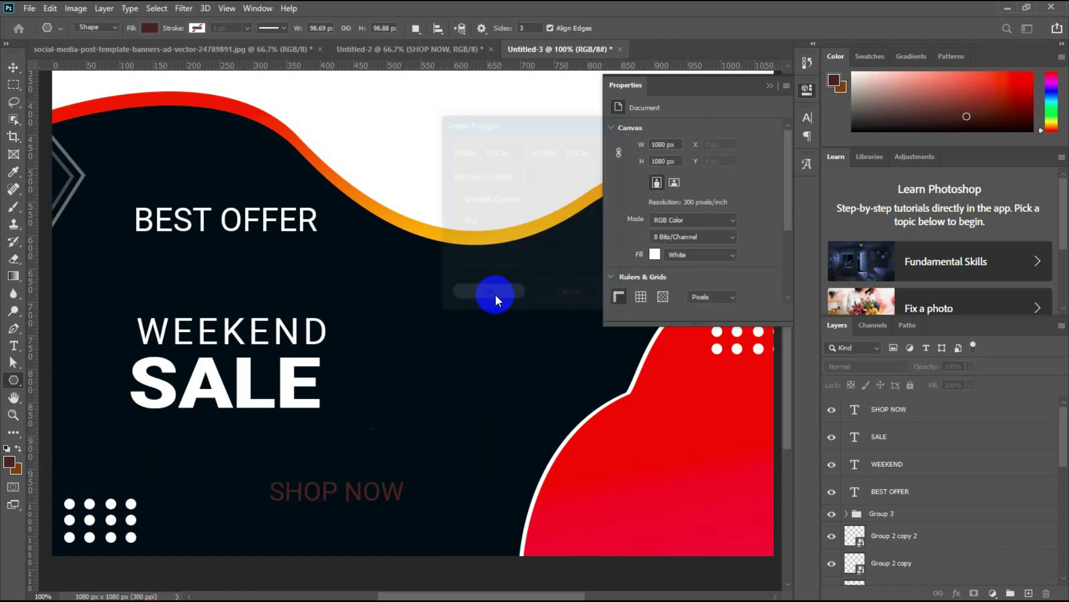
key(v)
drag(414, 463, 434, 494)
key(Return)
Colour the small triangle and the SHOP NOW text white
double_click(858, 410)
click(482, 146)
click(819, 162)
click(383, 493)
click(719, 288)
click(476, 173)
click(839, 162)
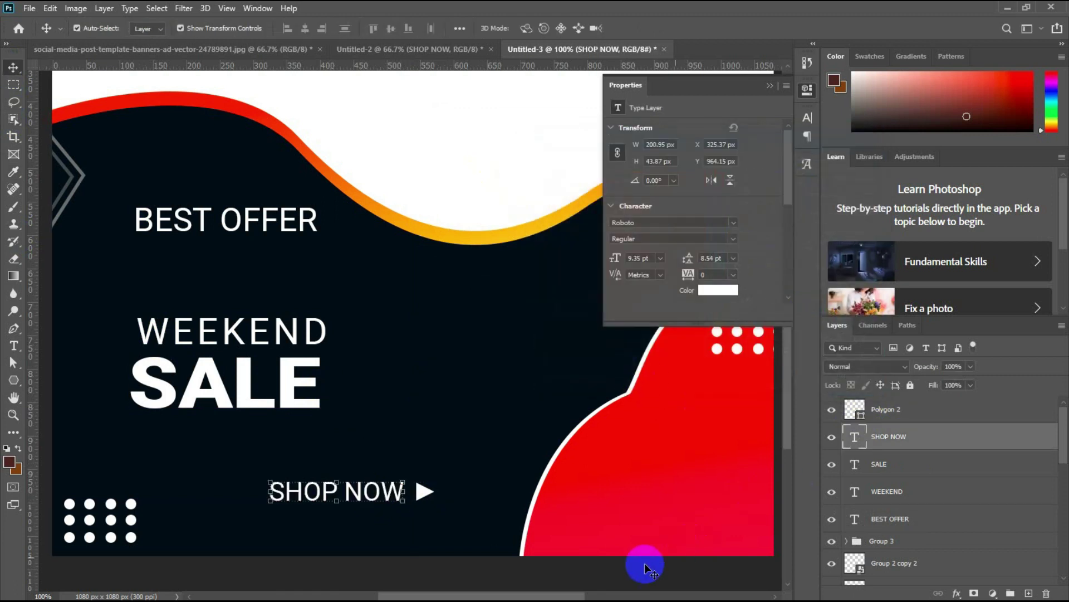
Group the SHOP NOW text with its triangle and shift them right toward the red shape
click(769, 85)
key(ctrl+minus)
key(ctrl+minus)
key(ctrl+minus)
click(415, 432)
shift+click(390, 431)
key(ctrl+g)
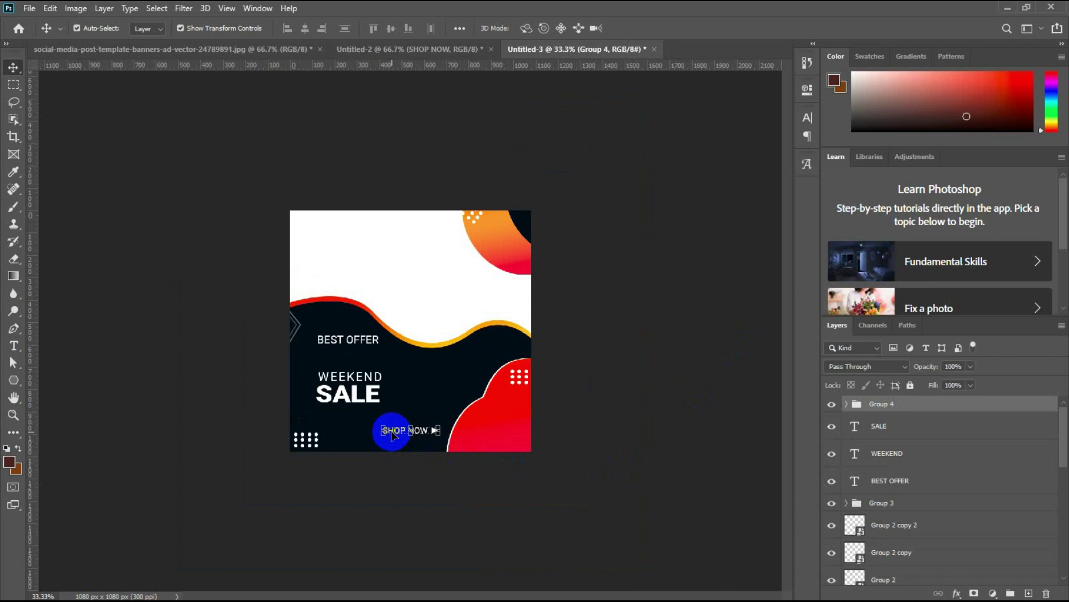
click(630, 352)
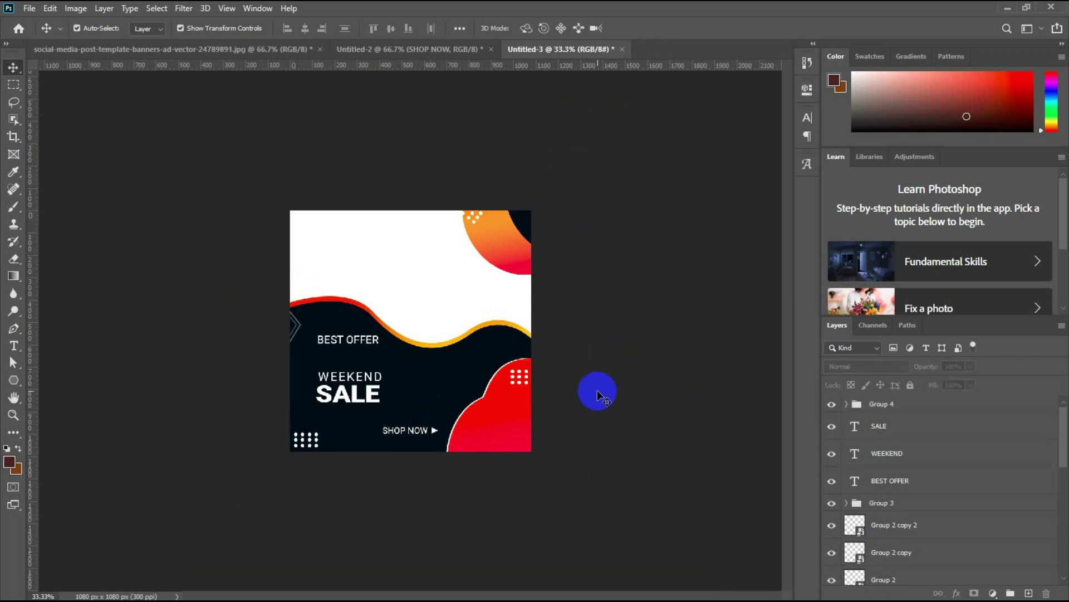
Add a two-line white text reading 40% DESCOUNT and place it on the red shape
click(13, 345)
click(415, 390)
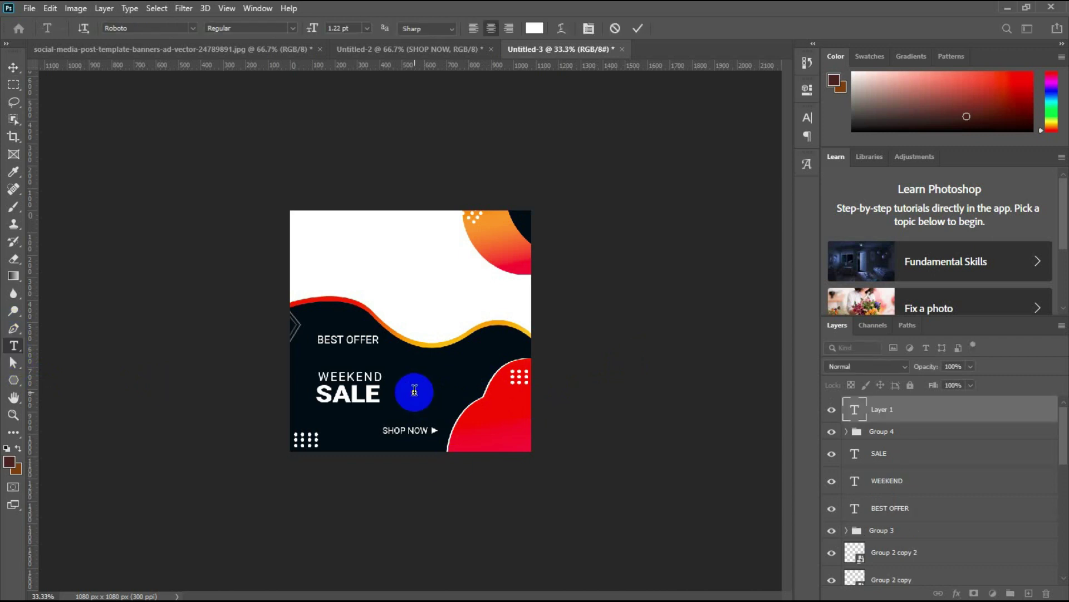
click(13, 67)
drag(419, 397, 343, 205)
key(Return)
Set the 40% line to the Roboto Black style at 28 pt
key(ctrl+plus)
key(ctrl+plus)
key(ctrl+plus)
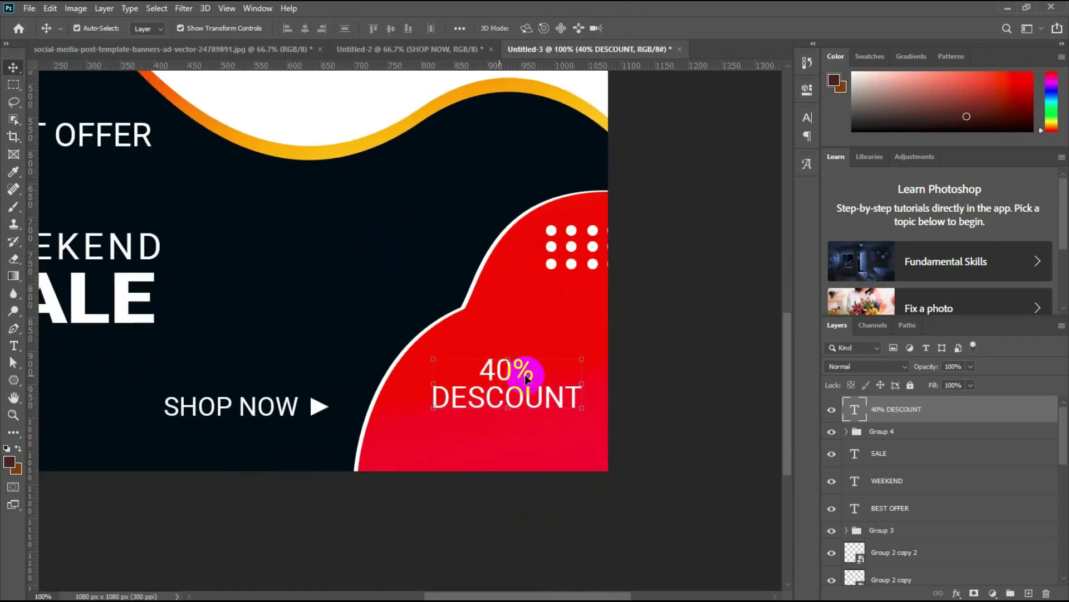
double_click(524, 375)
click(808, 118)
click(764, 138)
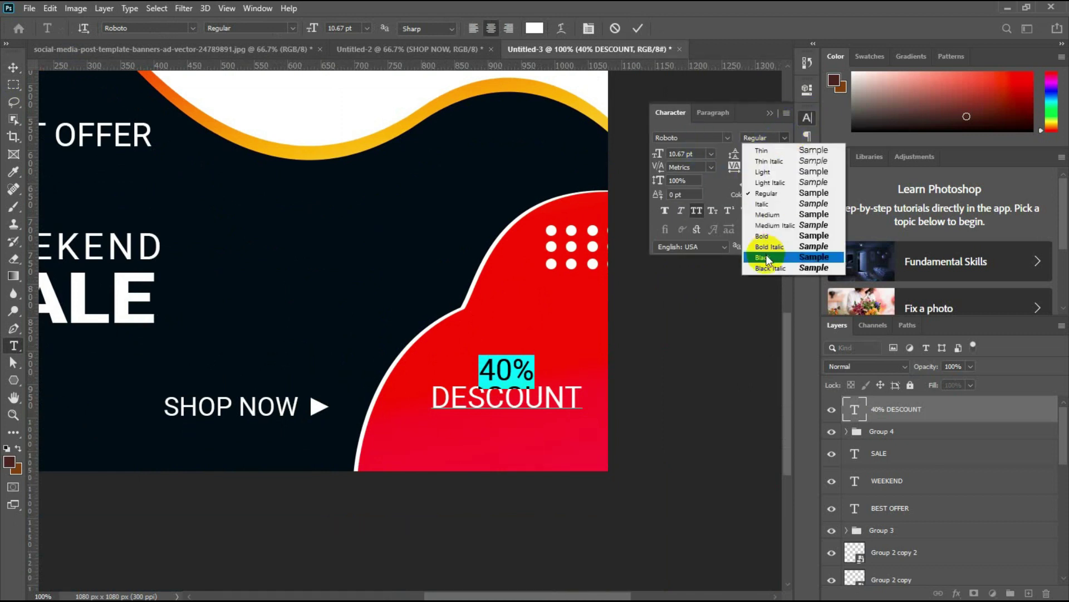
click(772, 256)
text(28)
key(Return)
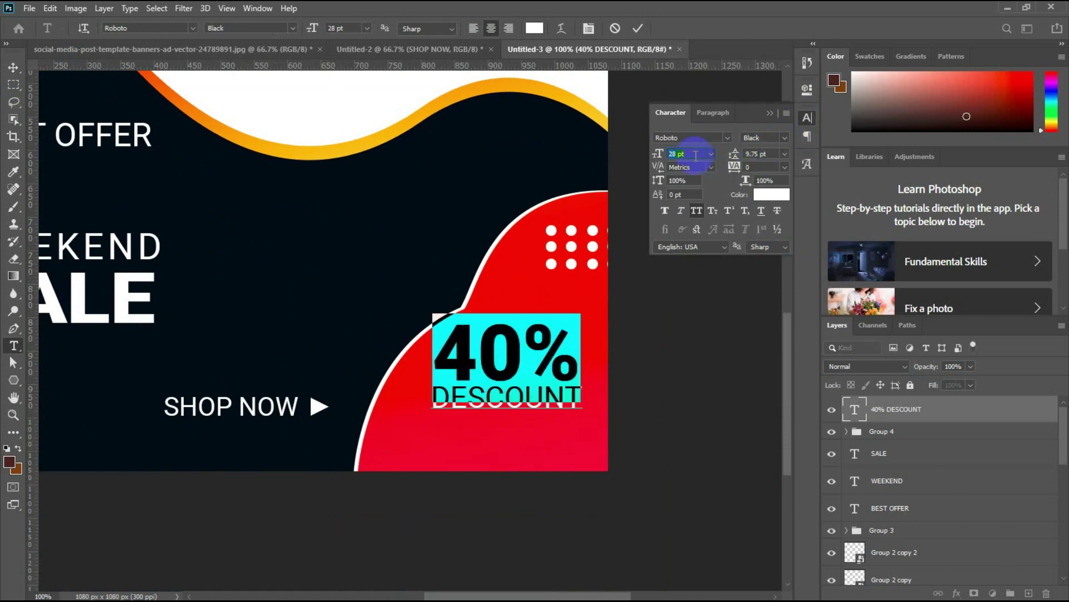
click(637, 28)
key(v)
click(657, 395)
Set the 40% DESCOUNT leading to 11 pt, and give the word DESCOUNT a size of 8.67 pt and tracking of 120
key(ctrl+minus)
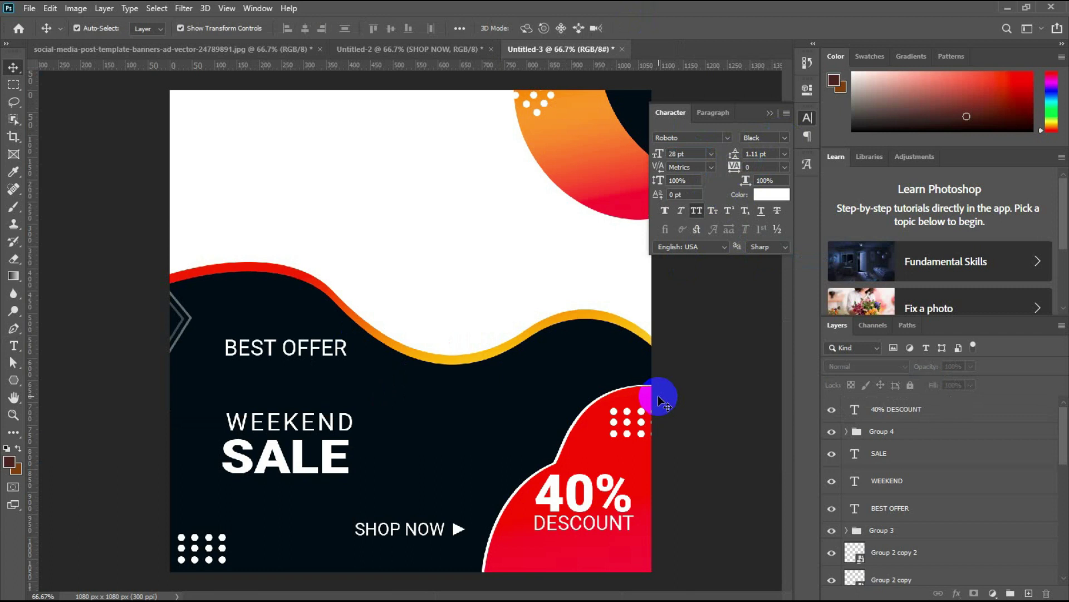
double_click(616, 520)
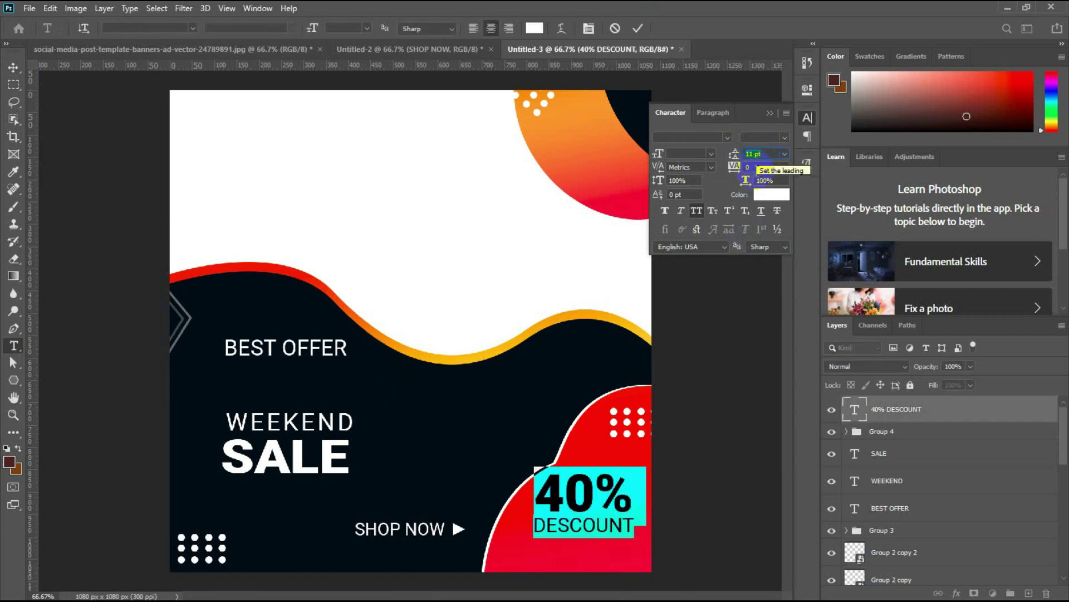
double_click(627, 525)
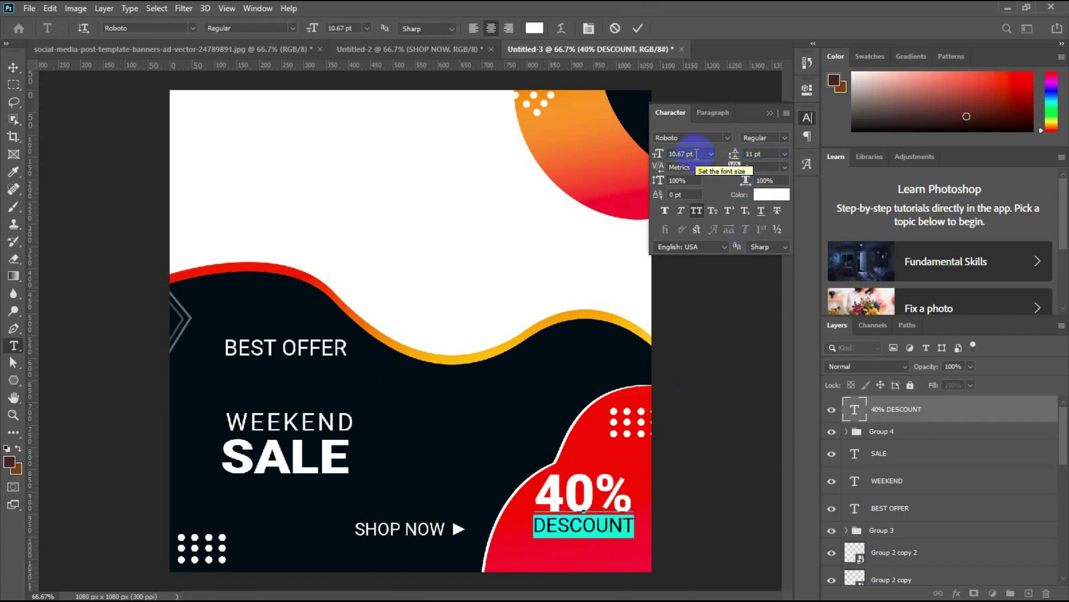
key(Down)
key(Down)
click(757, 167)
text(120)
key(Return)
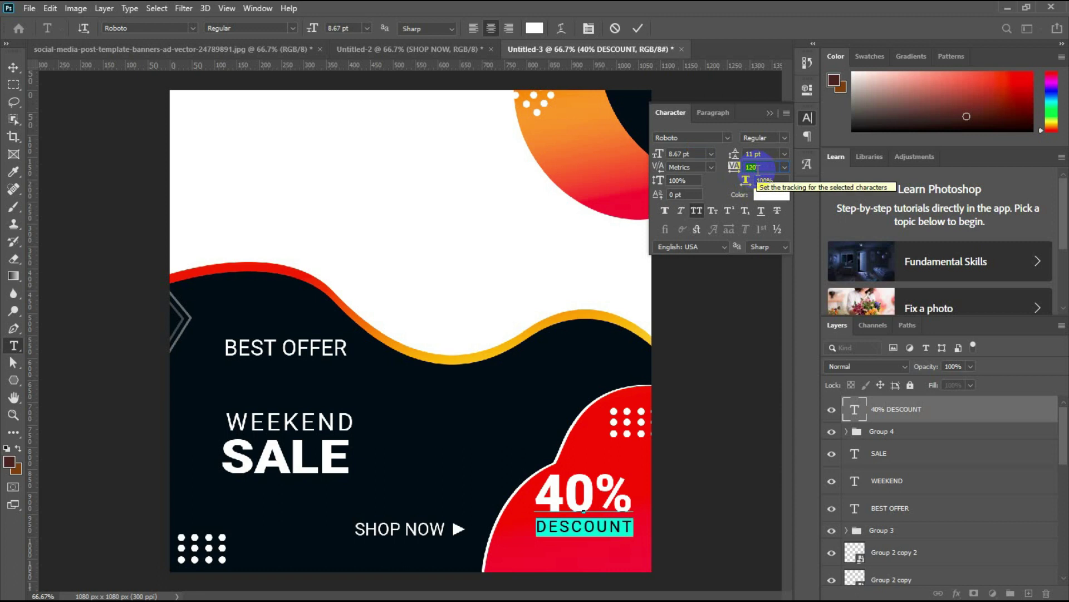
click(638, 29)
key(v)
Adjust the position of the 40% DESCOUNT text within the red shape
key(ctrl+minus)
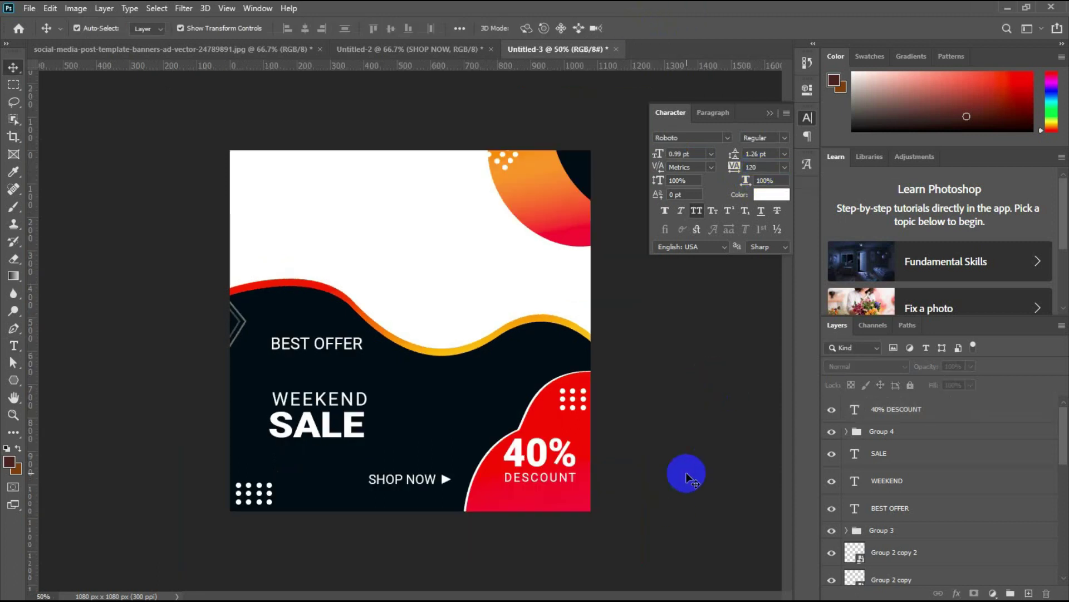
click(543, 460)
click(675, 490)
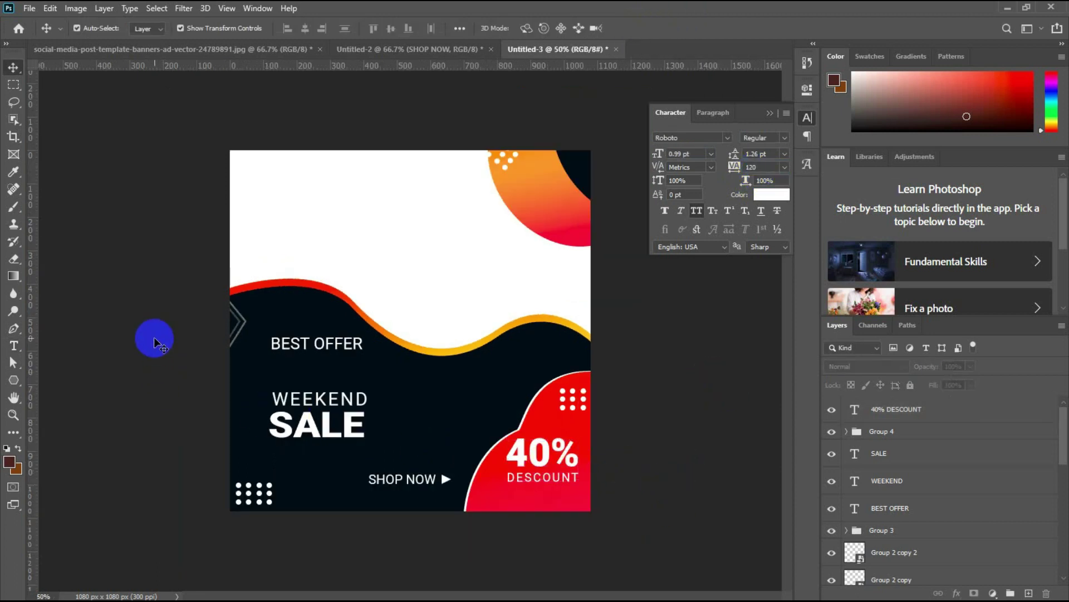
click(545, 455)
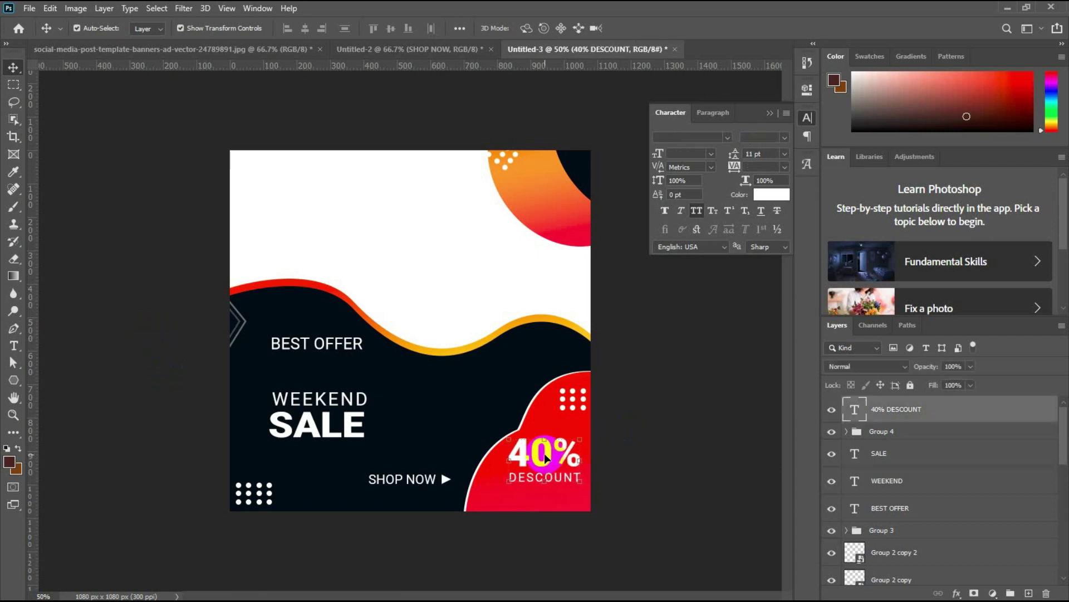
click(683, 434)
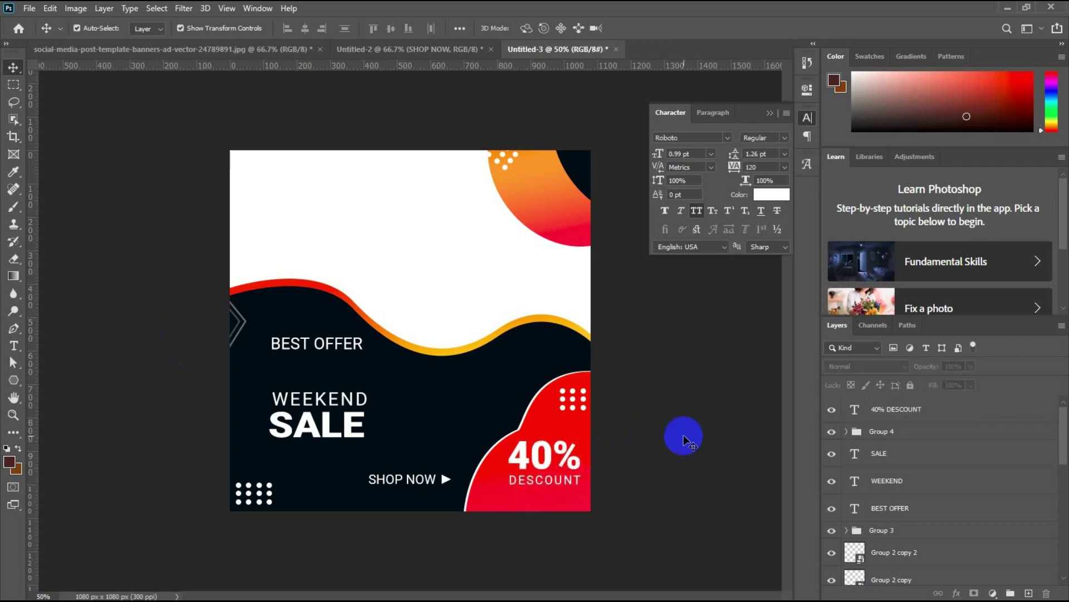
click(538, 444)
click(659, 426)
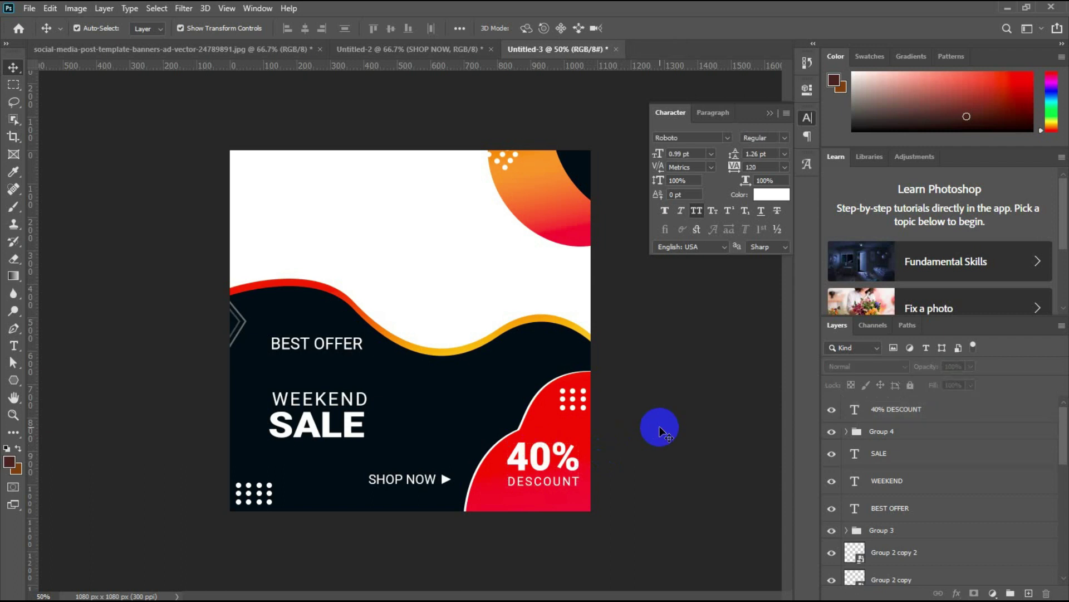
Apply a red gradient overlay with a bright orange-yellow stop at 50% to the outline shape behind the red shape
click(521, 416)
double_click(901, 496)
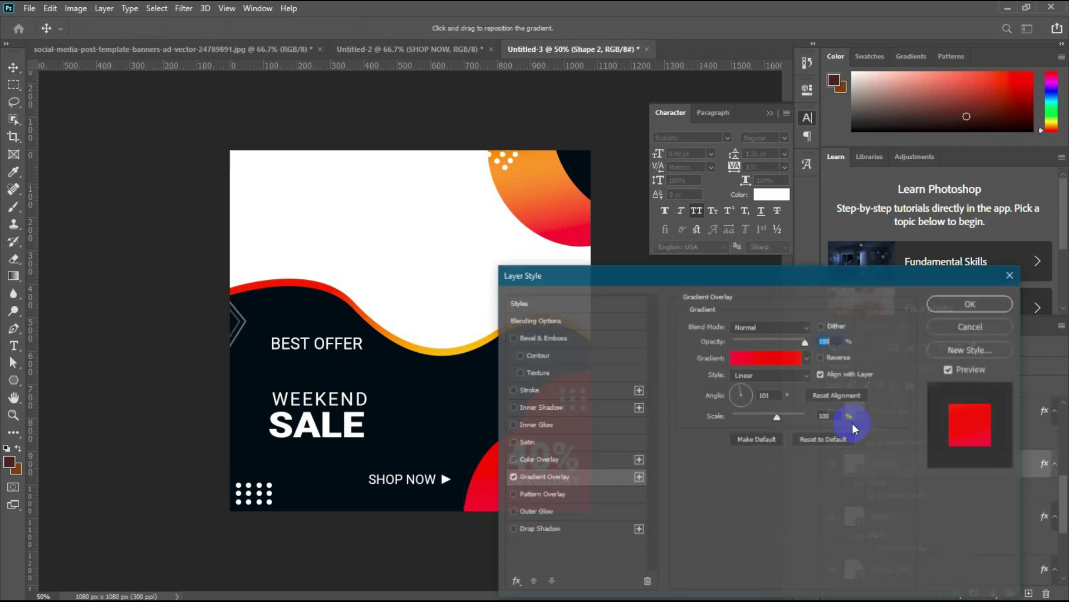
click(946, 336)
double_click(872, 365)
click(722, 319)
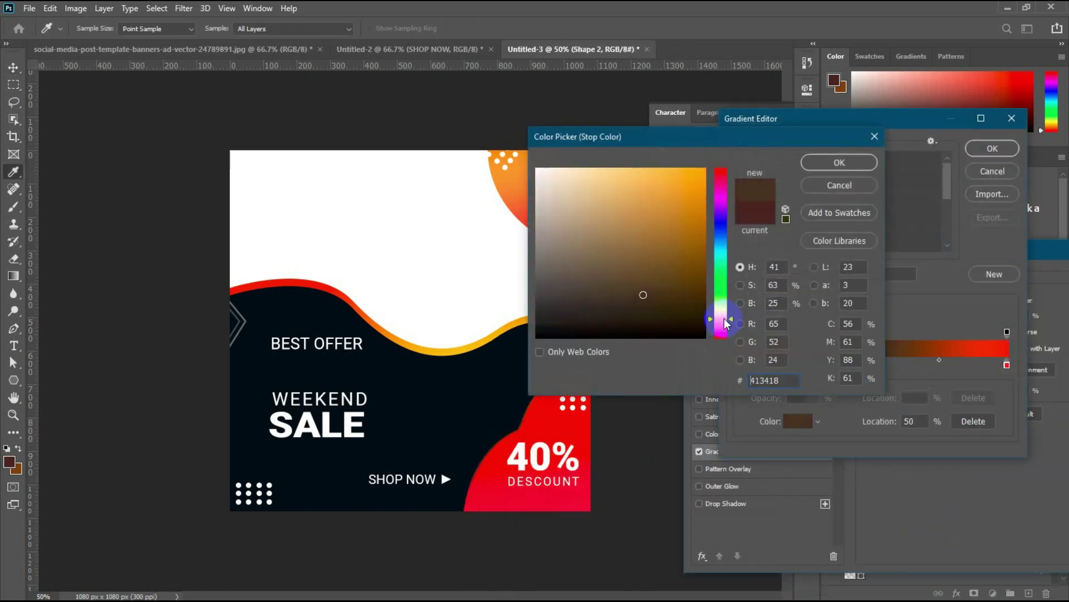
click(705, 170)
click(840, 162)
click(992, 149)
drag(827, 258, 717, 277)
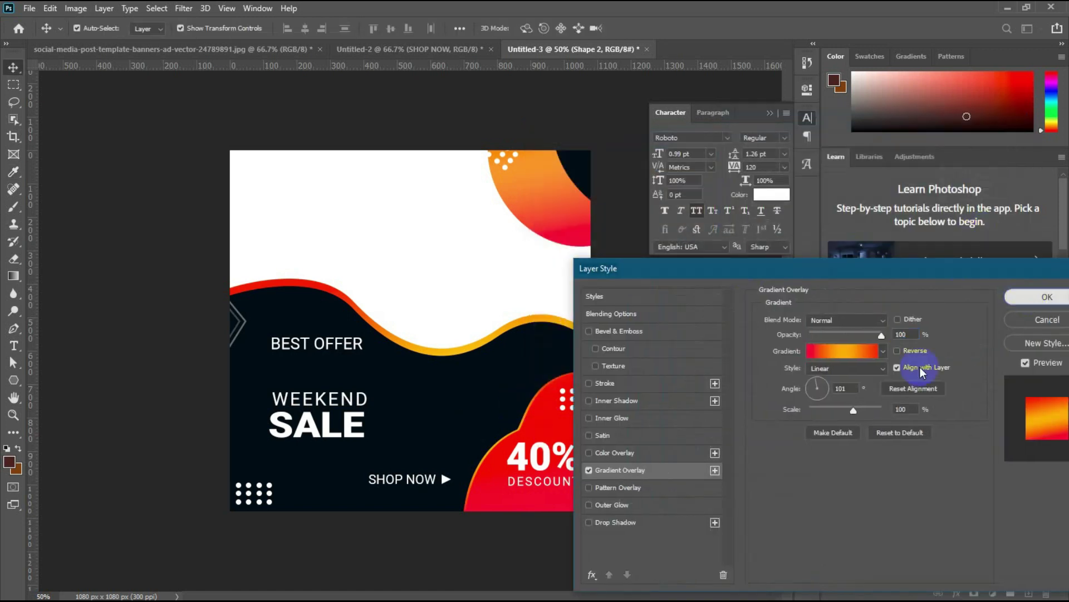
click(1045, 297)
click(637, 417)
Scale 40% DESCOUNT to about 104% and add a Multiply drop shadow with 85% opacity, 5 px distance, 17% spread and 0 px size
click(564, 454)
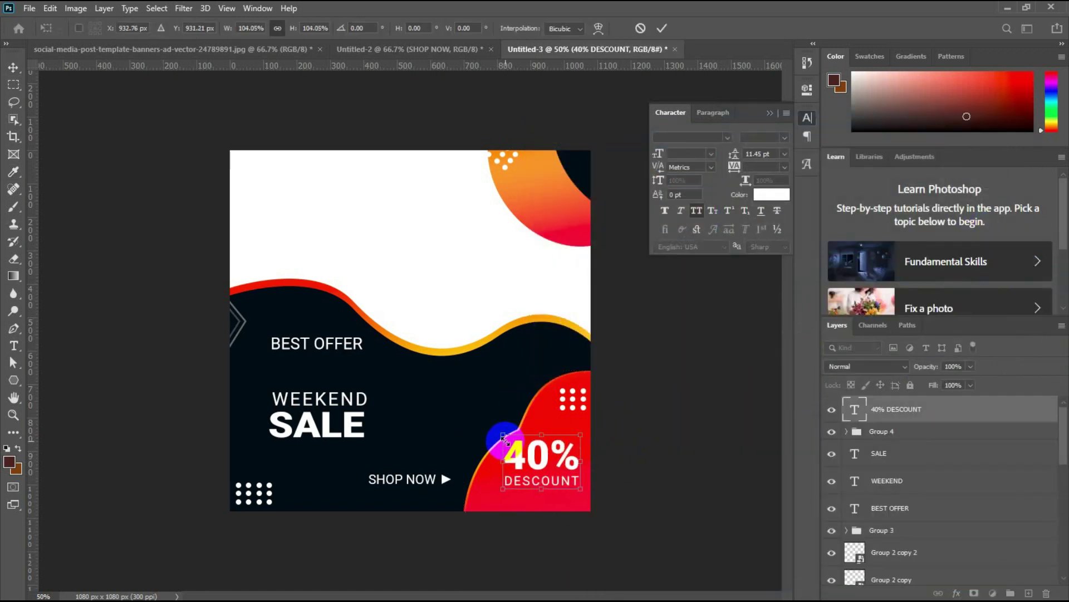
click(957, 593)
click(963, 588)
drag(809, 263, 758, 265)
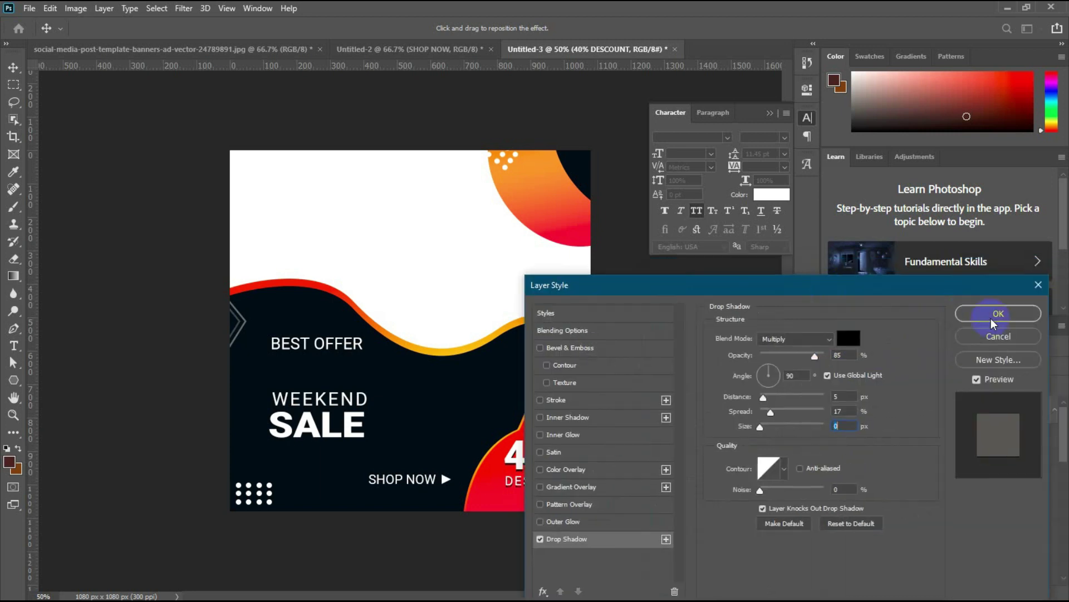
click(931, 312)
Apply the red-to-orange linear gradient as a gradient overlay on the SALE text, at an angle of 94°
click(351, 426)
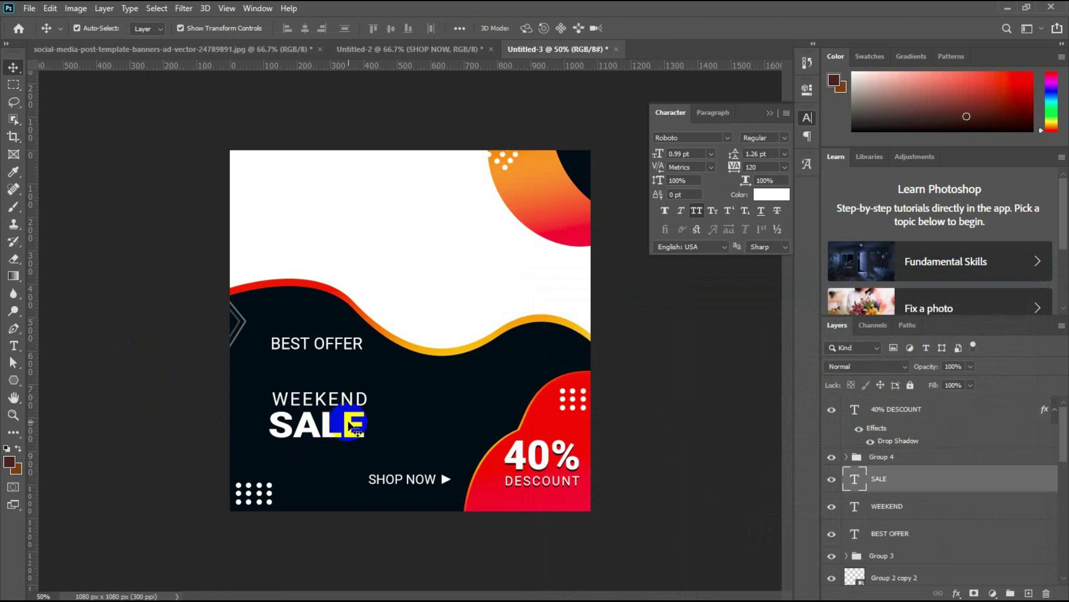
click(957, 593)
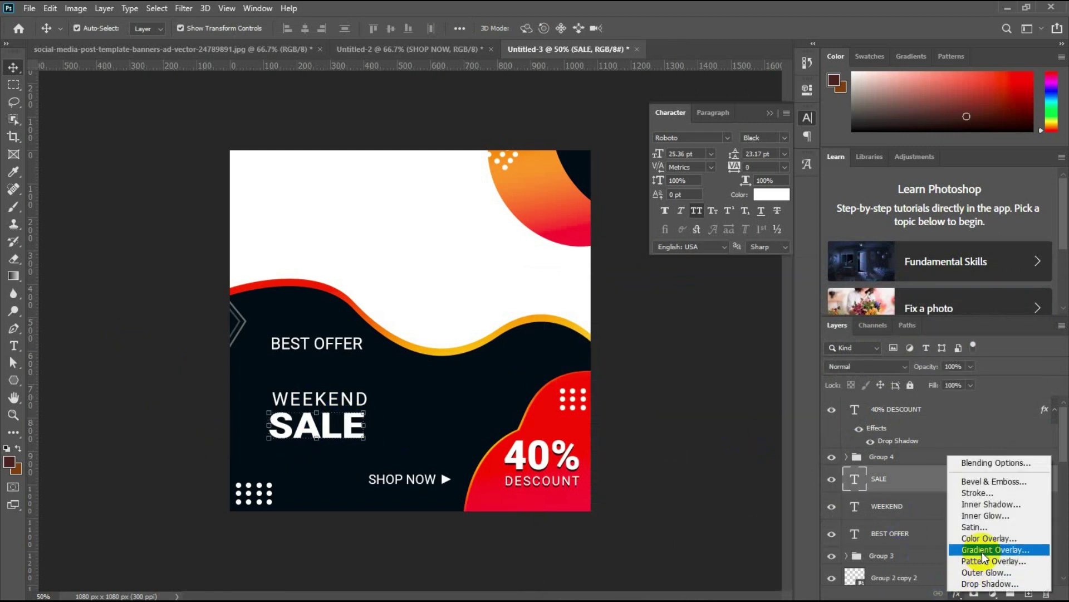
click(983, 553)
drag(769, 394, 764, 396)
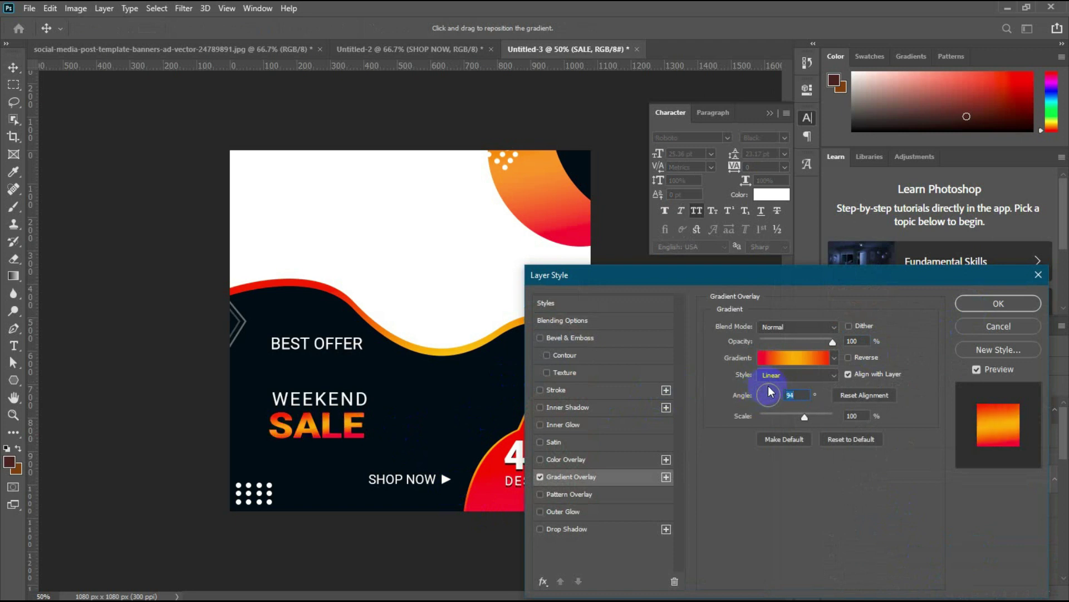
key(Return)
click(956, 594)
click(987, 575)
click(844, 343)
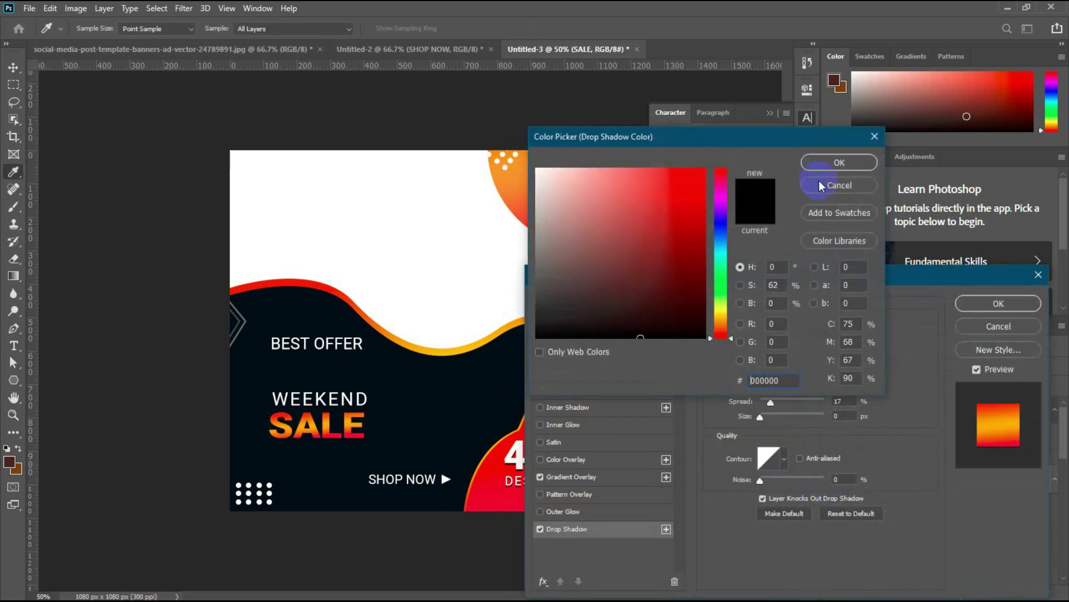
click(821, 186)
click(784, 458)
click(724, 493)
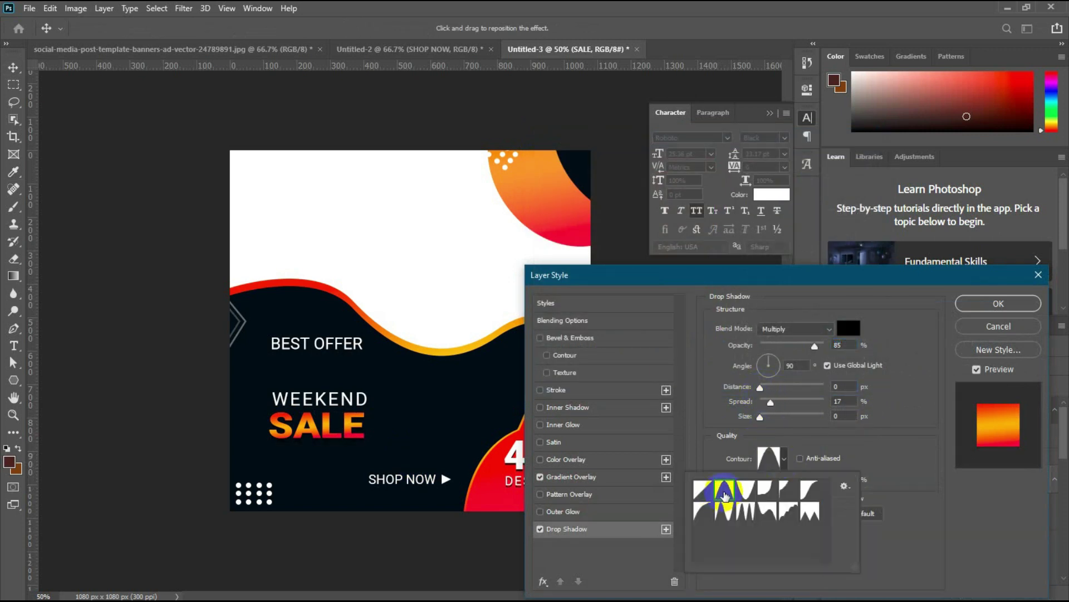
click(841, 329)
click(389, 249)
click(838, 162)
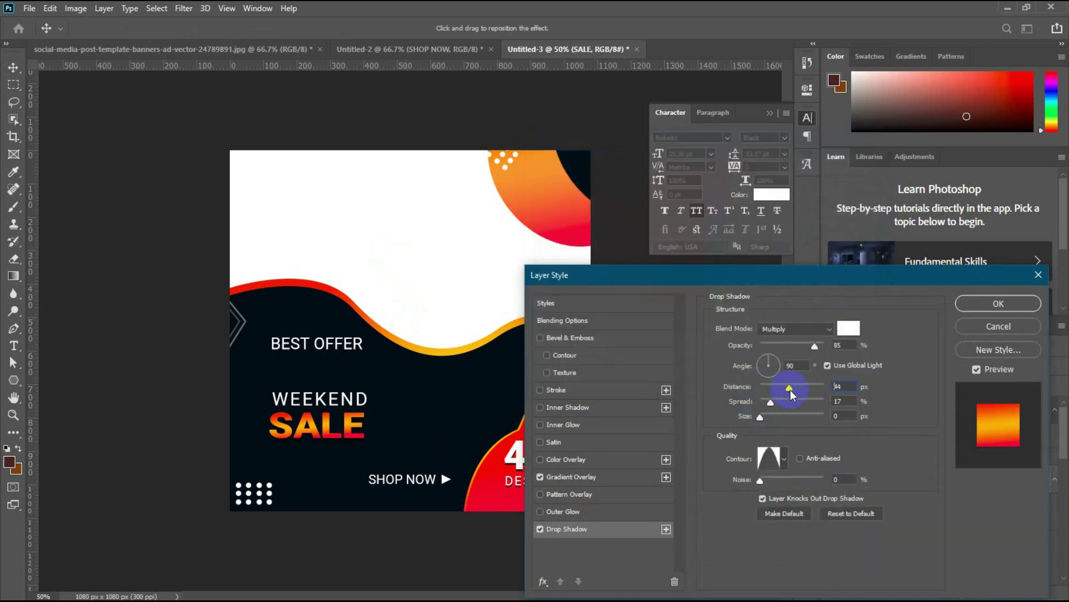
click(978, 331)
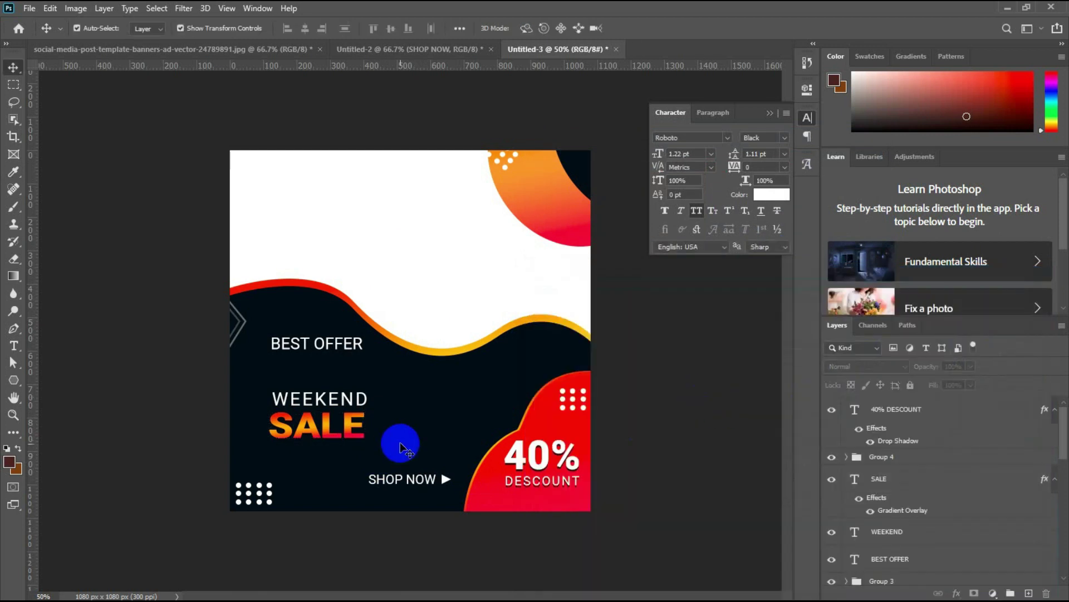
Set the WEEKEND text to 11.27 pt with tracking 240, and adjust the positions of WEEKEND and BEST OFFER above SALE
click(316, 397)
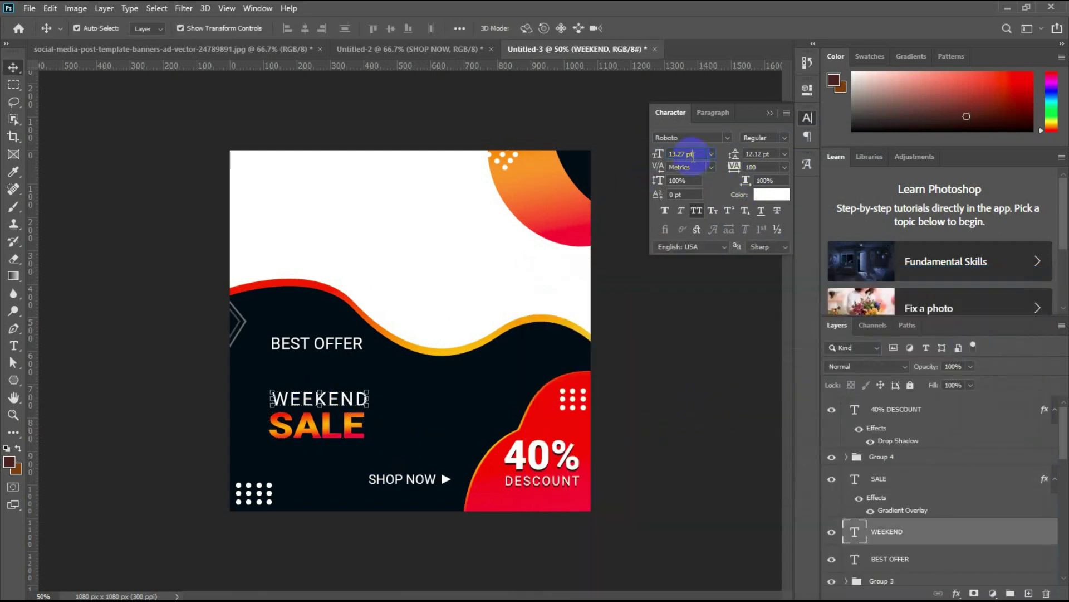
double_click(317, 399)
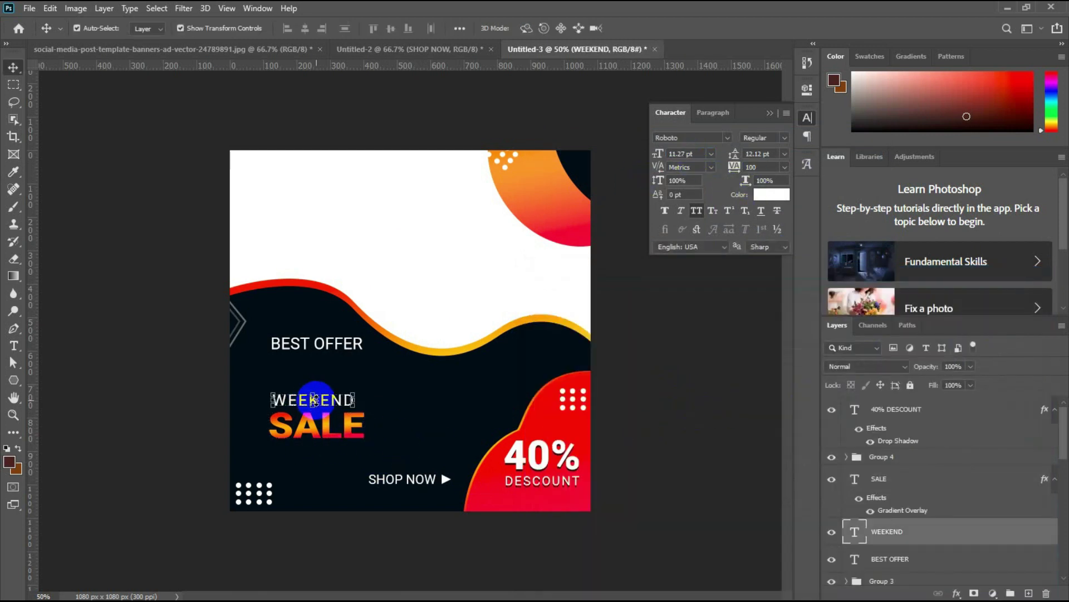
click(705, 438)
drag(355, 403, 346, 399)
scroll(757, 168, up, 1)
click(619, 445)
click(595, 476)
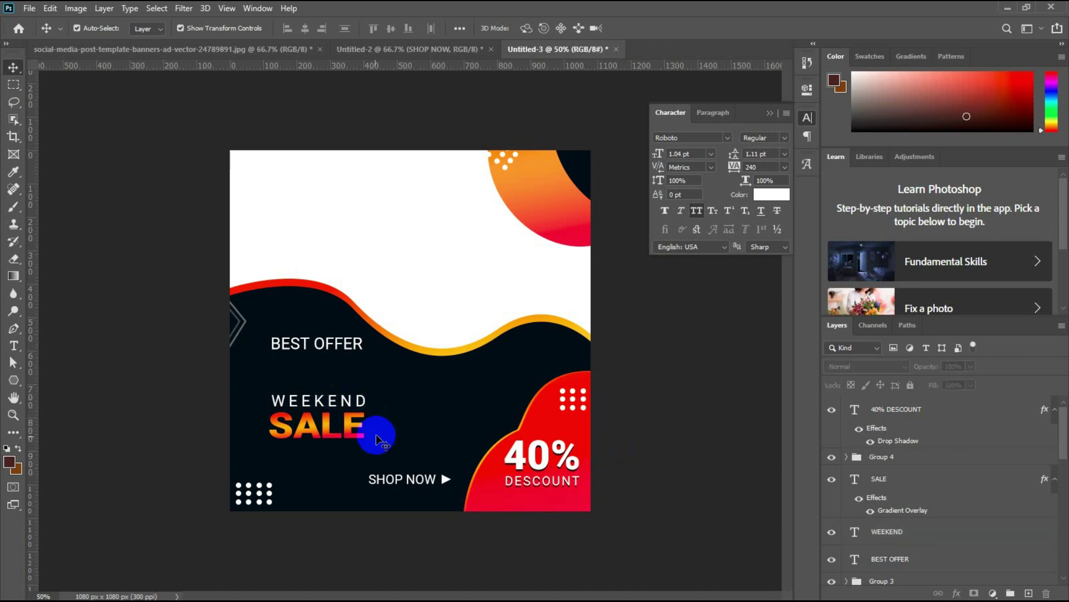
drag(333, 346, 339, 352)
click(165, 329)
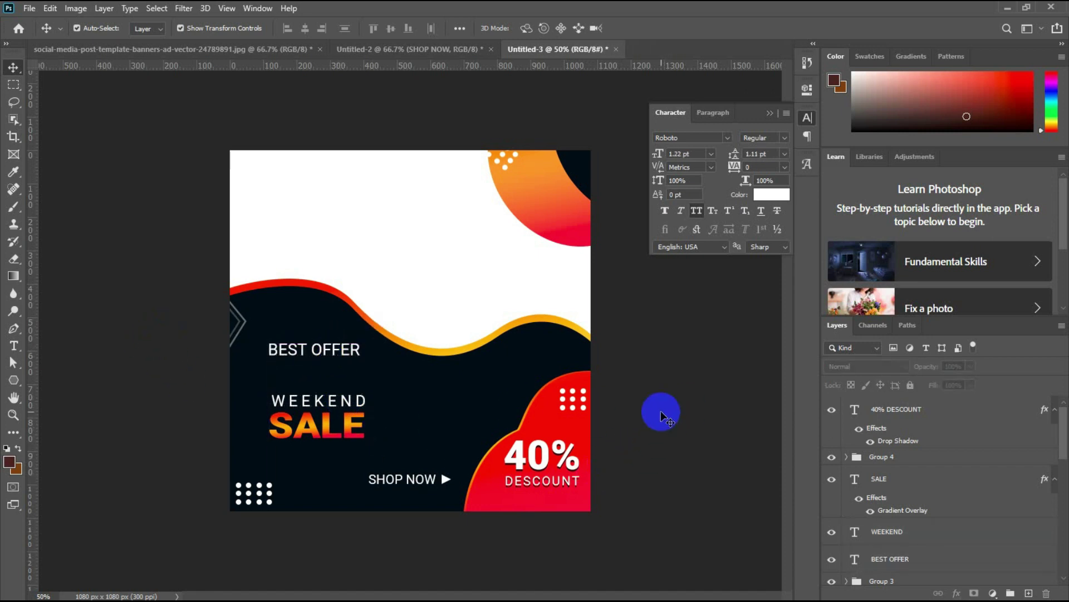
key(t)
click(427, 412)
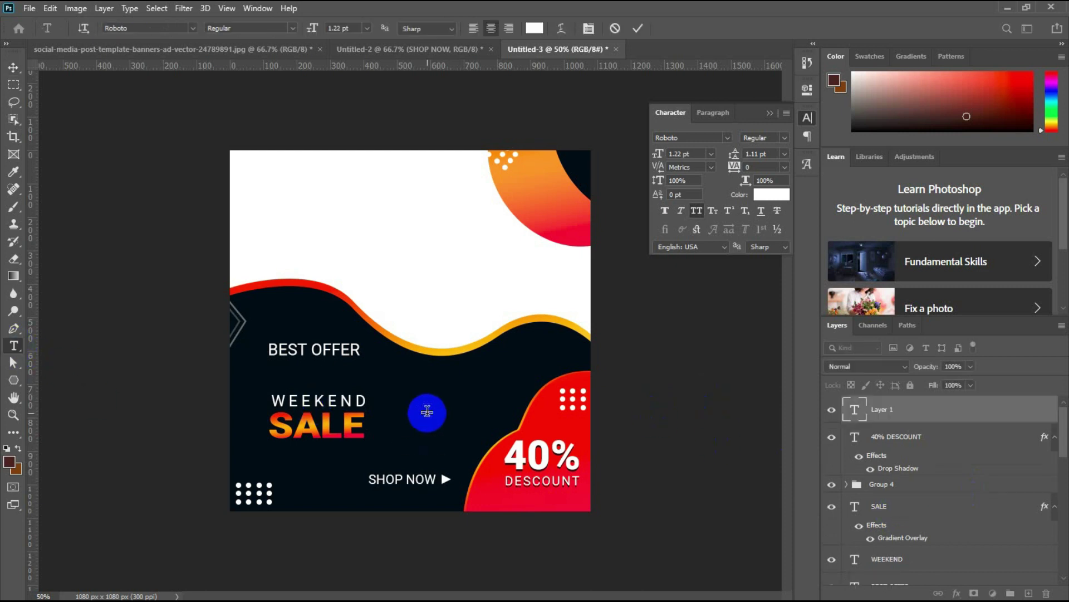
click(638, 30)
Create a 3-sided polygon about 99 px wide beside the WEEKEND SALE text, with no fill and a thicker white stroke
right_click(13, 380)
click(50, 417)
click(412, 390)
click(493, 293)
ctrl+click(425, 401)
click(149, 28)
click(71, 53)
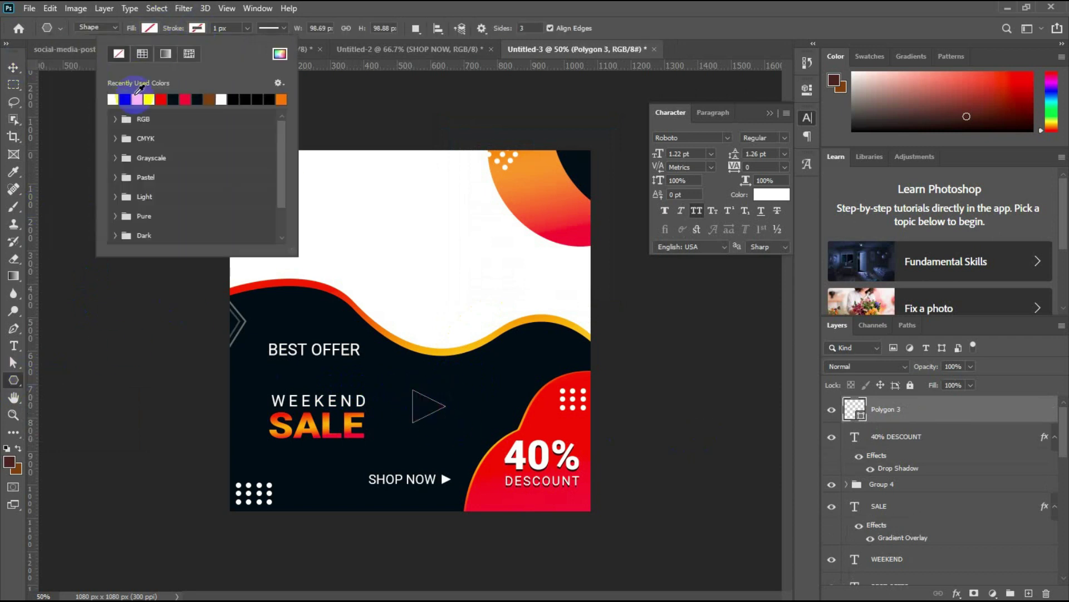
click(221, 28)
click(13, 67)
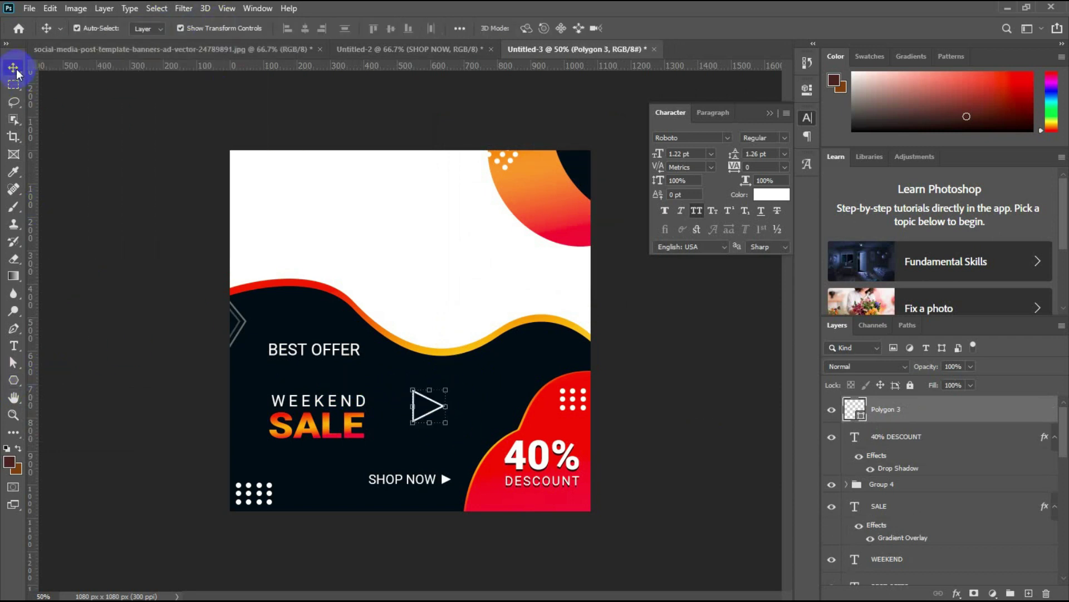
Move the dark wave shape slightly down to widen the red-orange band along its upper edge
ctrl+click(437, 423)
ctrl+click(684, 407)
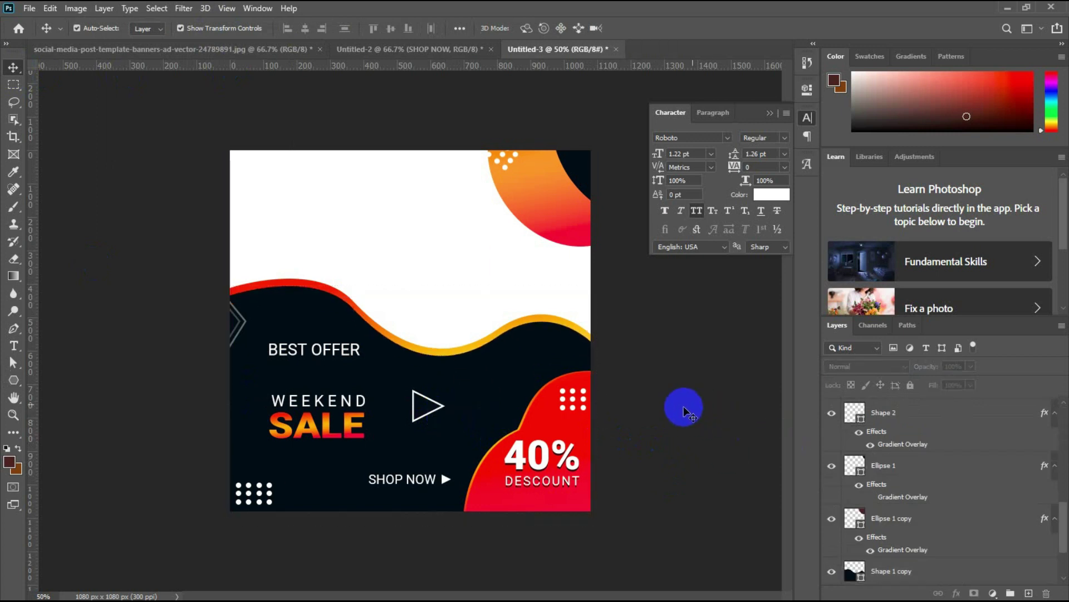
drag(442, 405, 436, 411)
key(z)
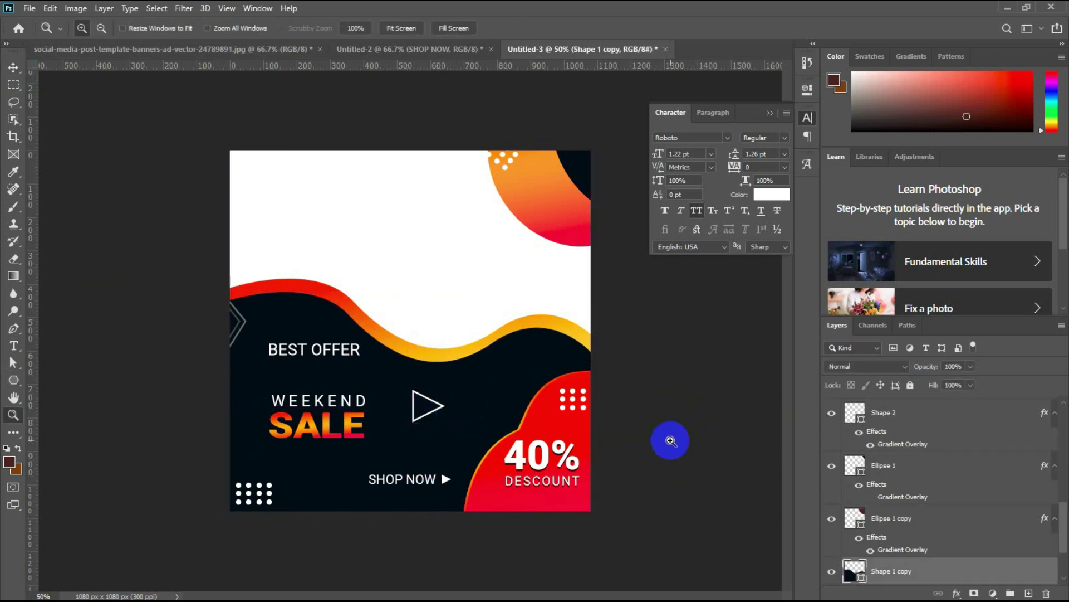
click(13, 68)
Scale down the white outline triangle and rotate it to point downward, placing it between WEEKEND and the red shape
click(443, 407)
key(ctrl+plus)
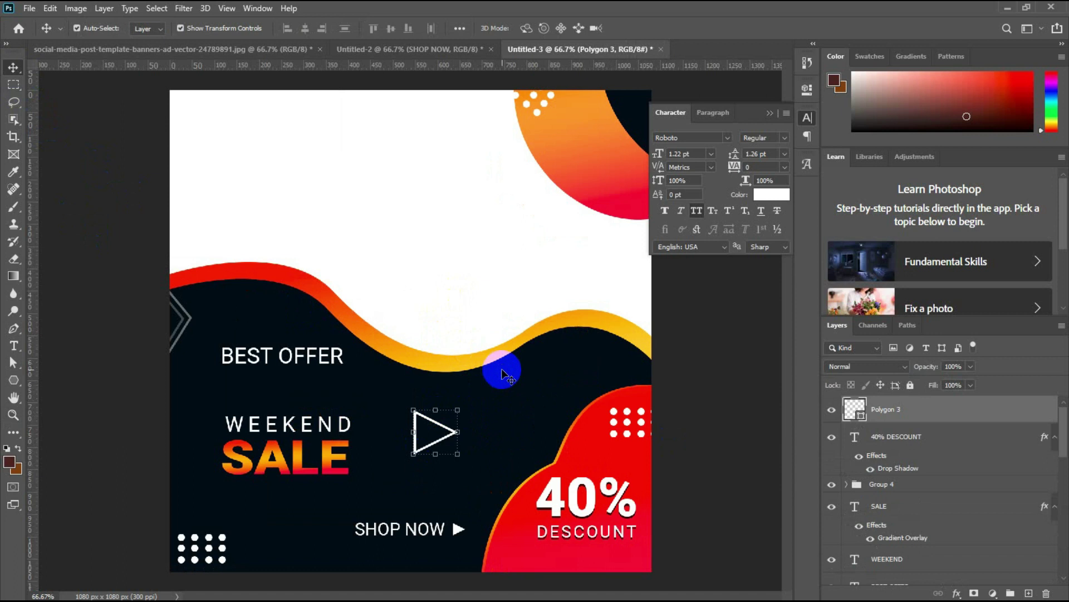
key(ctrl+plus)
drag(339, 561, 375, 382)
click(449, 542)
click(511, 302)
drag(517, 335, 486, 252)
key(Return)
key(ctrl+minus)
key(ctrl+minus)
ctrl+click(643, 362)
drag(432, 379, 479, 384)
ctrl+click(661, 401)
right_click(14, 380)
click(67, 420)
click(401, 411)
text(5)
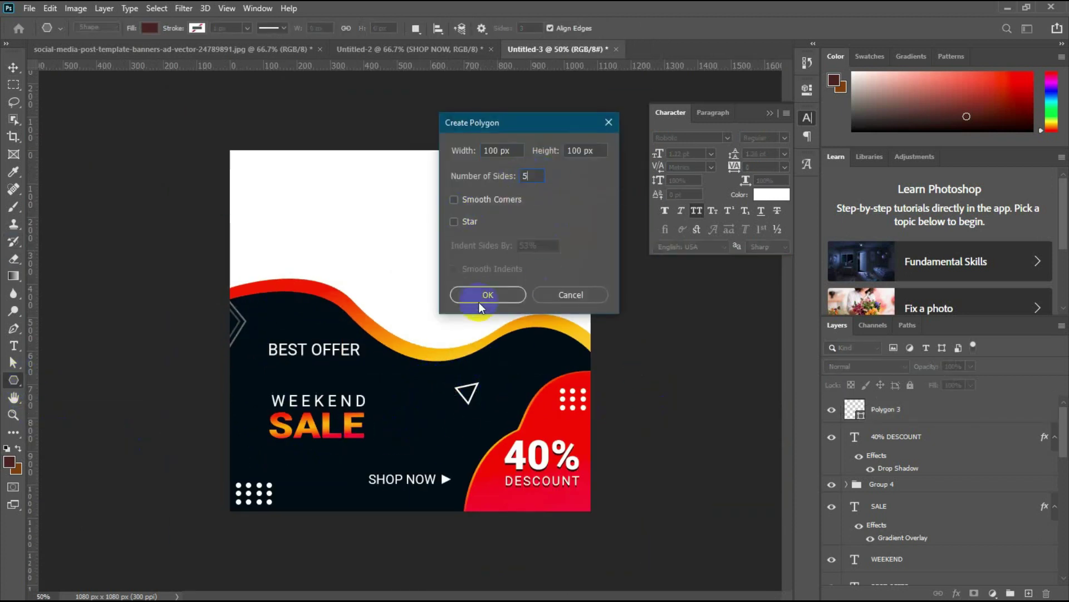
click(480, 293)
key(v)
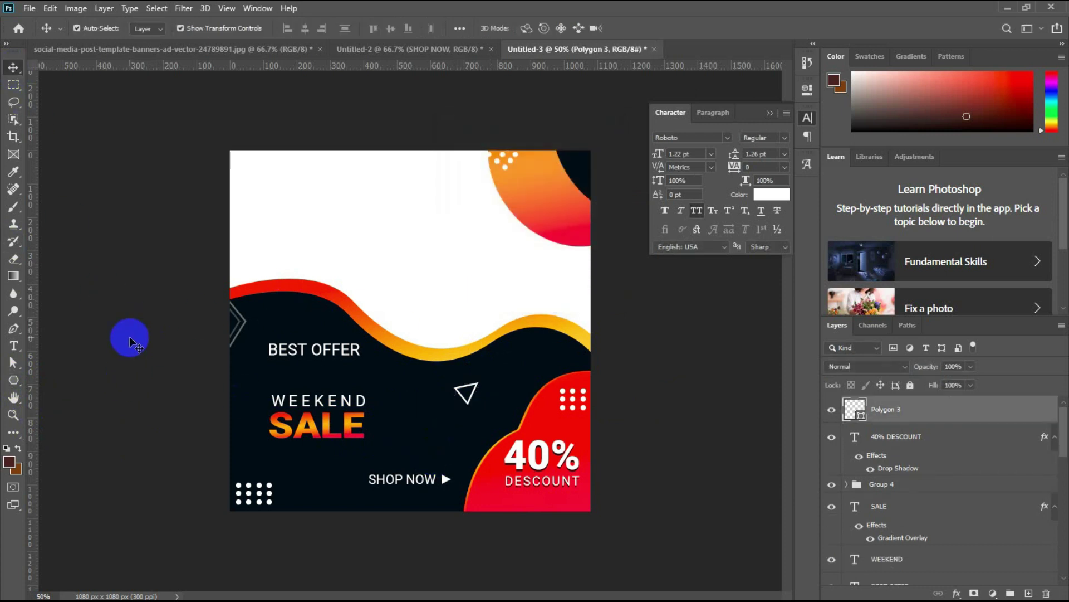
Draw a circle about 52 px across to the right of SALE, with no fill and a 4 px white stroke
right_click(13, 380)
click(66, 407)
drag(405, 410, 421, 425)
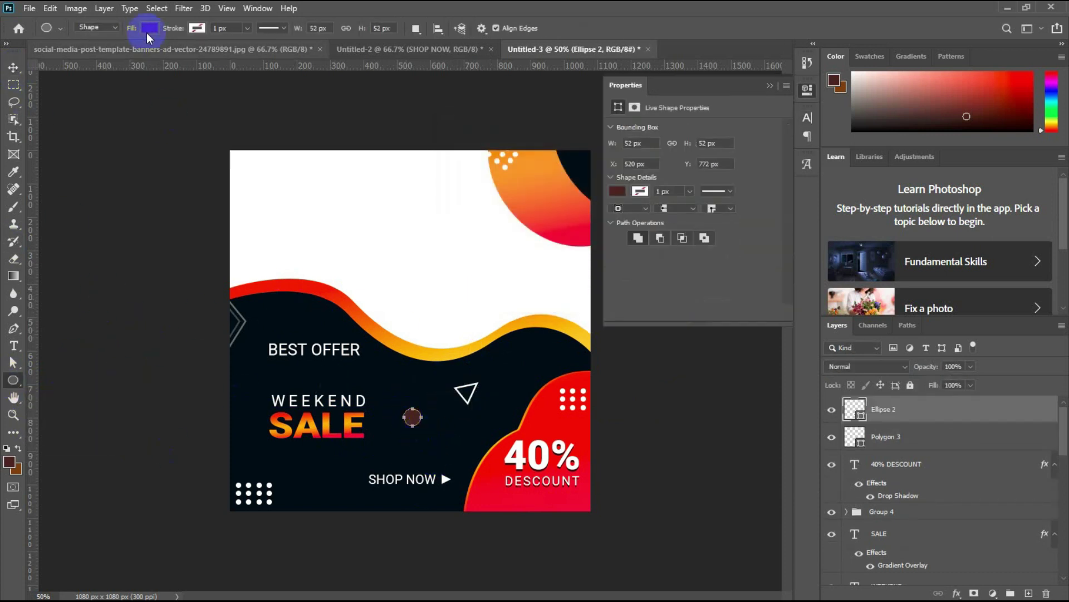
click(149, 31)
click(71, 54)
click(198, 30)
click(114, 100)
click(229, 28)
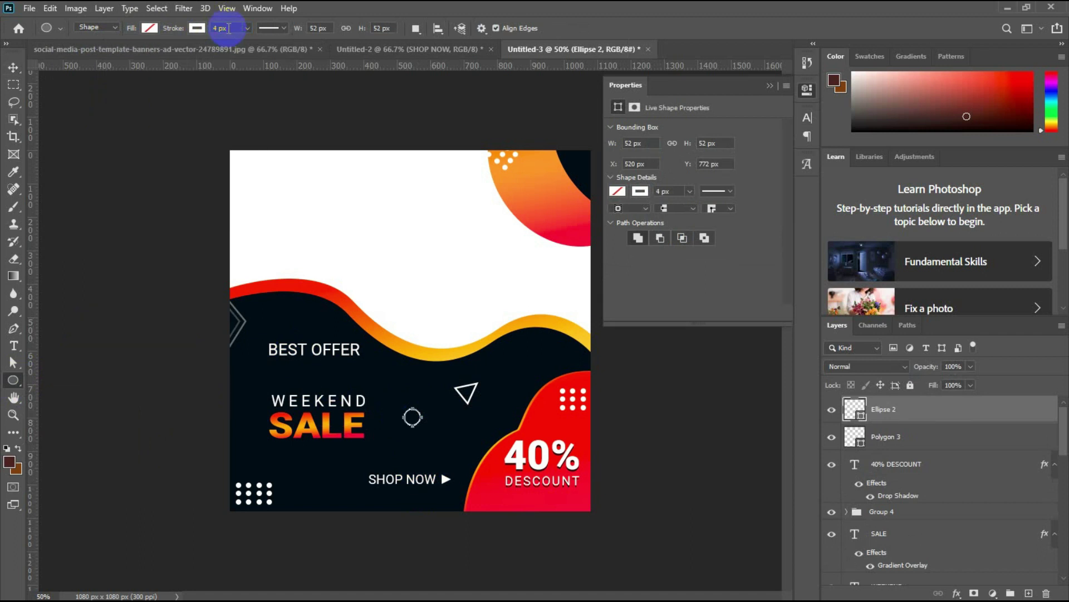
Duplicate the white circle twice and arrange the three as overlapping rings, one centred above the other two
key(v)
click(399, 413)
click(415, 408)
key(ctrl+j)
key(shift+Right)
key(shift+Right)
key(ctrl+j)
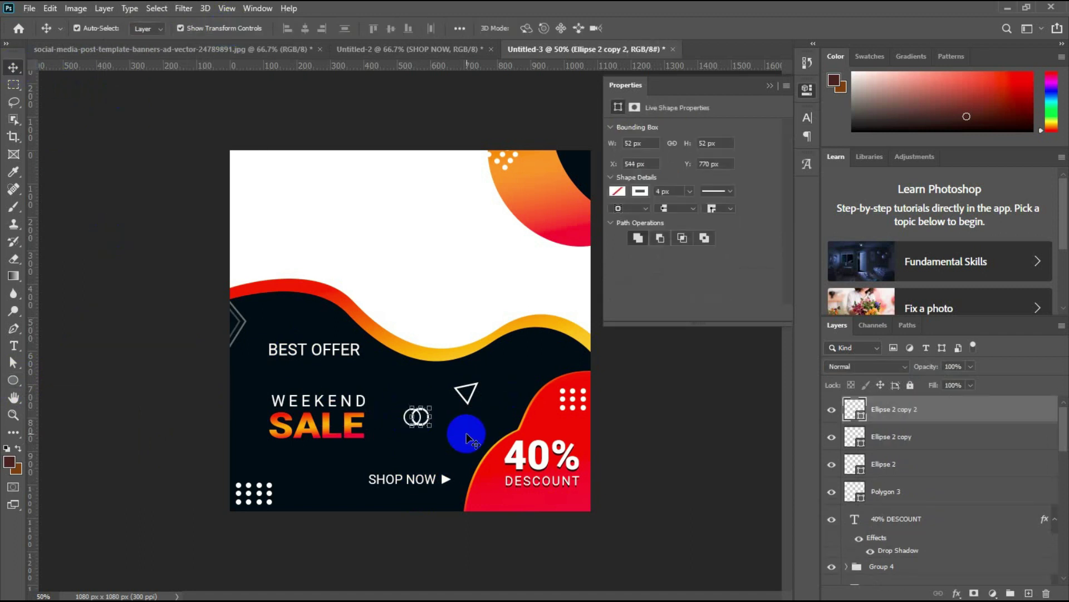
click(637, 457)
click(417, 403)
key(Up)
key(Up)
click(663, 473)
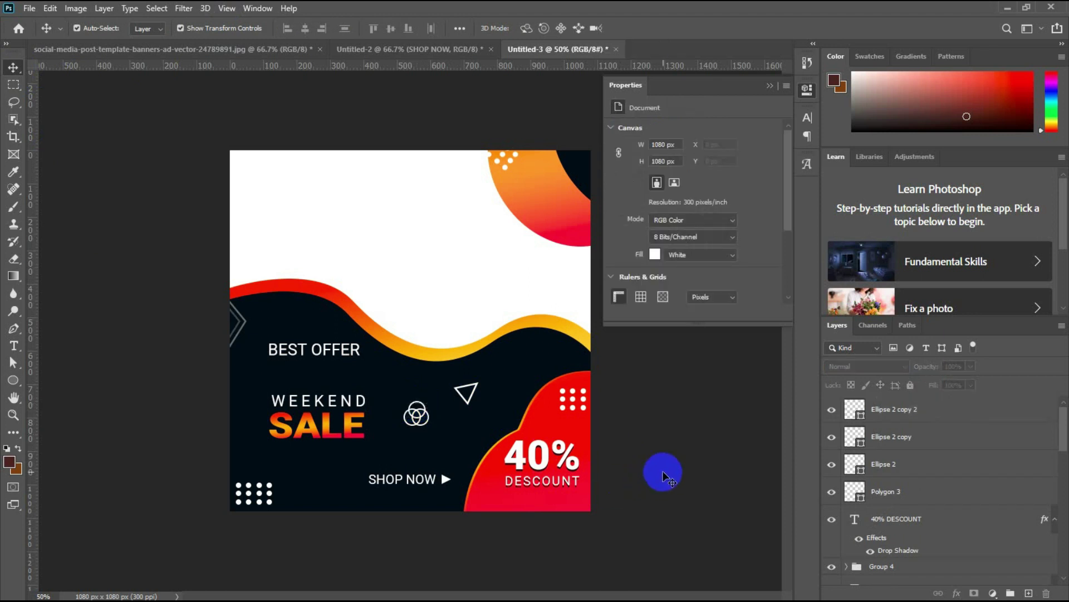
Group the three ring layers and convert the group to a smart object
click(903, 468)
shift+click(886, 409)
key(ctrl+g)
right_click(884, 406)
click(935, 245)
click(684, 441)
click(418, 415)
click(167, 374)
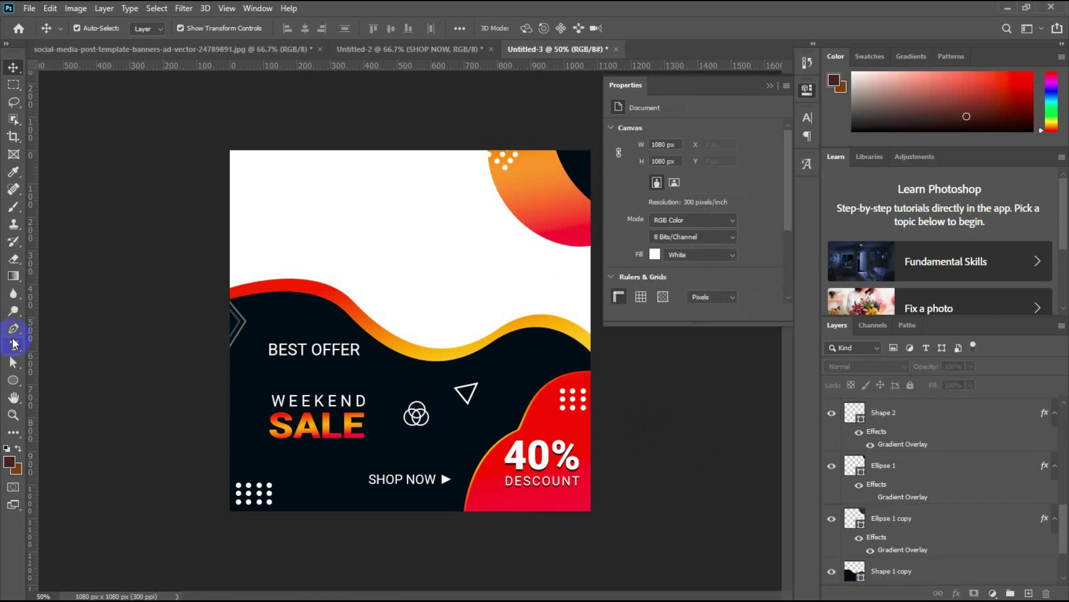
Add the white text LOGO NAME, scale it to 6.93 pt and place it below the ring icon
click(14, 344)
click(383, 445)
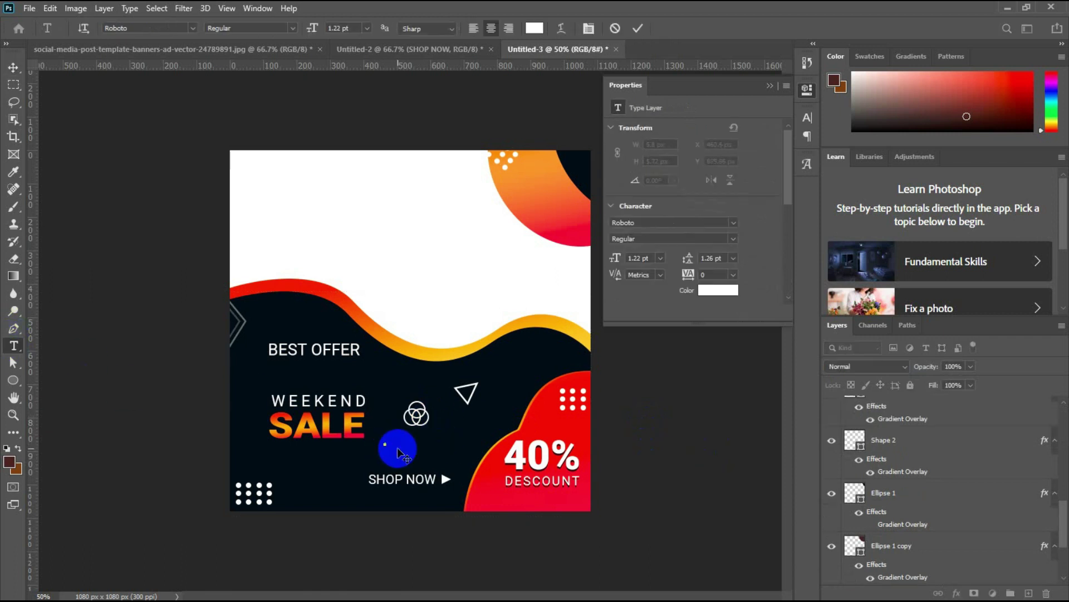
click(638, 28)
click(10, 66)
drag(391, 447, 434, 444)
key(Return)
drag(427, 441, 432, 438)
key(Return)
Duplicate LOGO NAME as the text SLOGAN GOES HERE at 3.93 pt, placed directly beneath it
click(428, 436)
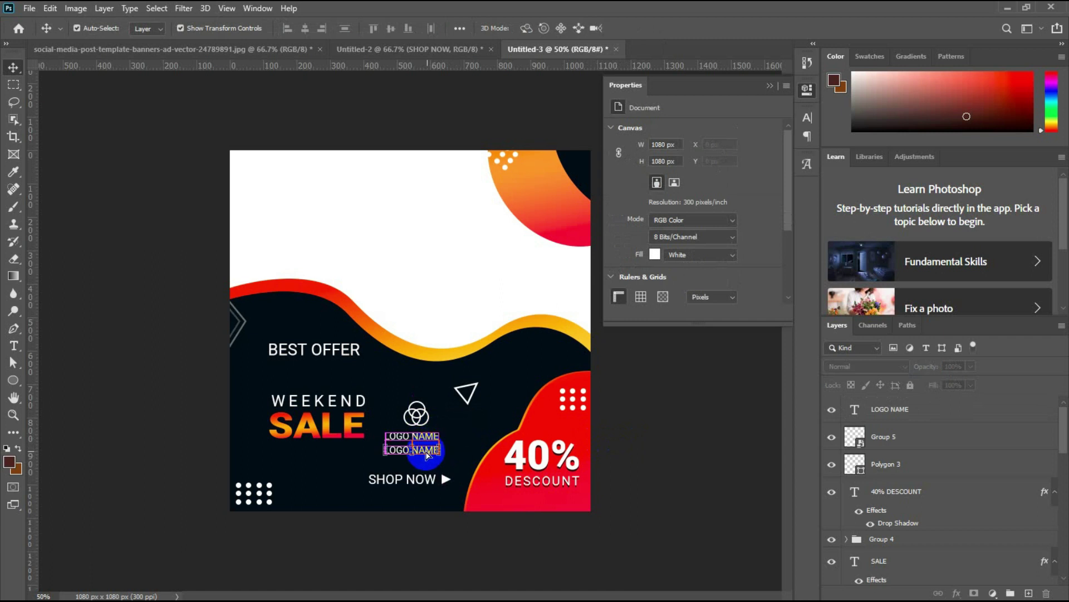
double_click(425, 449)
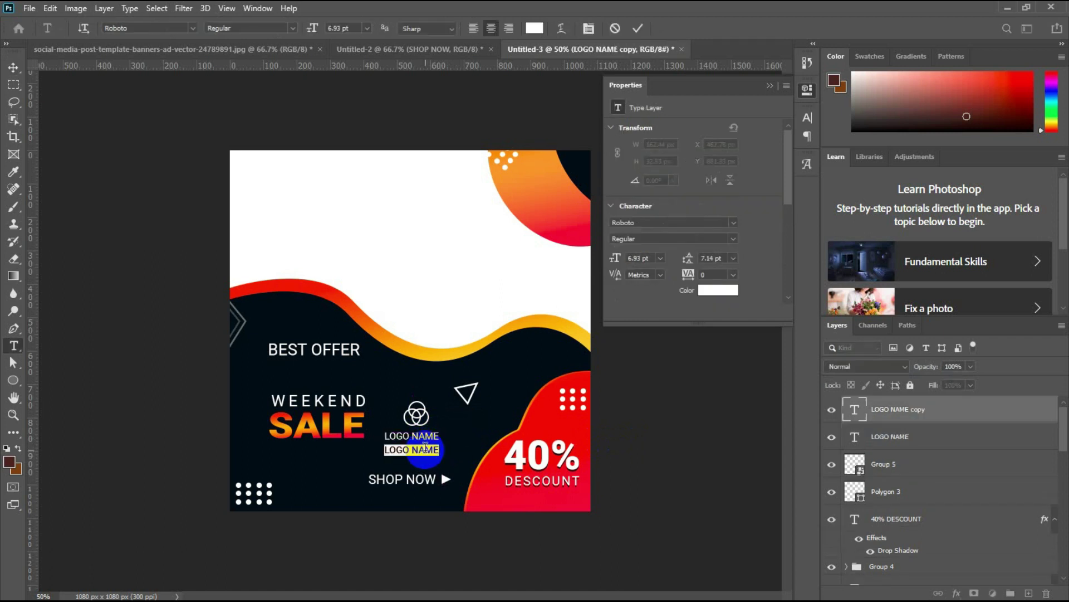
click(637, 32)
click(807, 117)
click(693, 155)
scroll(692, 154, down, 3)
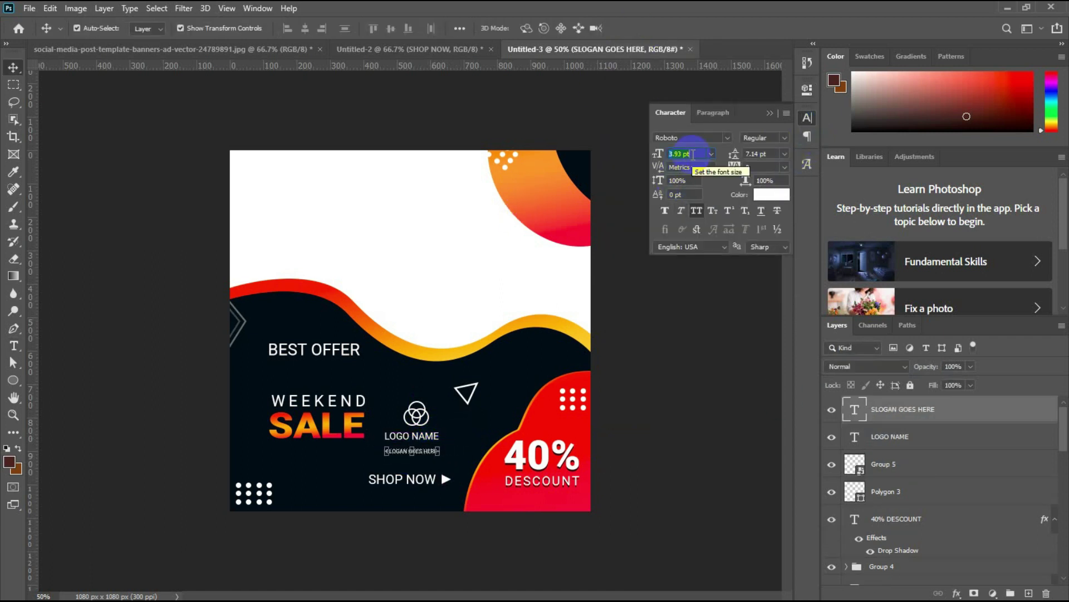
drag(439, 458, 431, 451)
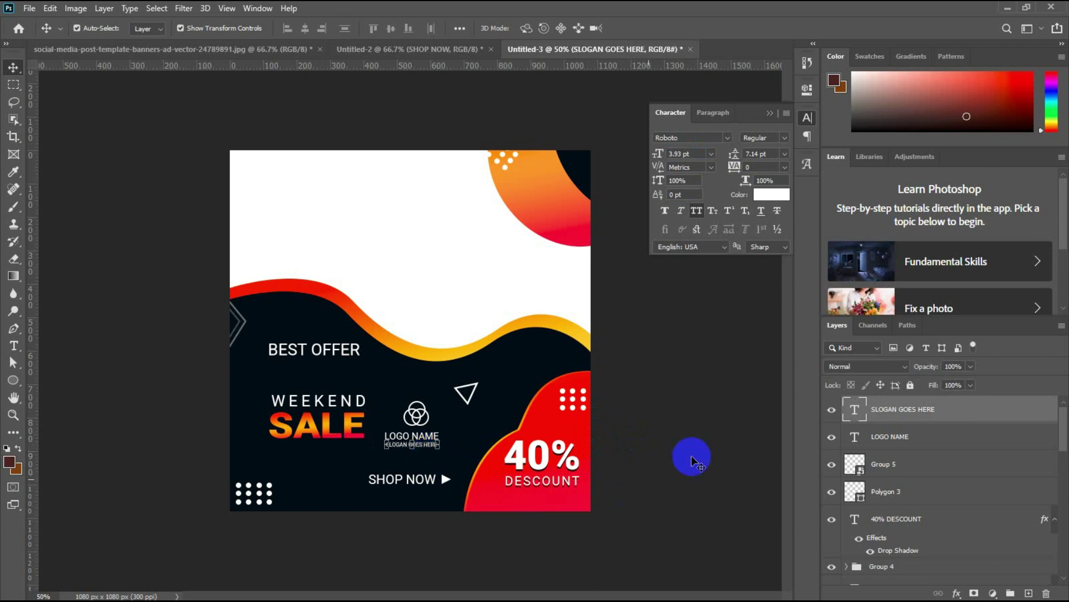
Align the ring icon, LOGO NAME and SLOGAN GOES HERE on their horizontal centres and convert them to one smart object
click(908, 464)
shift+click(902, 409)
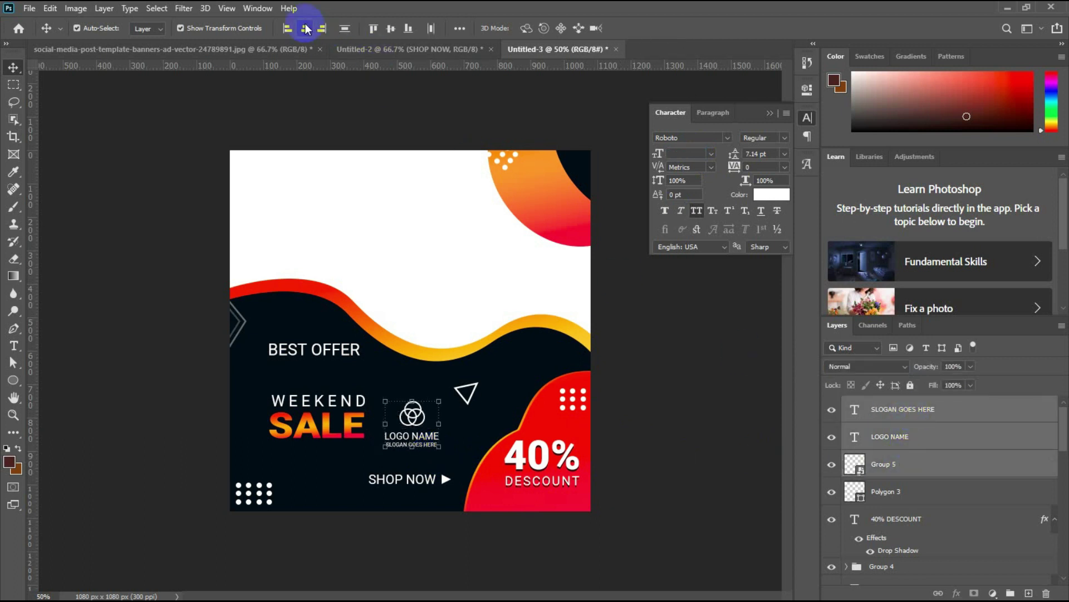
right_click(890, 437)
click(934, 255)
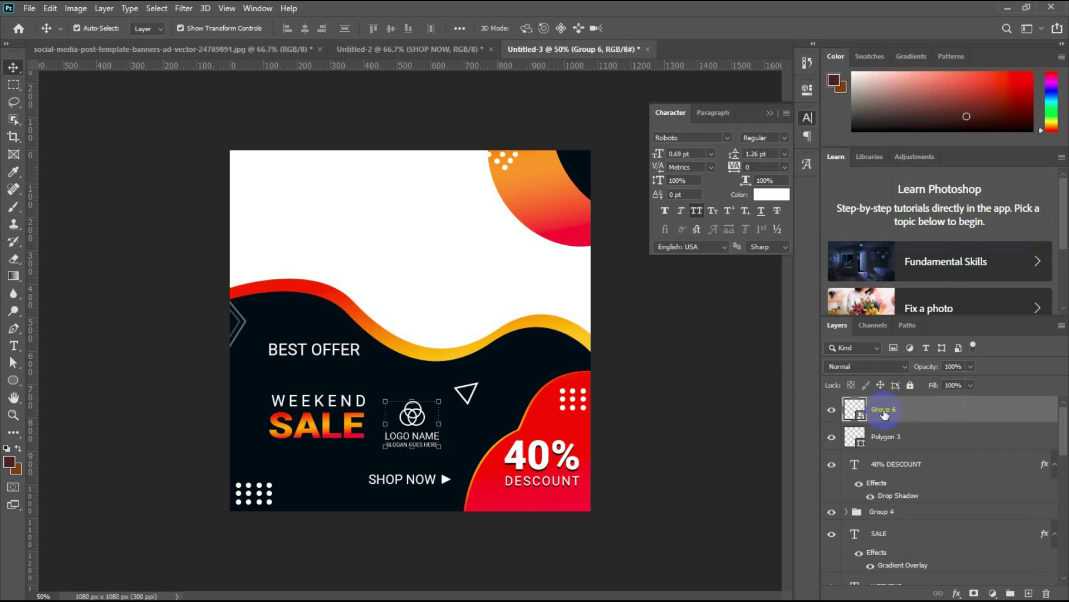
Rename the combined logo layer as LOGO and move it onto the orange gradient shape in the design's upper-right corner
click(465, 446)
drag(417, 418, 550, 192)
double_click(855, 409)
click(784, 139)
click(758, 233)
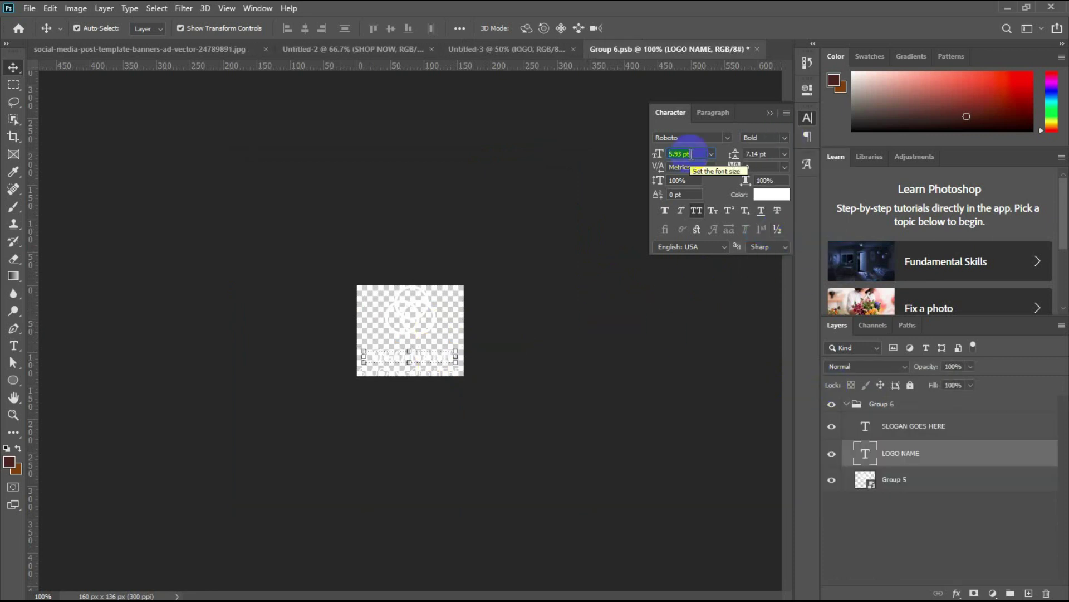
click(757, 49)
click(534, 232)
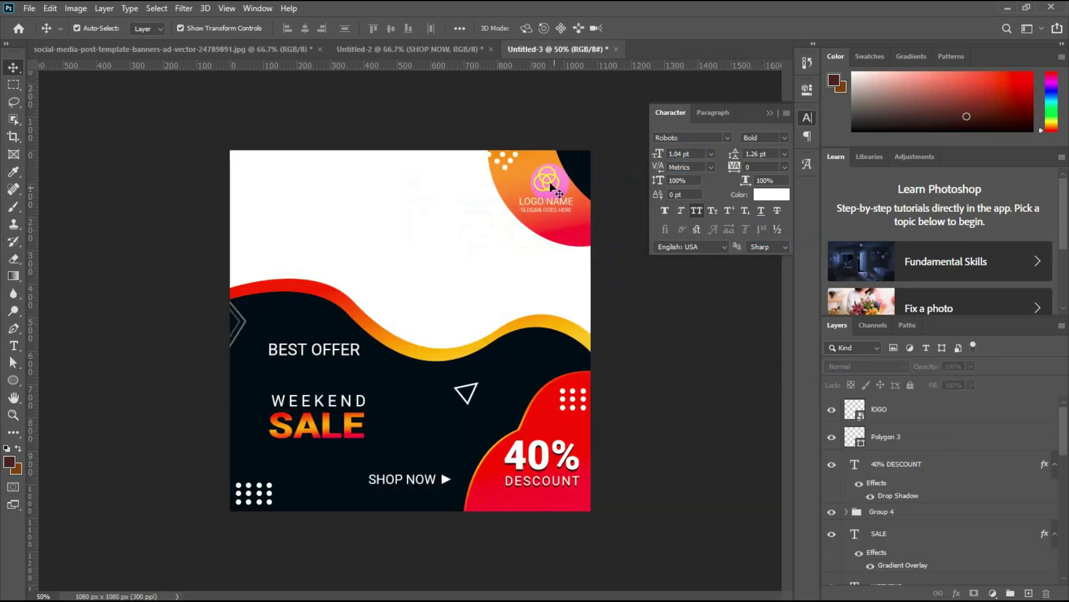
Convert the LOGO smart object back to layers and set the LOGO NAME text to Roboto Medium
right_click(892, 410)
click(742, 252)
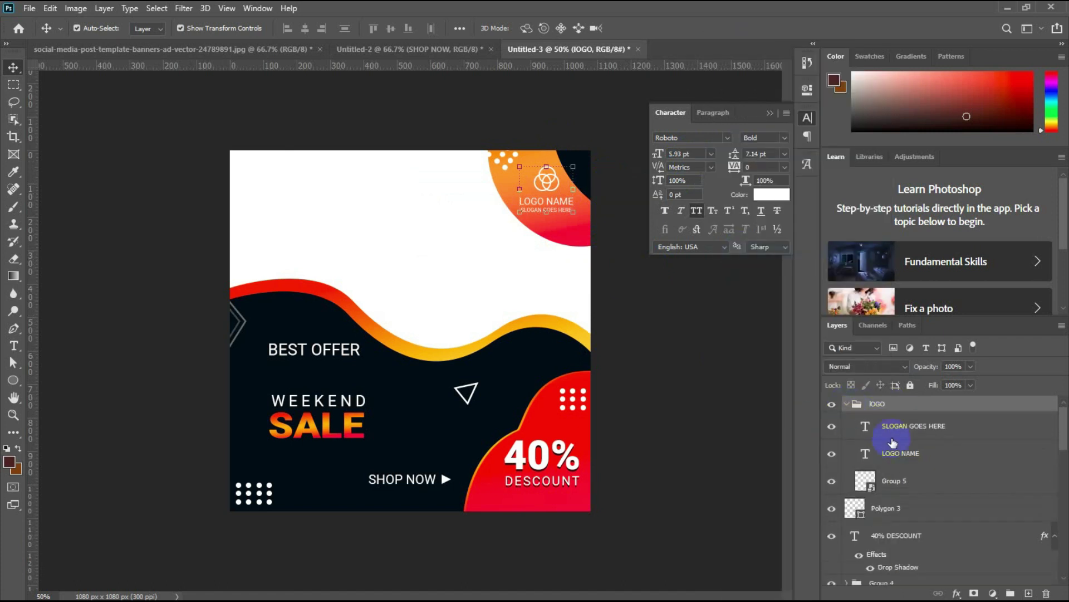
click(895, 448)
click(785, 138)
click(773, 220)
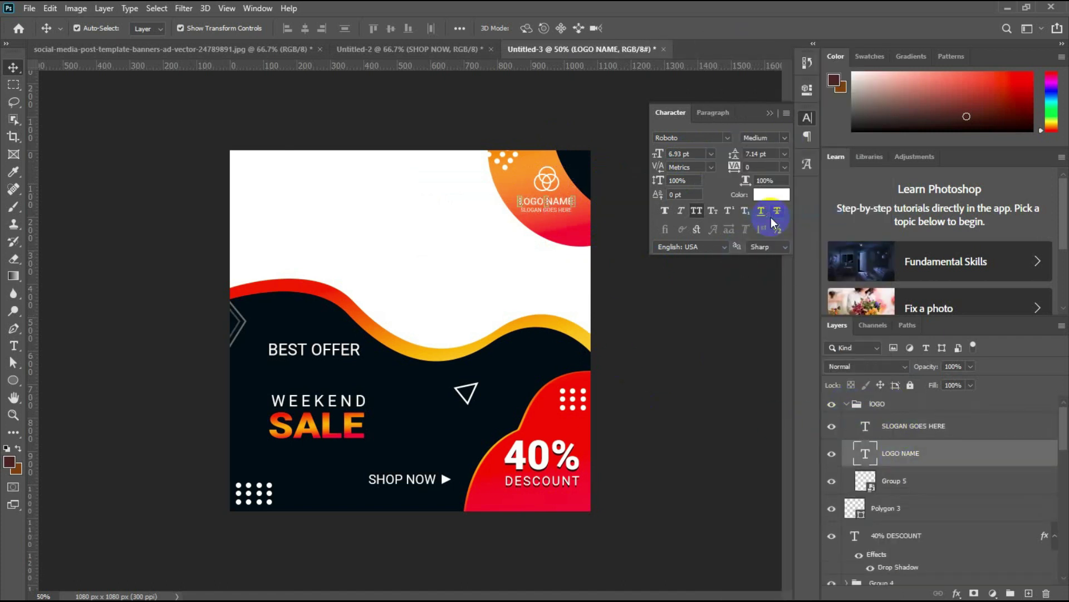
Collapse the LOGO group and nudge the whole group slightly within the orange gradient shape
click(847, 403)
click(869, 409)
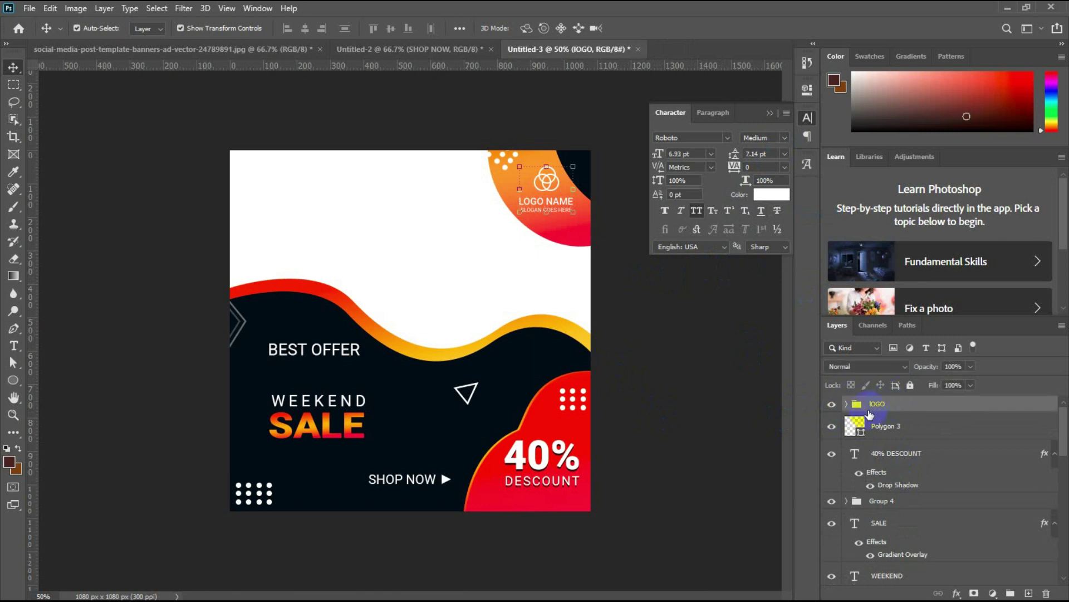
click(702, 346)
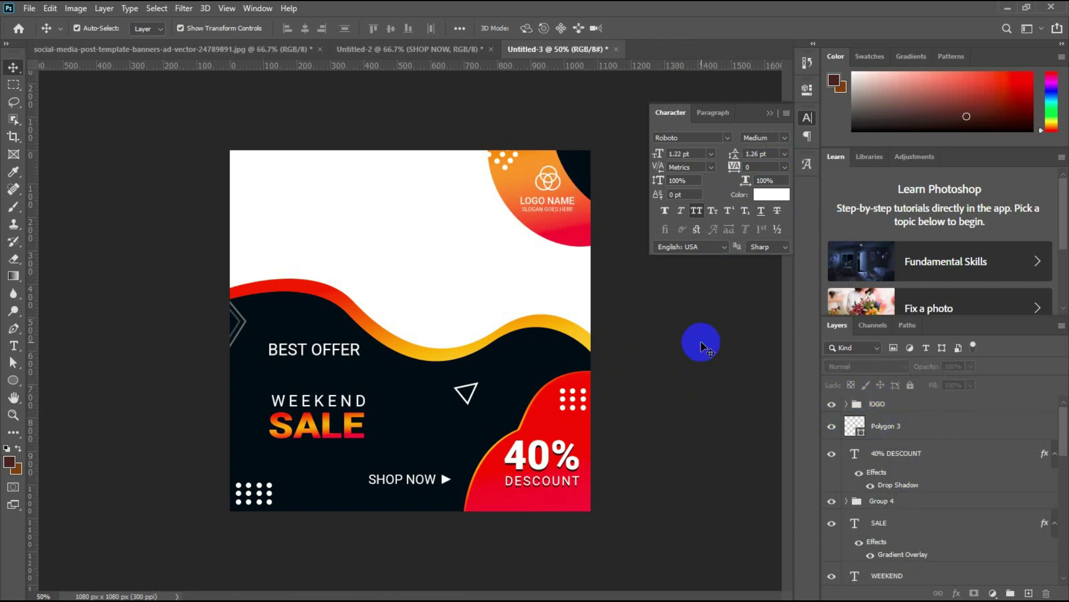
click(701, 344)
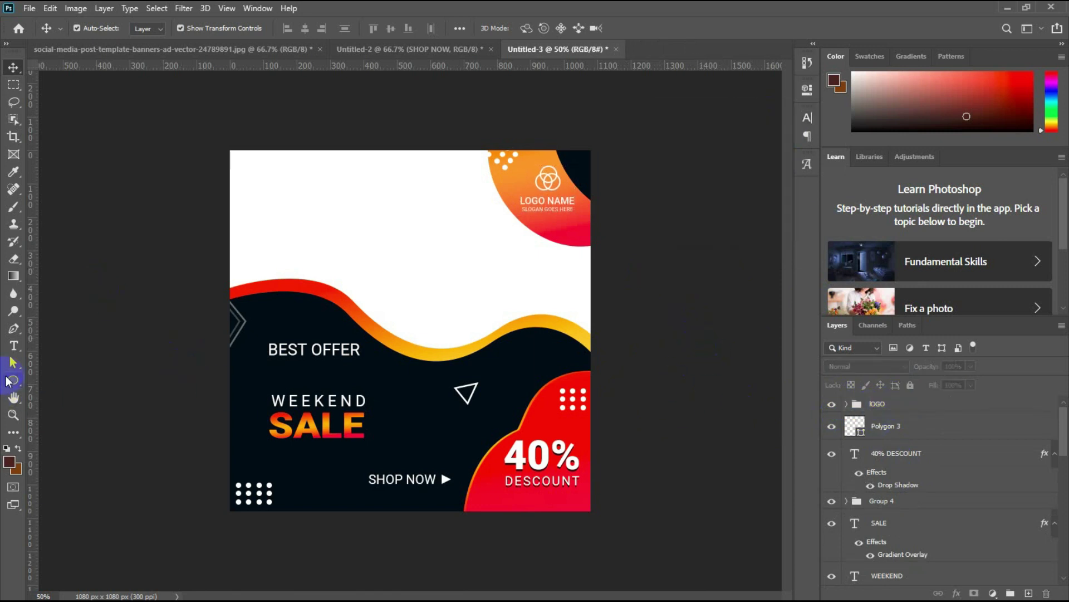
Draw an unfilled rounded rectangle with a thin white outline around the SHOP NOW text
click(13, 380)
click(148, 28)
click(71, 52)
click(198, 28)
click(111, 97)
click(224, 27)
drag(363, 468, 441, 488)
key(v)
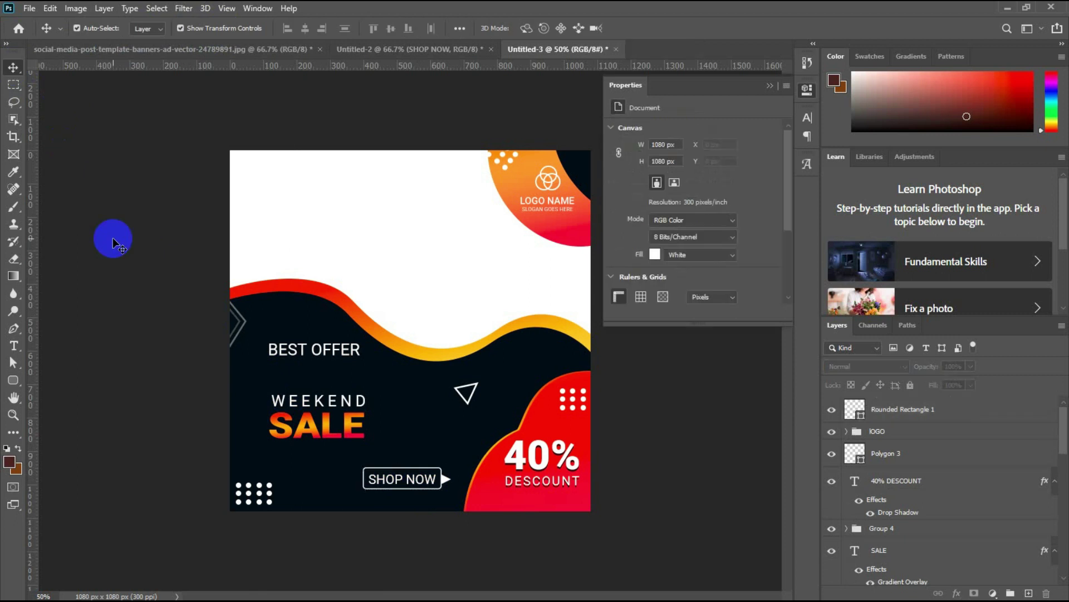
Duplicate the outlined triangle, rotate the copy and place it beneath the original, and reduce both triangles' opacity
alt+drag(476, 384, 469, 440)
drag(484, 431, 482, 470)
key(Return)
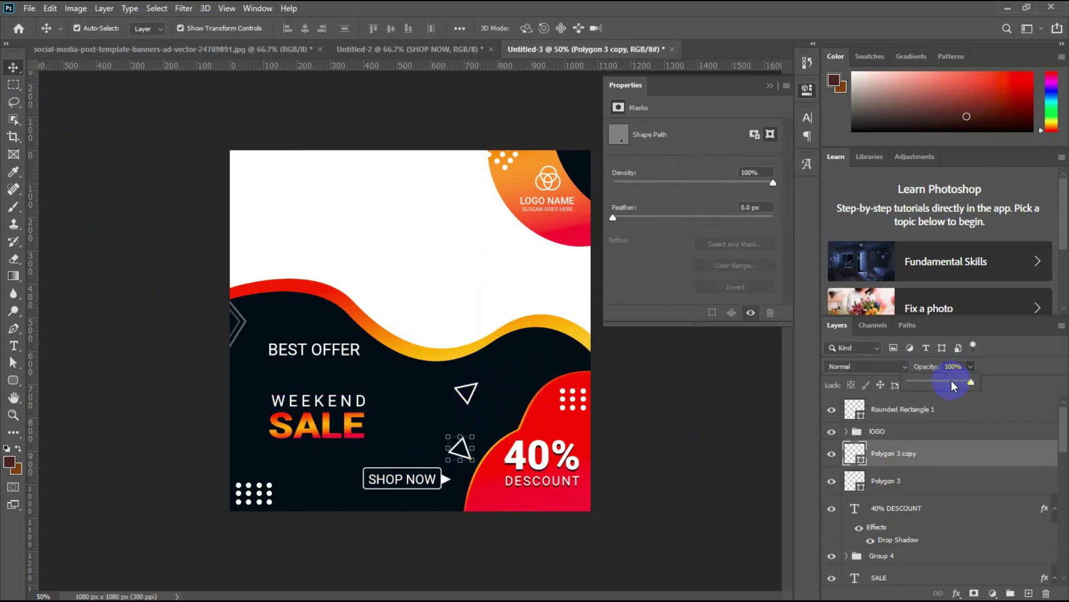
click(468, 393)
click(706, 437)
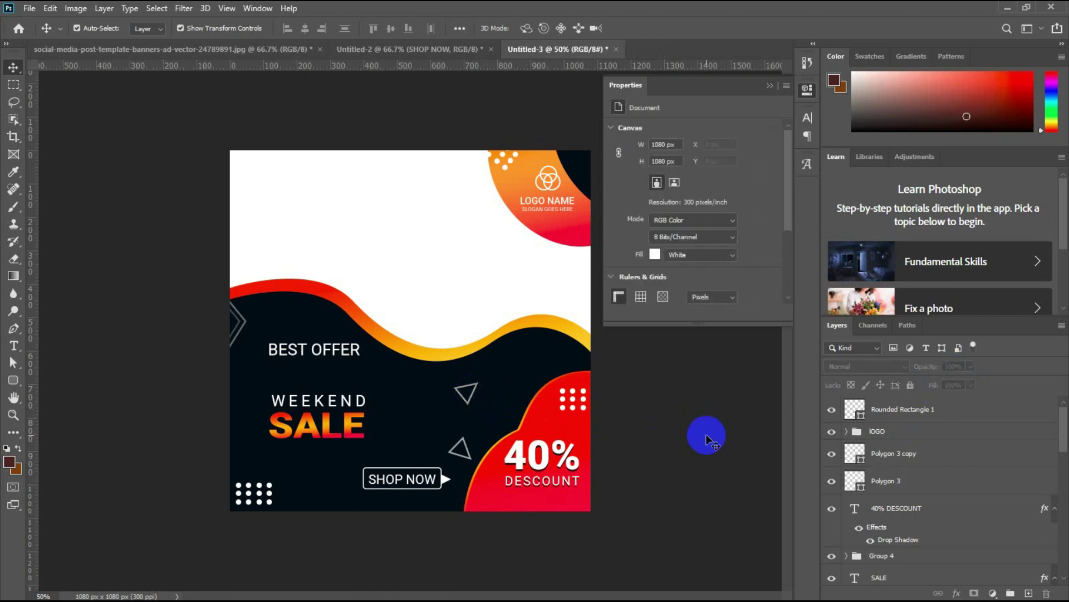
Draw an unfilled white ellipse ring, about 414 by 396 px with a 47 px stroke, over the lower-left corner, layered above the dark wave
scroll(912, 518, down, 10)
click(902, 493)
right_click(14, 380)
click(60, 405)
mouse_move(210, 437)
mouse_down()
mouse_move(246, 489)
mouse_move(347, 568)
mouse_up()
click(149, 29)
click(197, 28)
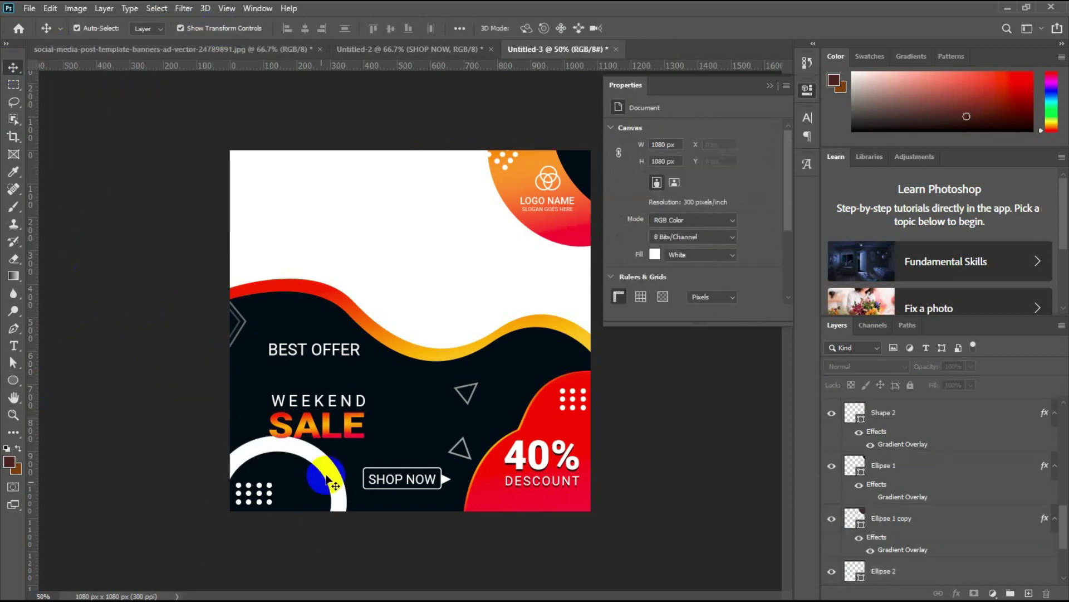
Reposition the ring around the lower-left dot grid at X -93 px, Y 891 px, and lower its opacity
drag(323, 476, 314, 487)
click(573, 556)
click(311, 476)
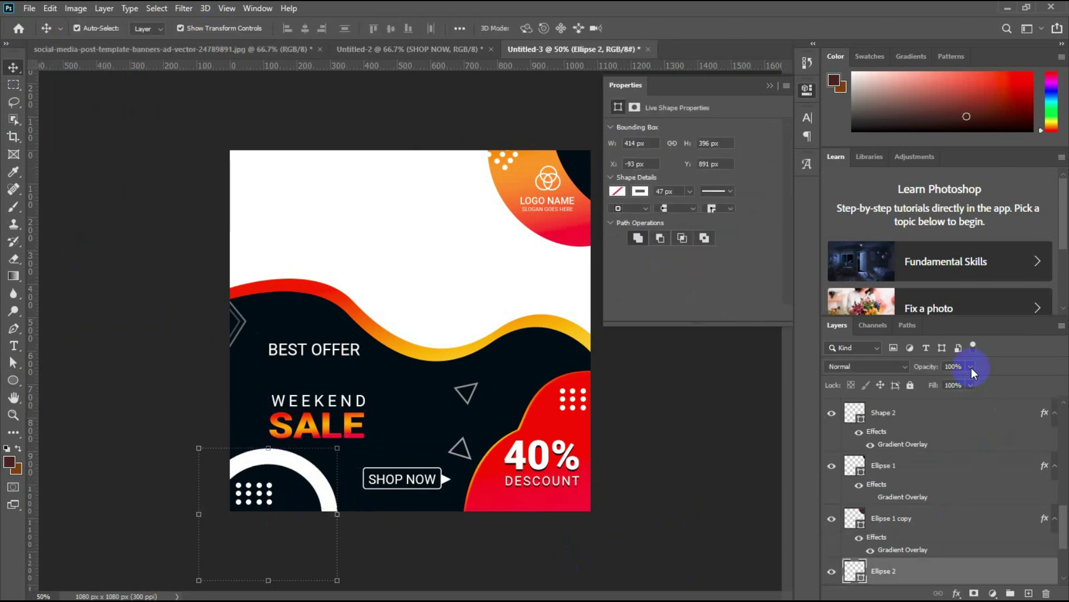
drag(971, 366, 947, 372)
click(716, 449)
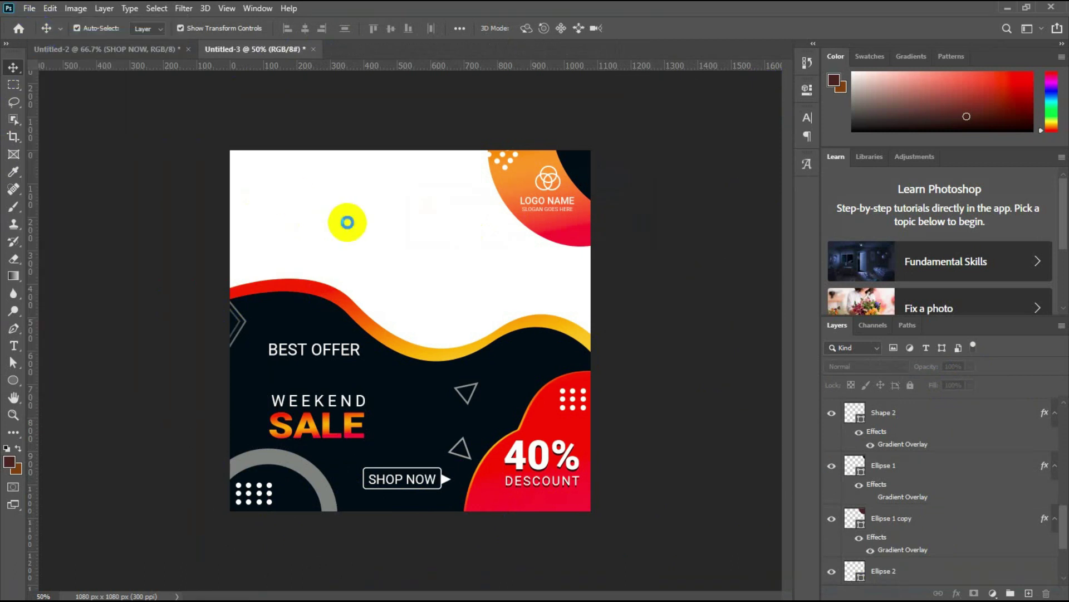
Open the red sneaker photo, bring it enlarged into the weekend sale design and place its layer directly above the background
key(ctrl+o)
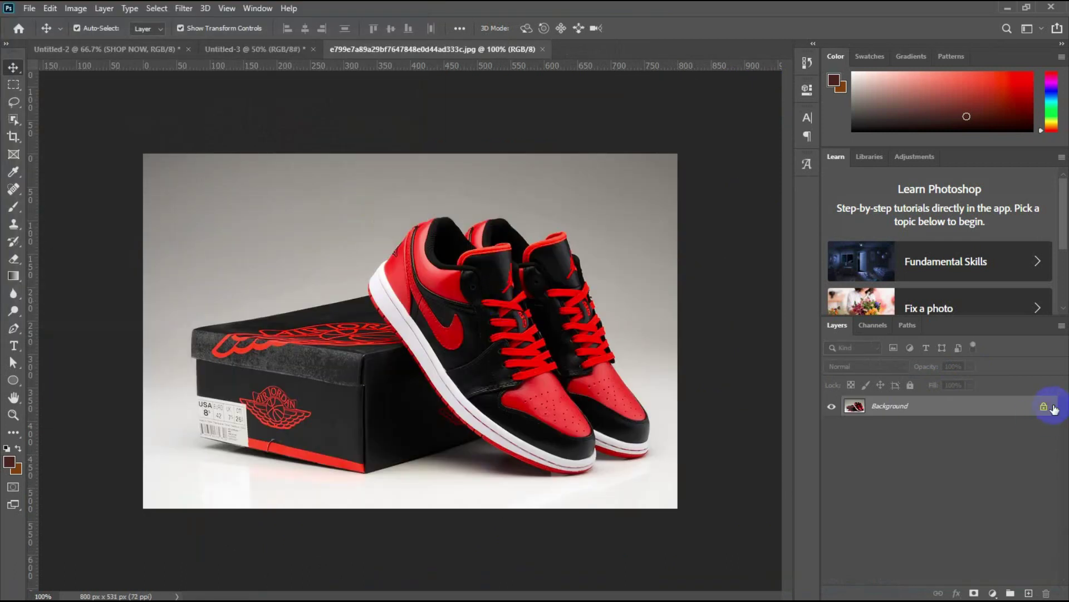
drag(427, 193, 365, 156)
drag(491, 315, 512, 258)
key(Return)
drag(938, 411, 914, 557)
drag(461, 252, 453, 252)
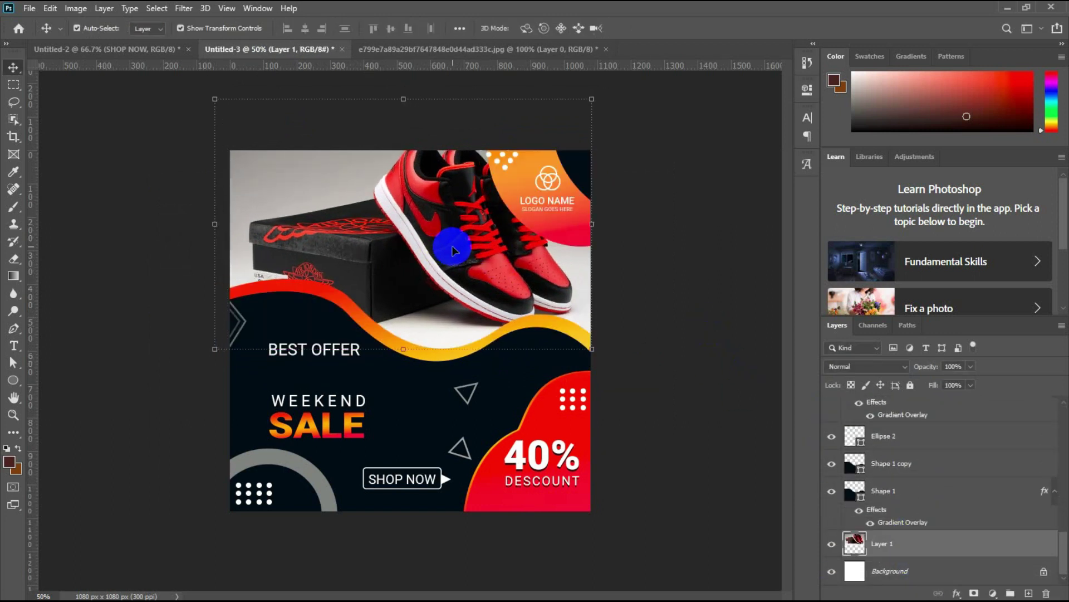
Scale the sneaker photo down to 67.38% and position it in the empty area above the wave
drag(596, 99, 498, 157)
drag(417, 243, 428, 229)
drag(226, 142, 233, 147)
drag(339, 238, 336, 230)
drag(504, 323, 483, 308)
drag(419, 246, 465, 256)
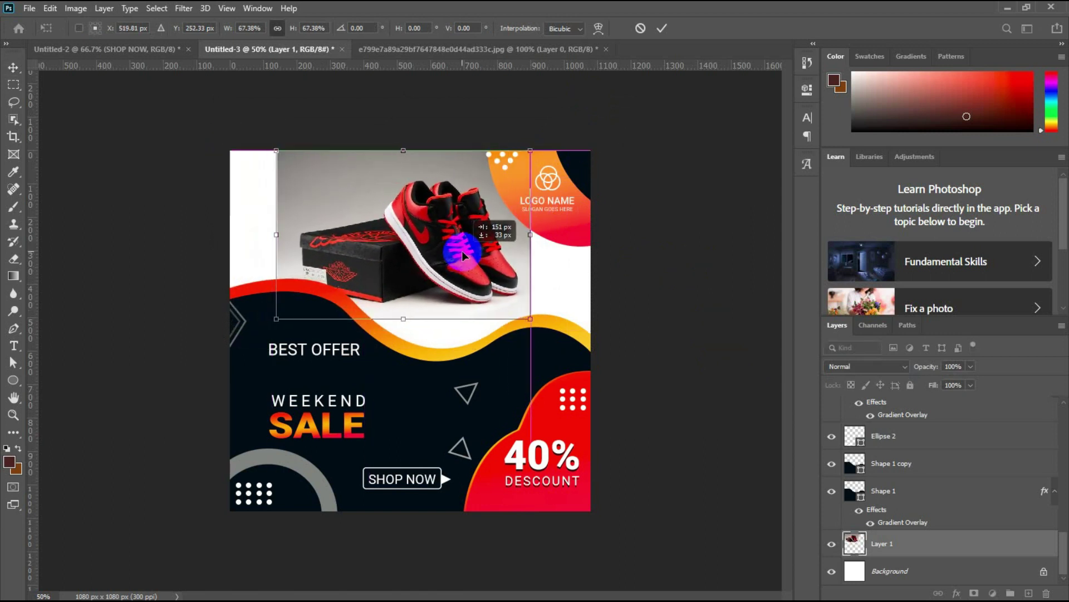
key(Return)
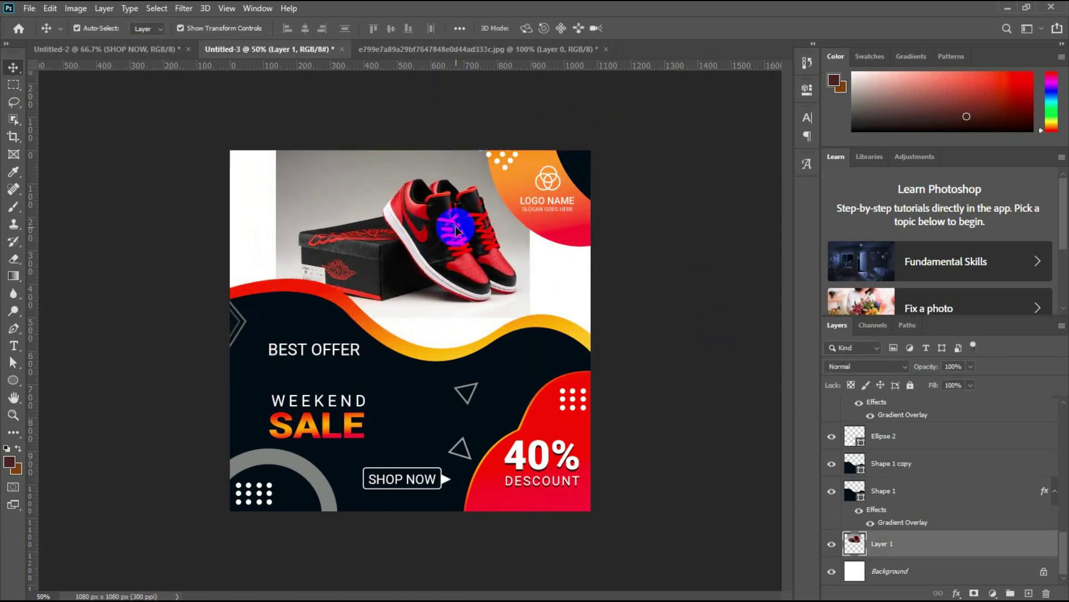
Add a solid colour fill layer above the background in a light off-white matching the sneaker photo's backdrop
click(913, 570)
click(993, 593)
click(965, 365)
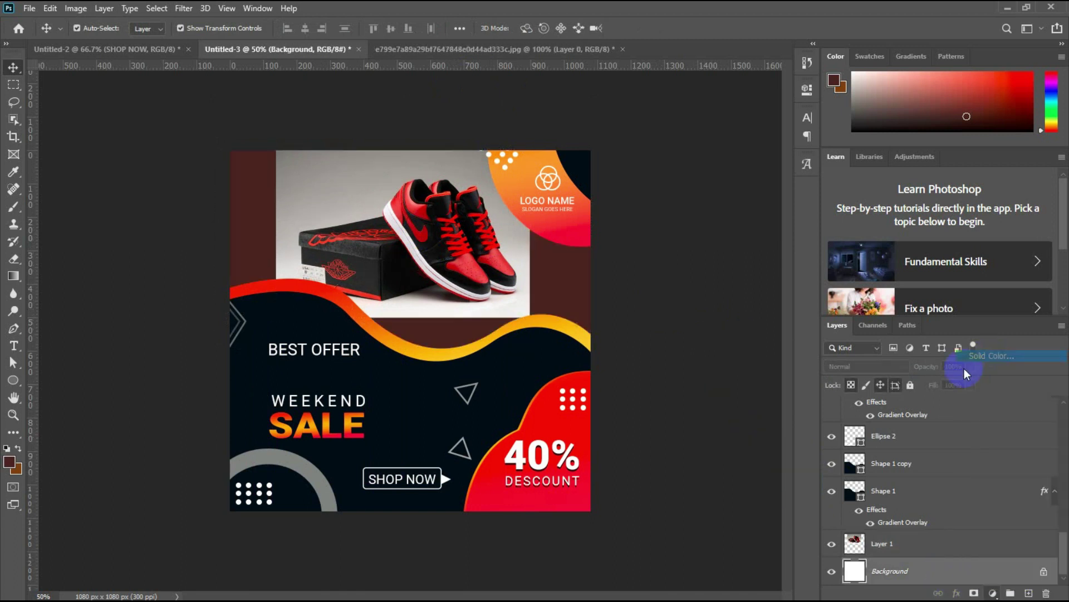
click(412, 301)
click(513, 288)
click(280, 254)
click(357, 206)
drag(357, 206, 509, 293)
click(495, 304)
click(496, 304)
click(838, 165)
click(652, 322)
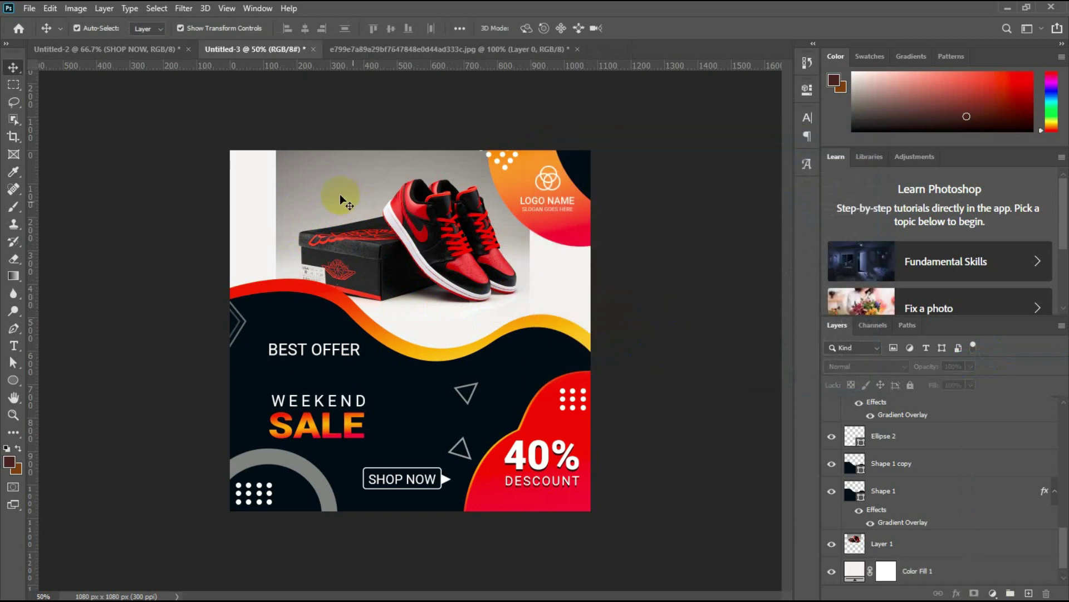
Add a layer mask to the sneaker photo and set the Brush opacity to 62%
click(350, 202)
click(971, 594)
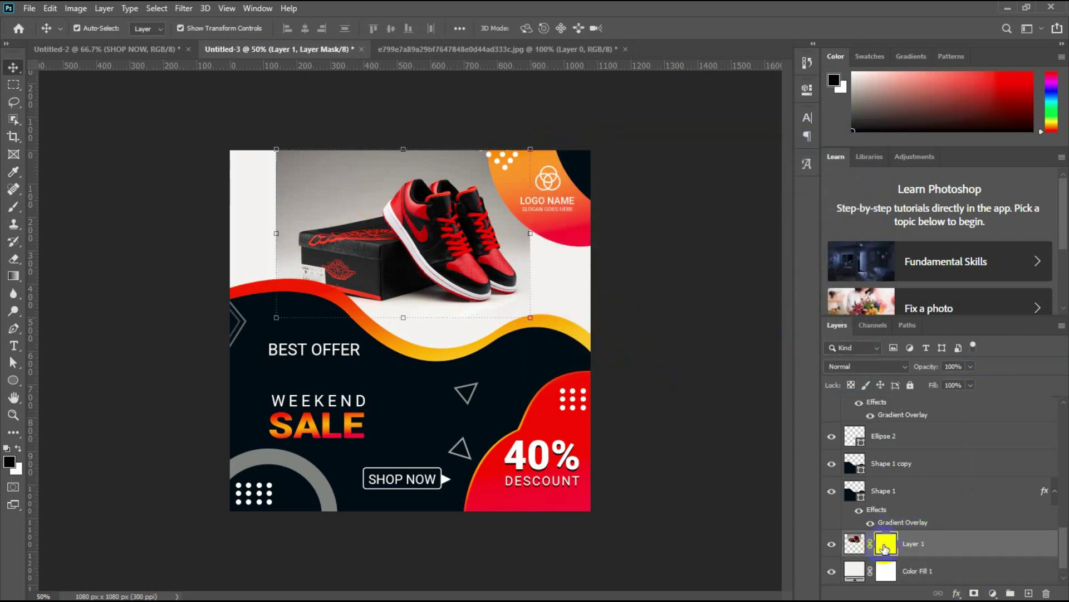
right_click(11, 217)
click(70, 210)
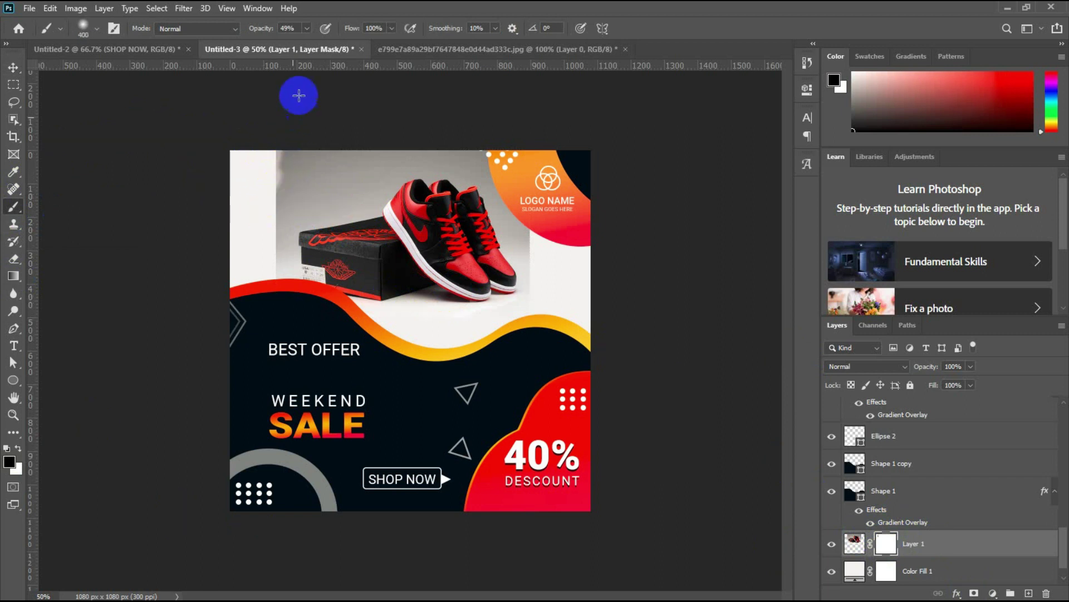
drag(309, 49, 317, 49)
mouse_move(284, 161)
mouse_down()
mouse_move(224, 263)
mouse_move(208, 256)
mouse_up()
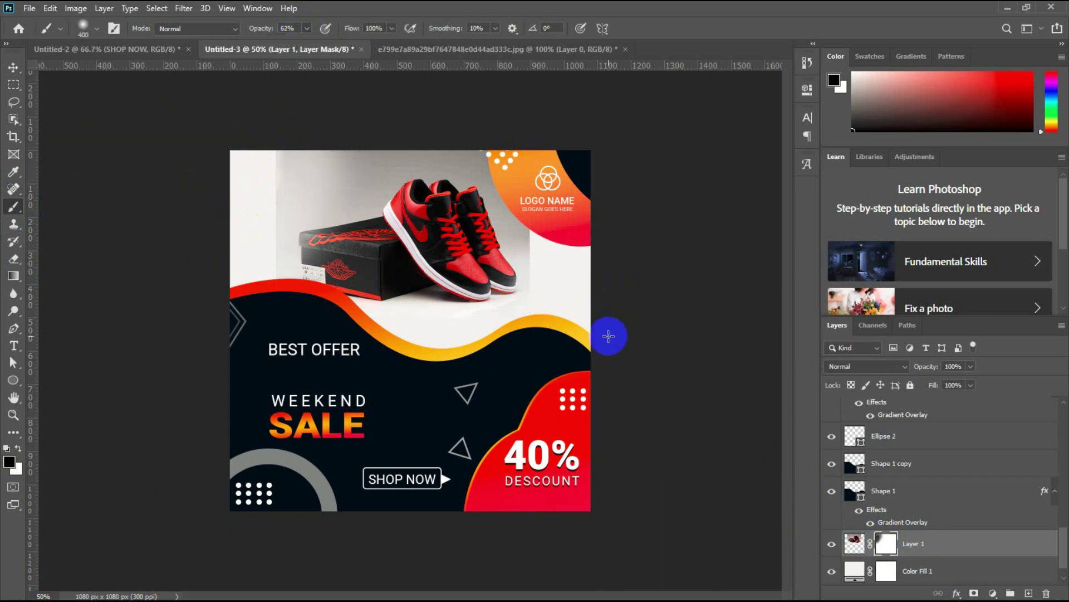
key(ctrl+z)
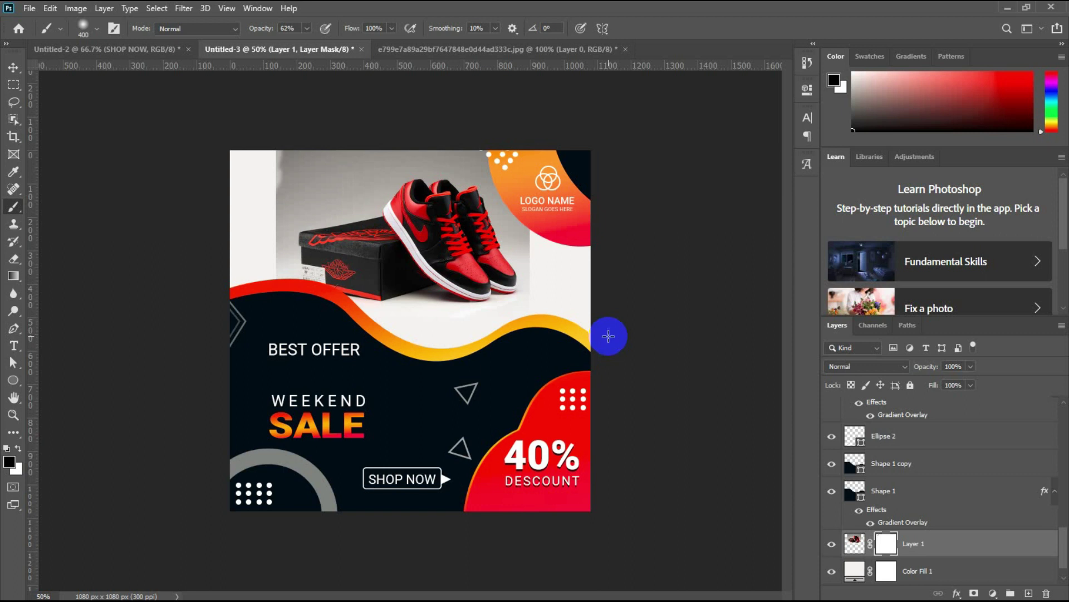
Move the masked sneaker photo slightly up and to the right, and duplicate its layer
click(18, 68)
click(642, 354)
drag(432, 217, 436, 205)
click(699, 363)
click(473, 256)
drag(1013, 545, 1029, 593)
click(854, 571)
drag(533, 305, 557, 307)
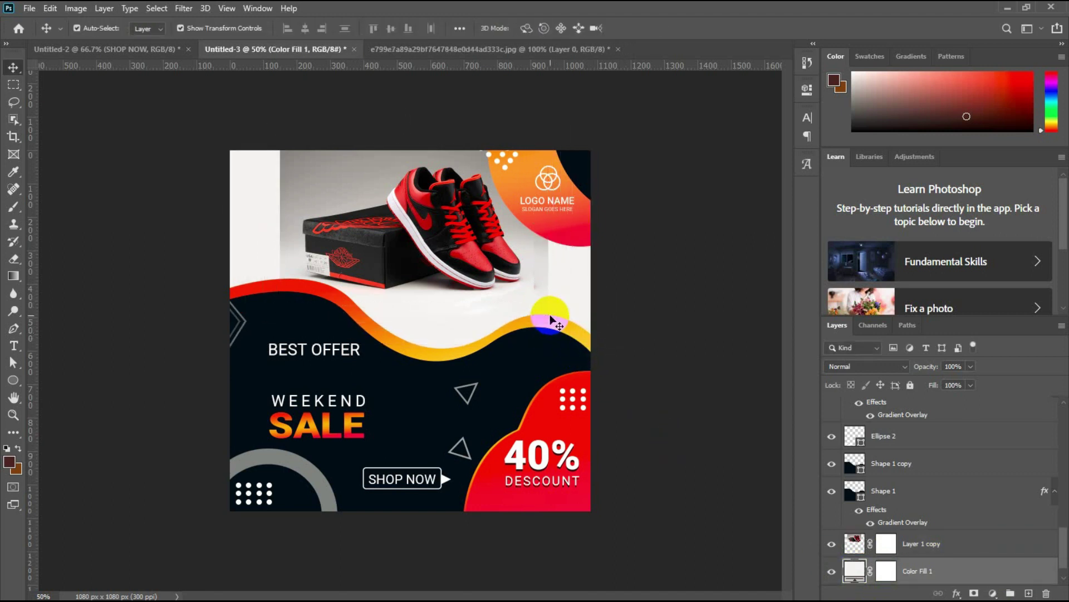
click(650, 350)
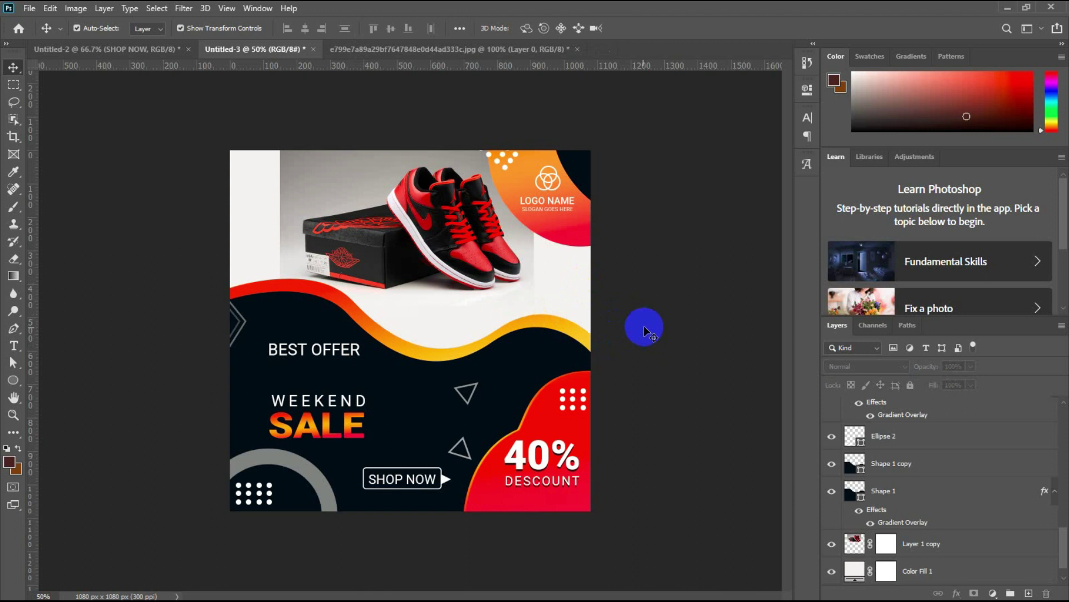
Paint black on the copied sneaker layer's mask at 62% brush opacity to blend the photo's edges into the off-white background
click(887, 543)
click(13, 206)
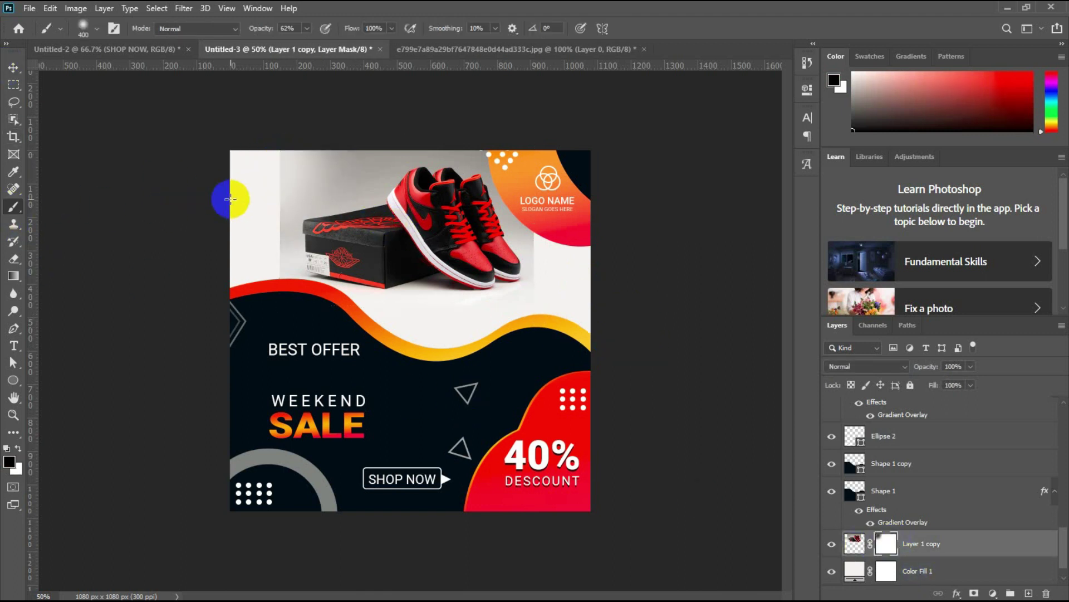
mouse_move(276, 276)
mouse_down()
mouse_move(273, 205)
mouse_move(336, 144)
mouse_move(227, 208)
mouse_move(274, 169)
mouse_move(264, 268)
mouse_up()
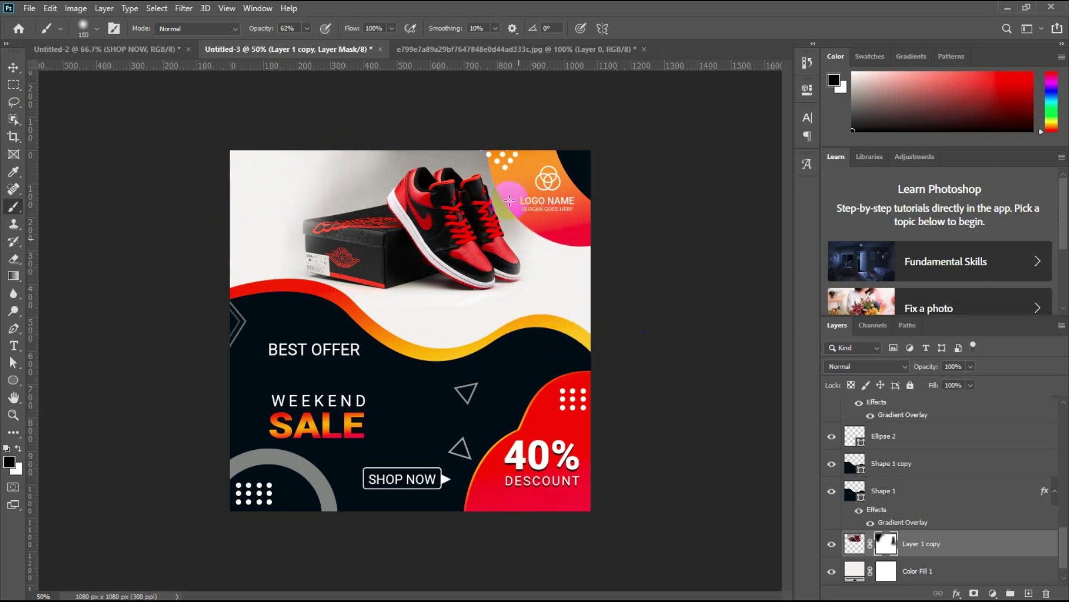
drag(509, 200, 439, 128)
click(13, 68)
click(113, 156)
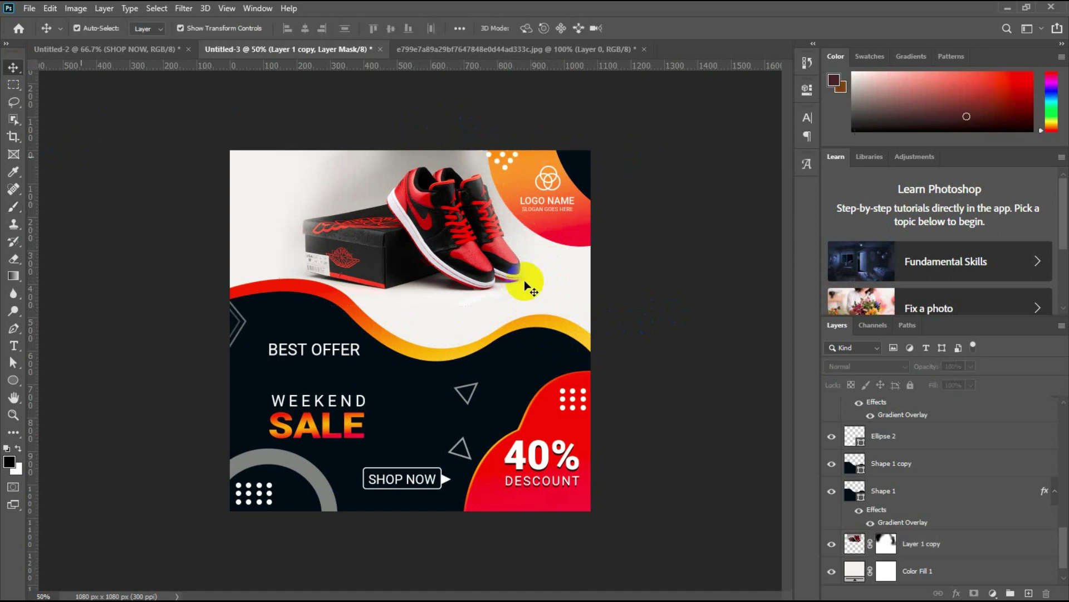
Add a Drop Shadow to the upper-right orange gradient shape with Multiply blending, 52% opacity and a 90° angle
click(633, 255)
click(958, 592)
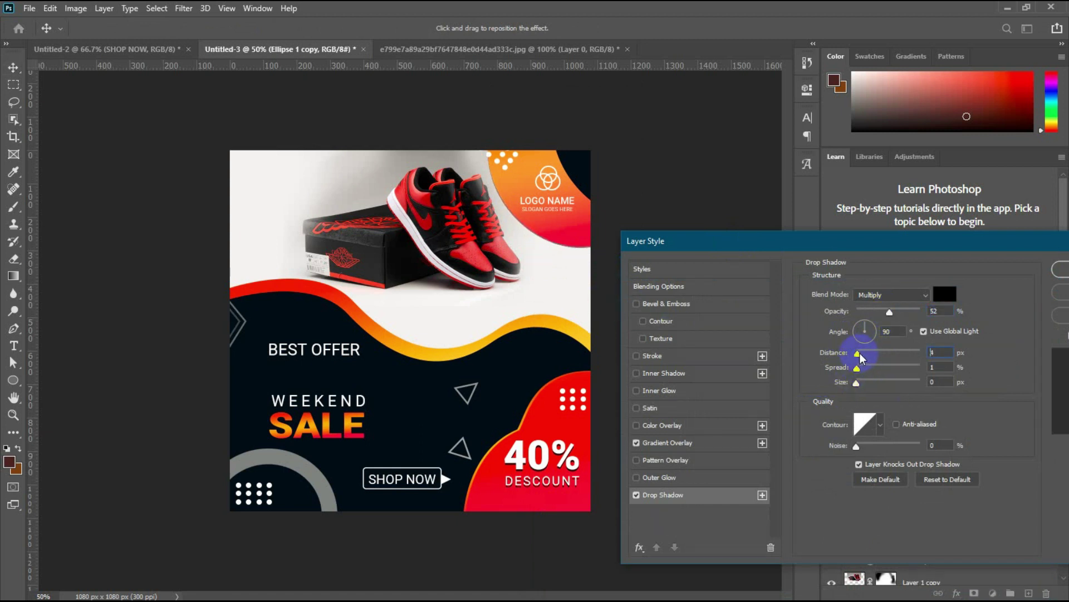
key(Return)
click(670, 352)
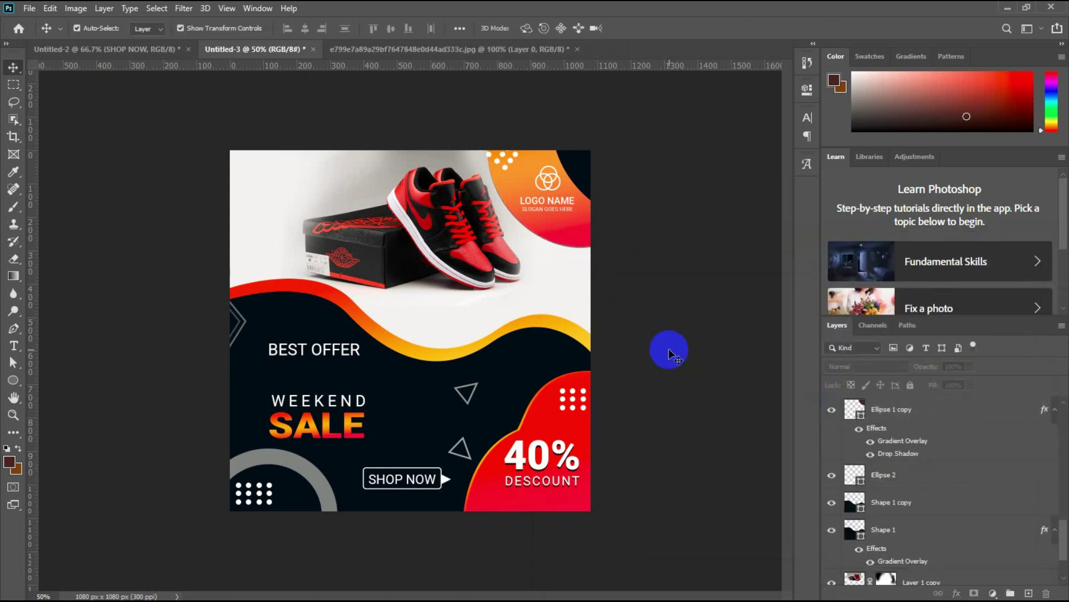
Start saving the design as a Photoshop file and open the FREELANCING JOB folder on Local Disk (D:)
click(29, 9)
click(67, 159)
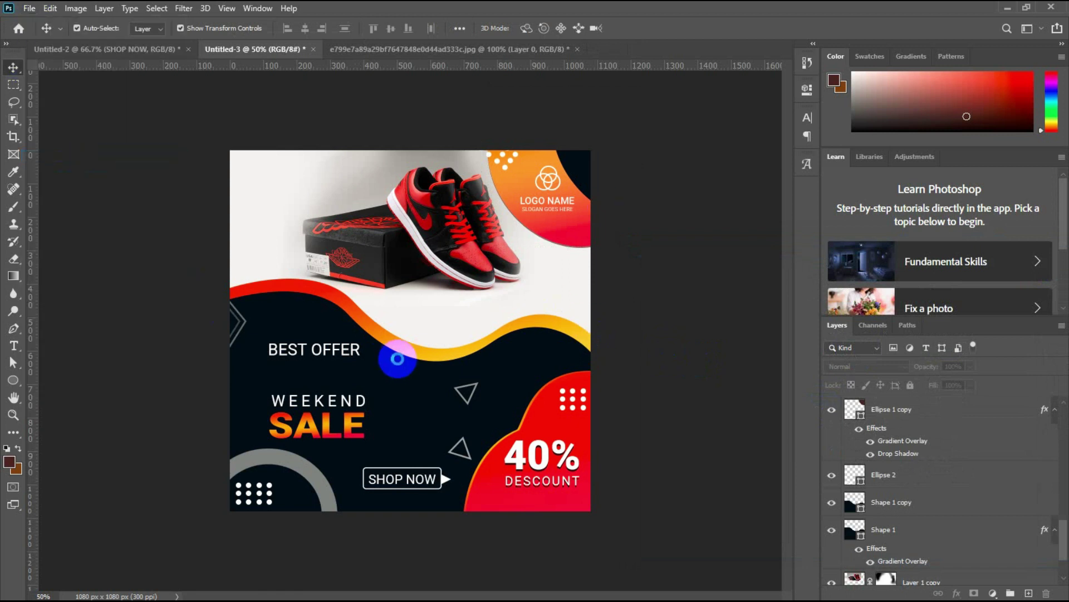
scroll(63, 202, down, 3)
click(64, 170)
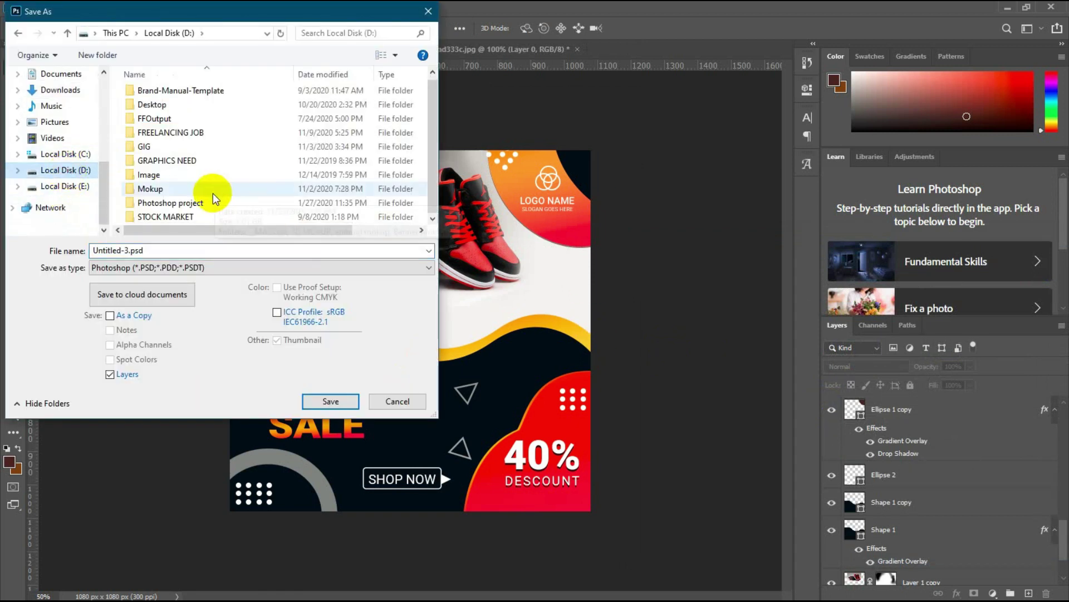
double_click(178, 136)
Rename the folder listed between the business card and EMOJI folders to S
click(173, 178)
text(S)
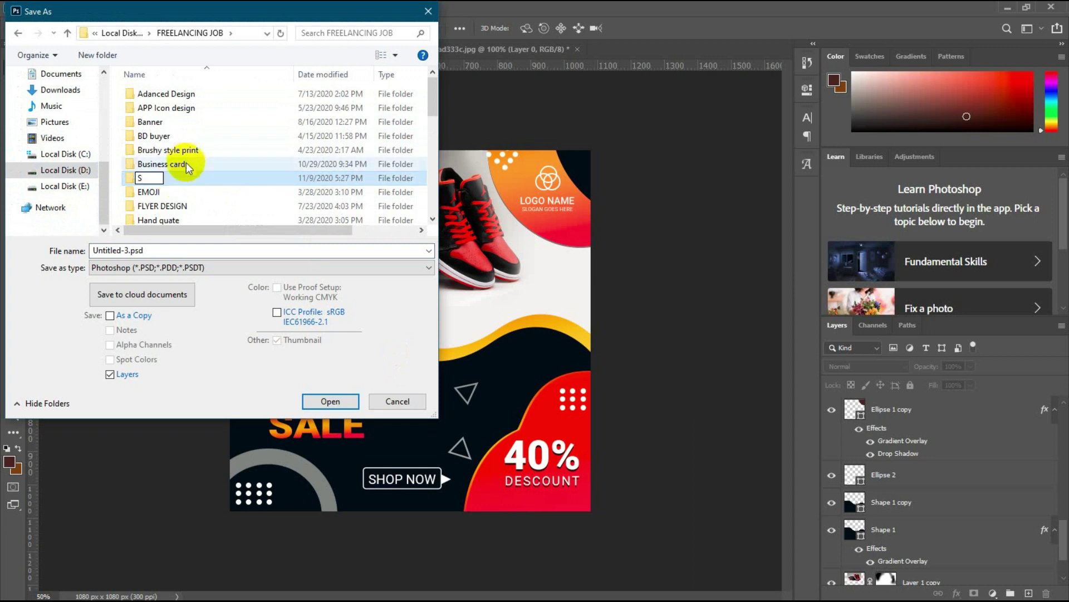
key(Return)
Create the folder POST 5 inside SOCIAL MEDIA POST > Instagram post design and save Untitled-3.psd in it
scroll(227, 210, down, 8)
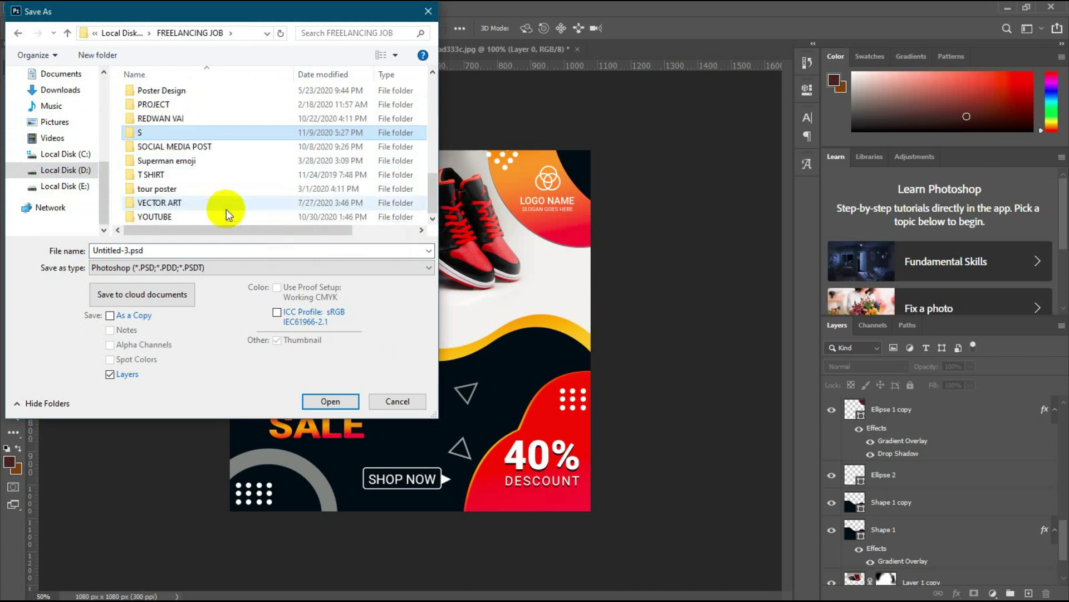
double_click(205, 147)
double_click(196, 124)
right_click(148, 182)
mouse_move(111, 321)
click(178, 299)
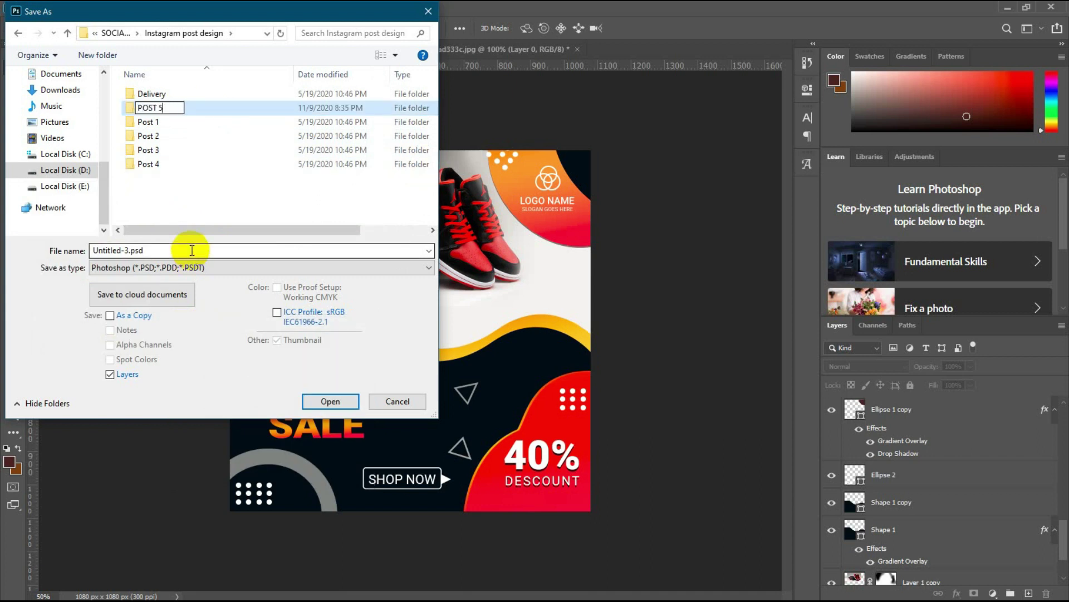
key(Return)
key(Return)
click(330, 400)
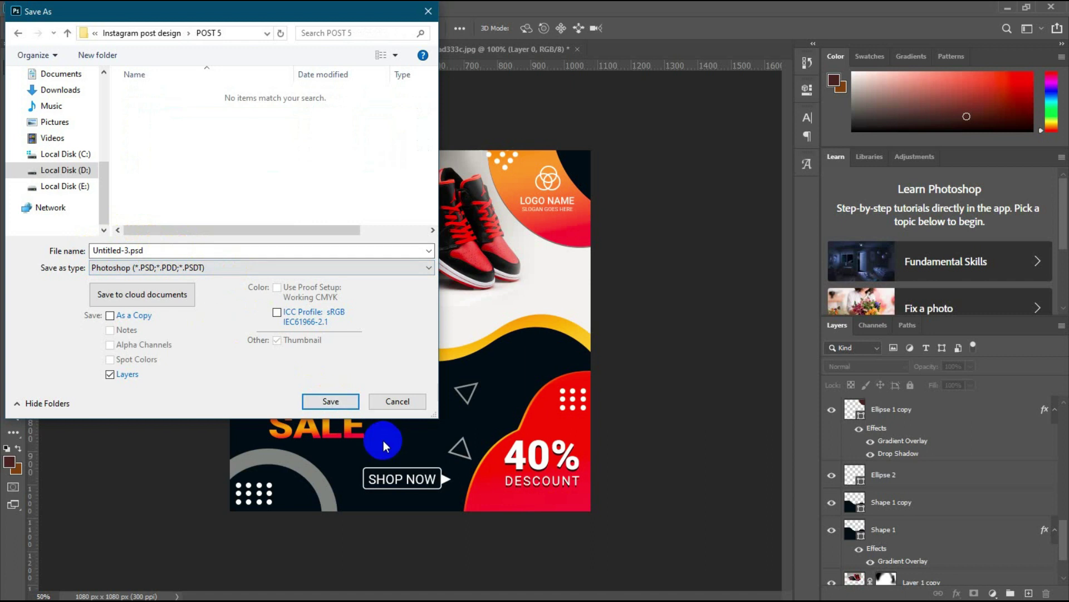
click(681, 170)
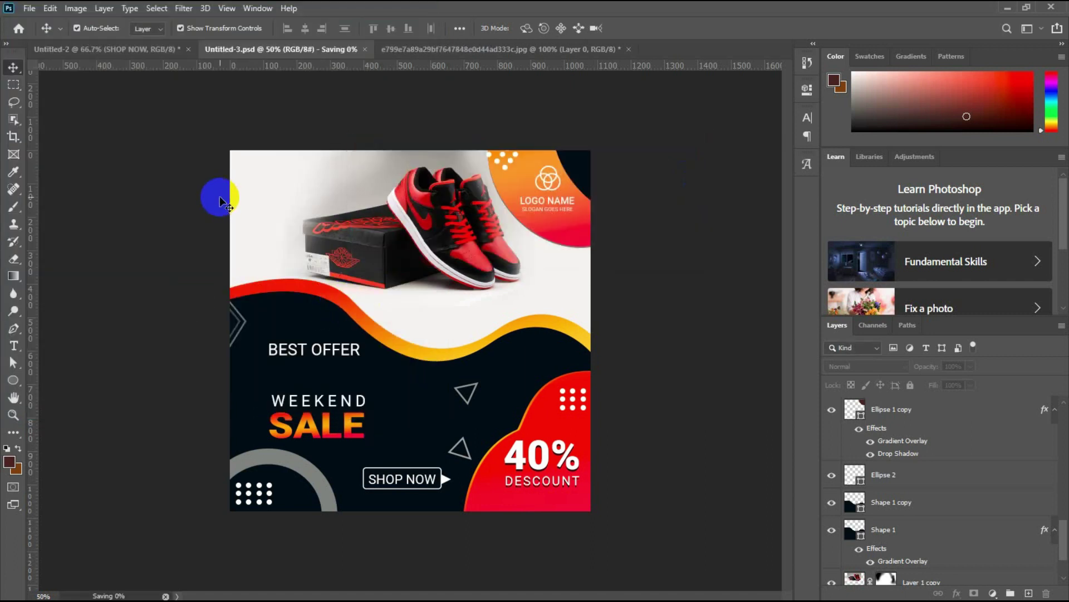
Save a JPEG copy of the design as Untitled-3.jpg in the POST 5 folder
click(29, 8)
click(77, 174)
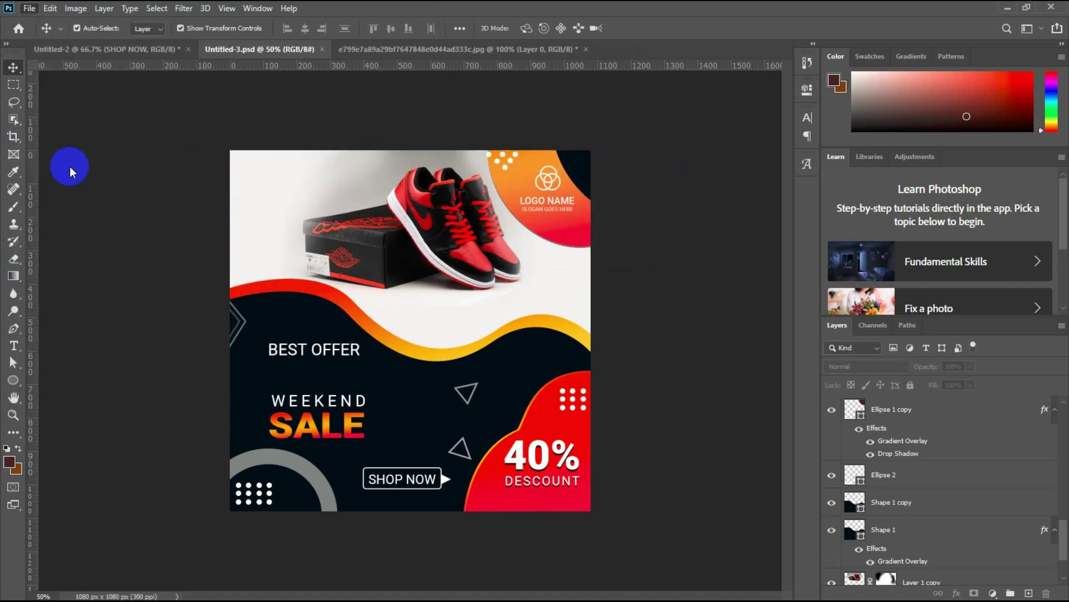
click(161, 268)
click(150, 370)
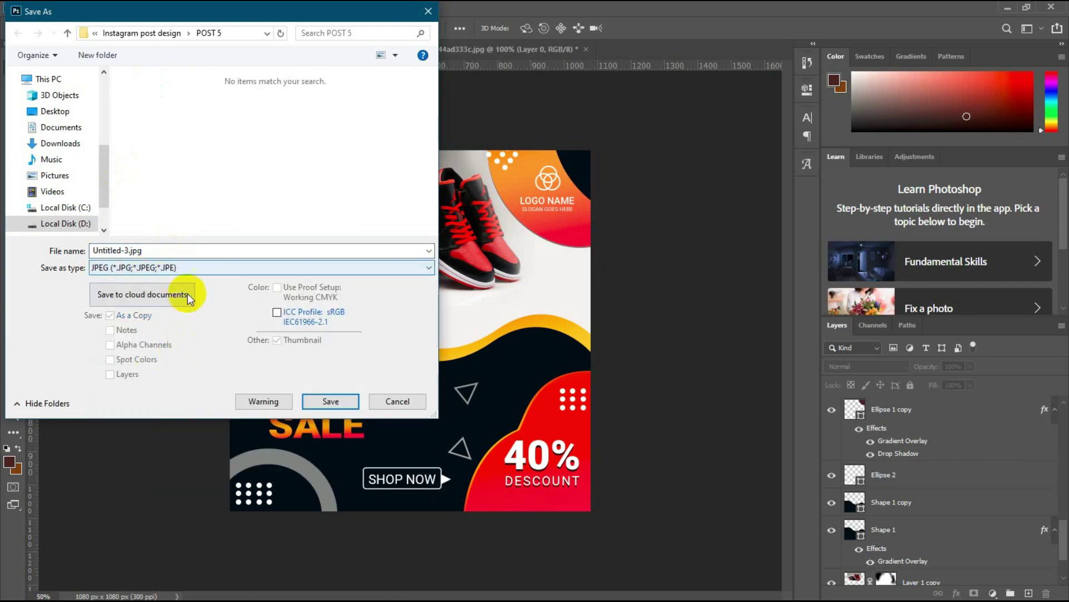
click(334, 400)
click(610, 144)
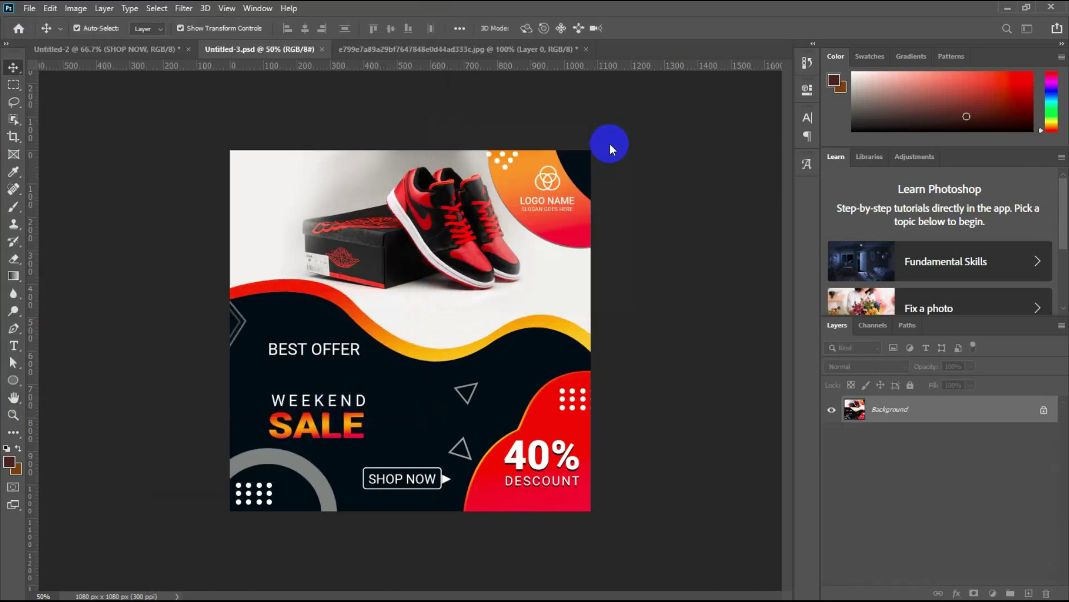
Close the e799e7a89a29bf7647848e0d44ad333c.jpg image without saving its changes
click(513, 49)
click(586, 49)
click(540, 239)
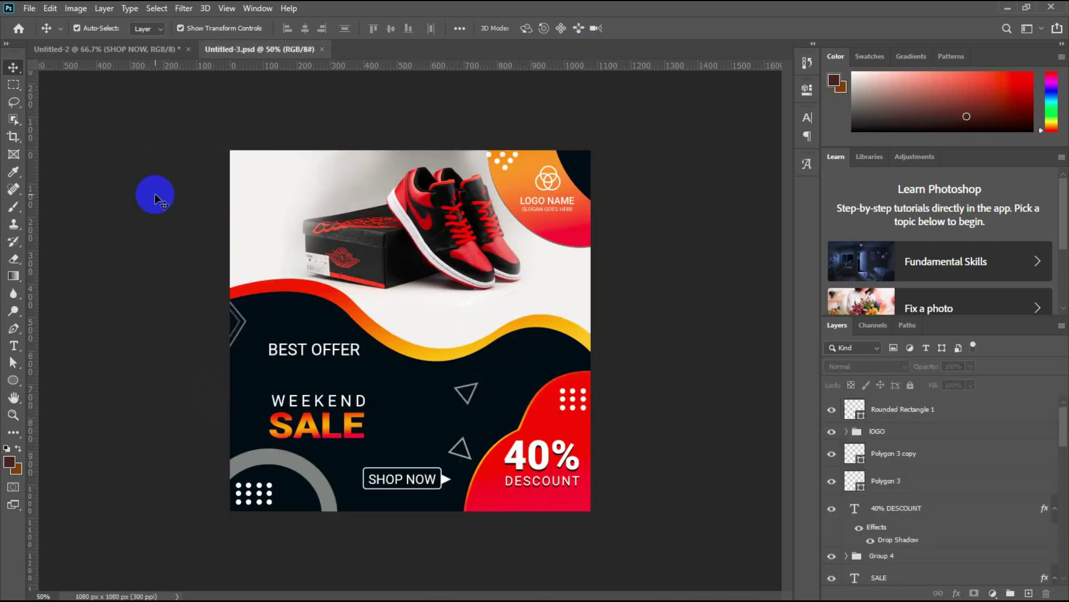
Create a new 2000 by 2000 px, 300 ppi document and open the exported Untitled-3.jpg
click(29, 8)
click(302, 239)
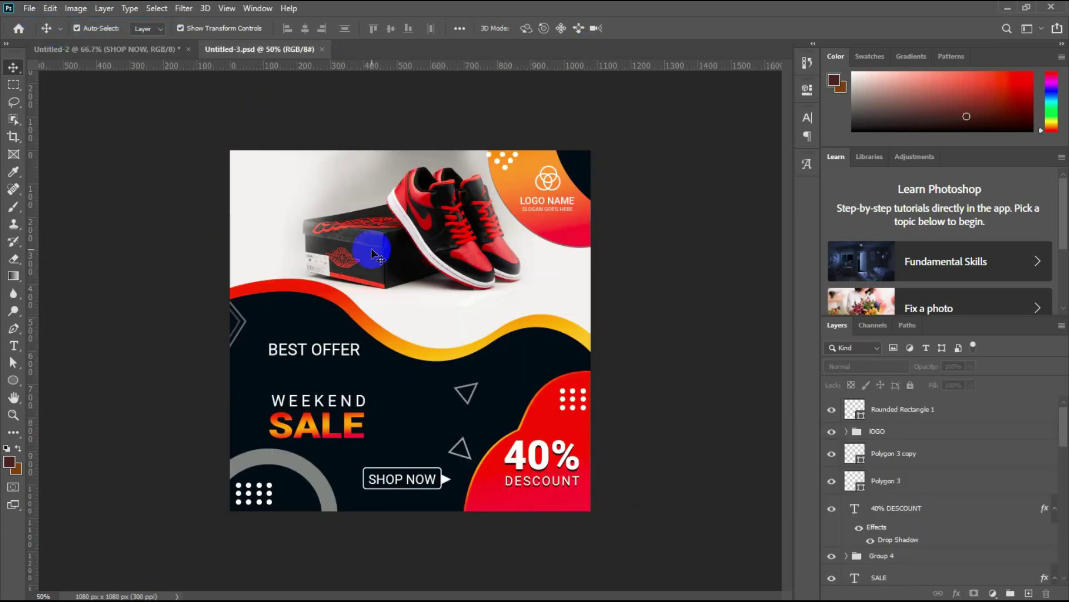
key(ctrl+n)
click(746, 518)
key(ctrl+o)
click(334, 317)
Bring the exported post into the new 2000 px document, enlarge it and centre it on the canvas
drag(433, 191, 401, 339)
drag(525, 458, 607, 540)
drag(491, 373, 462, 313)
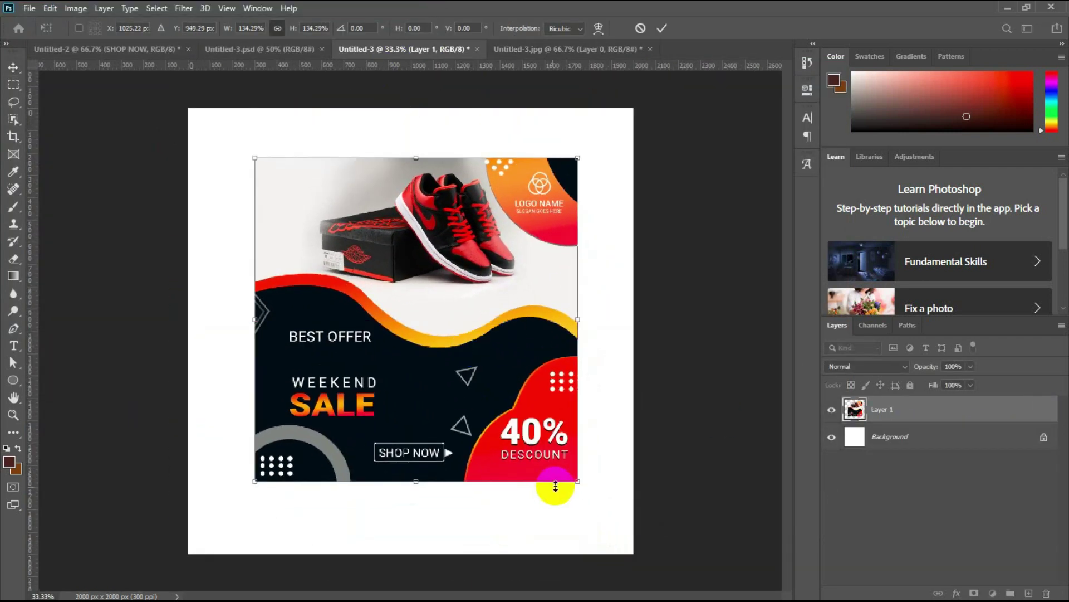
drag(555, 487, 580, 500)
key(Return)
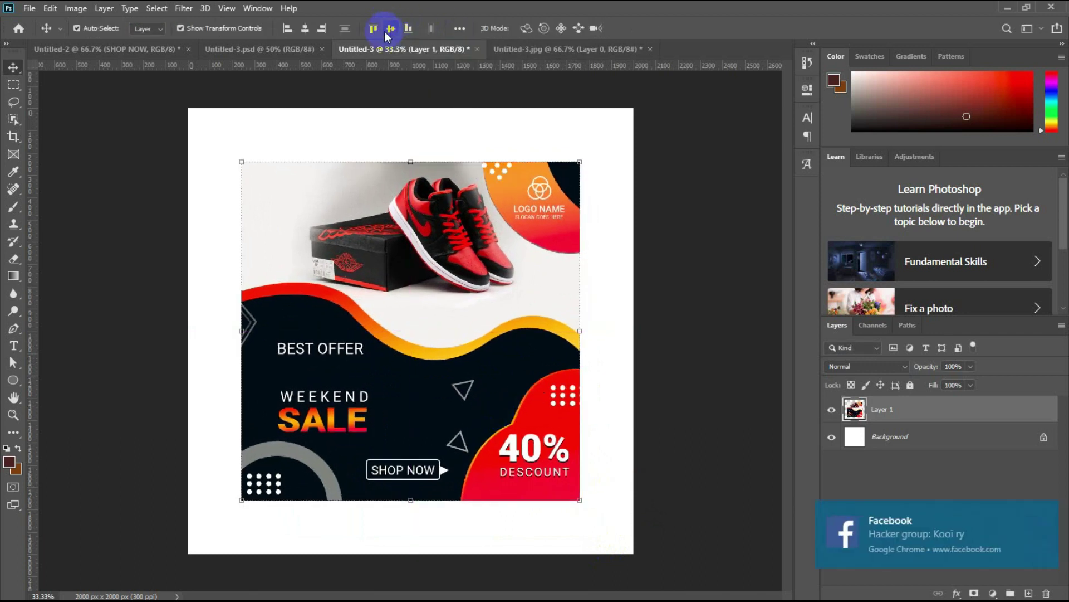
Add a Drop Shadow to the post image layer, adjusting its distance, spread and size for a soft edge
click(957, 593)
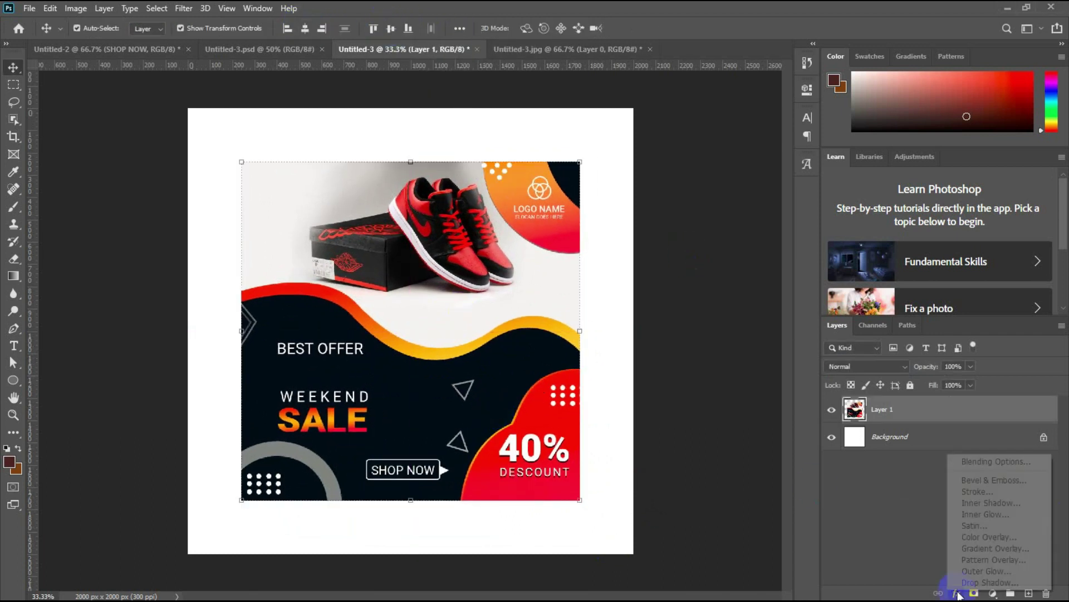
click(972, 580)
drag(622, 240, 728, 248)
drag(884, 361, 896, 361)
drag(882, 375, 894, 377)
drag(881, 390, 899, 396)
drag(979, 250, 862, 253)
click(1005, 280)
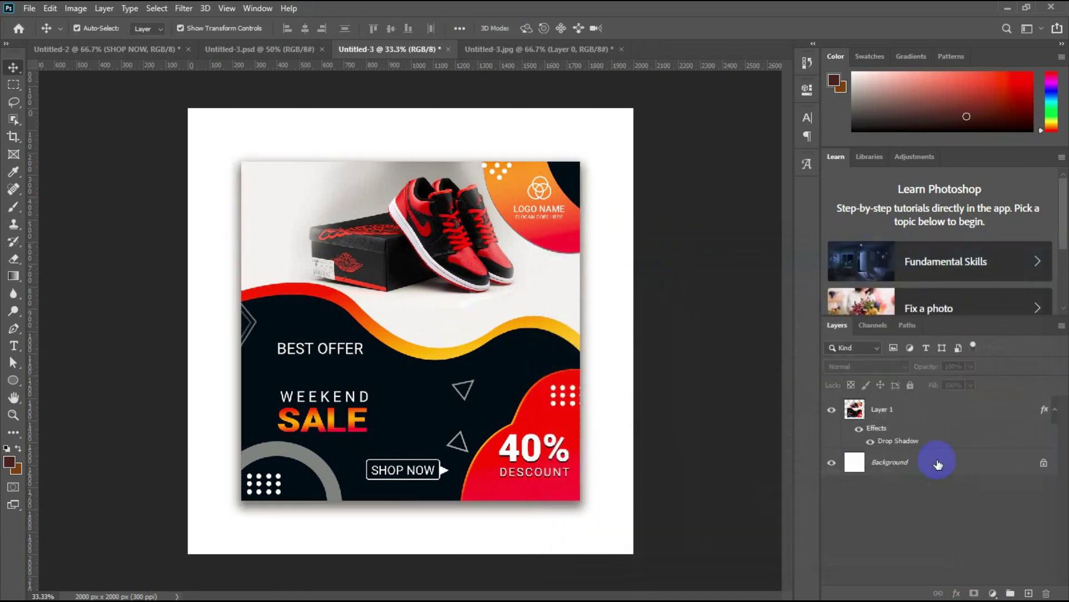
Add a Solid Color fill layer above the Background in light grey f2f2f2 sampled from the post, after trying red and dark navy
click(938, 463)
click(993, 593)
click(989, 353)
click(259, 204)
click(493, 460)
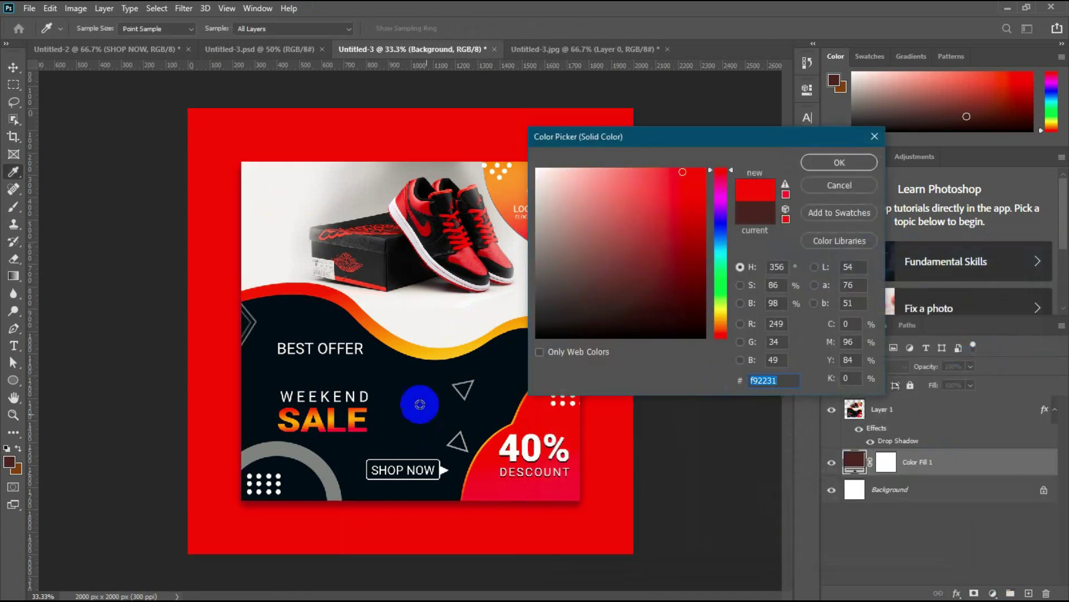
click(419, 402)
drag(689, 138, 867, 178)
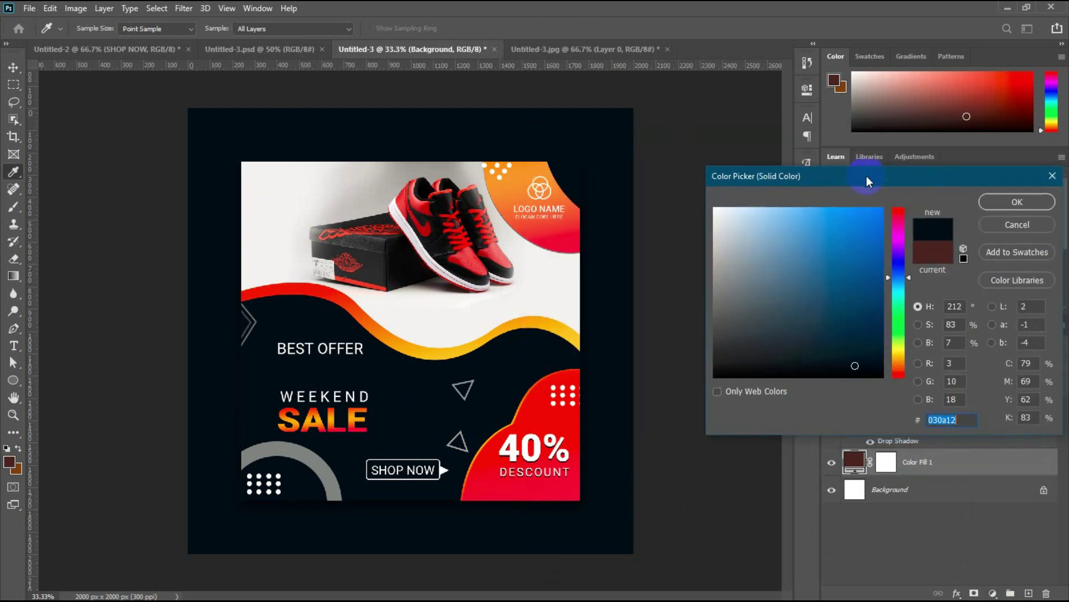
click(417, 317)
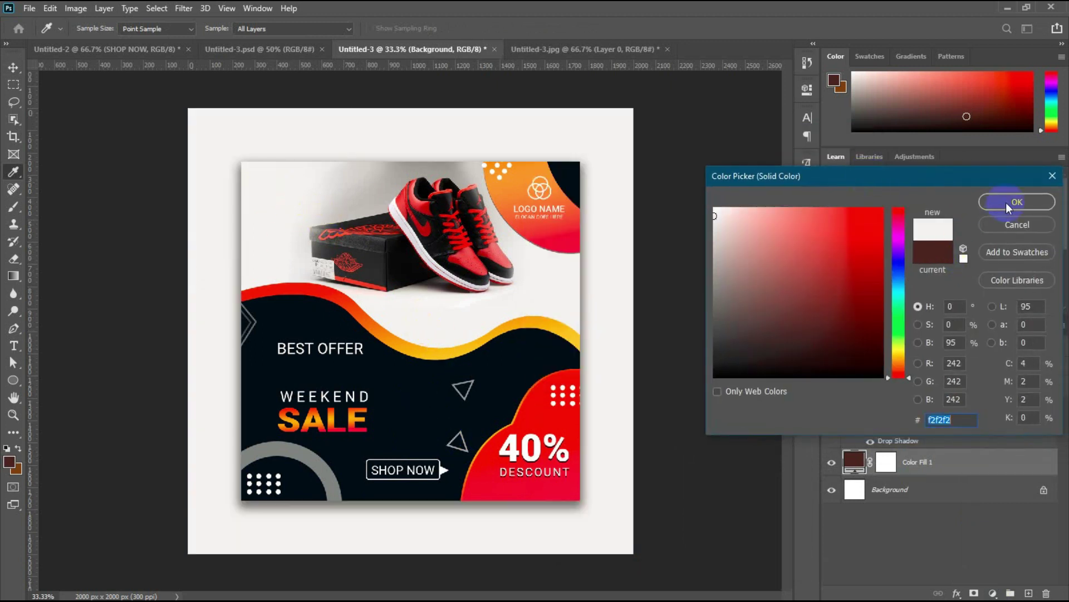
click(1008, 208)
Draw an unfilled ellipse of about 1092 by 1155 px with a 52 px stroke behind the post's upper-right corner
click(926, 461)
click(13, 329)
click(12, 380)
drag(568, 132, 692, 310)
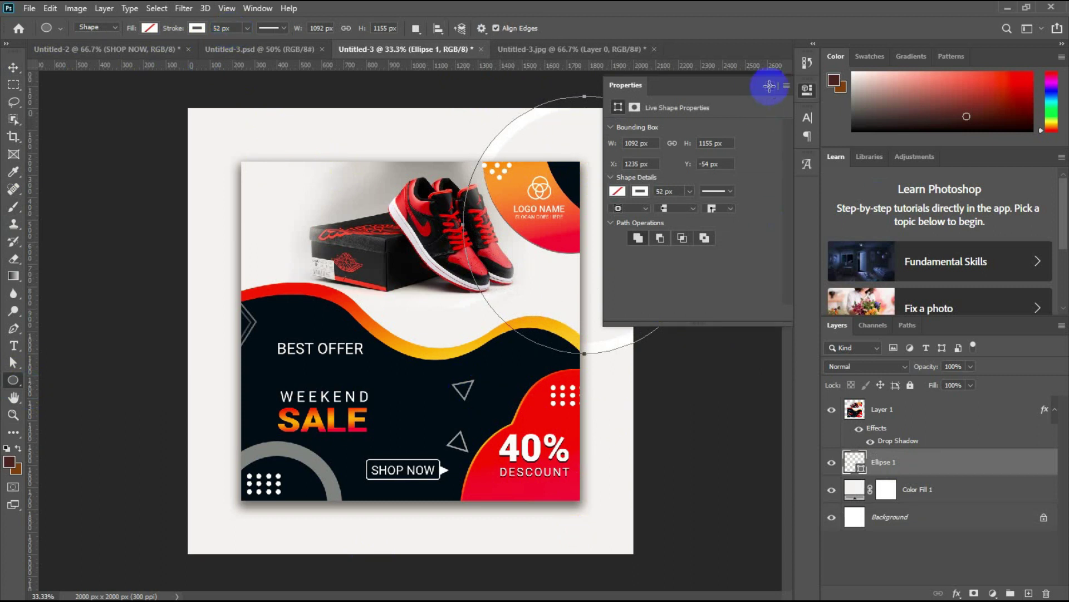
click(769, 86)
Sample the crimson from the post's logo circle and apply it as the ellipse's stroke colour
click(13, 68)
double_click(858, 463)
click(560, 245)
click(1039, 199)
click(728, 294)
click(864, 460)
click(14, 380)
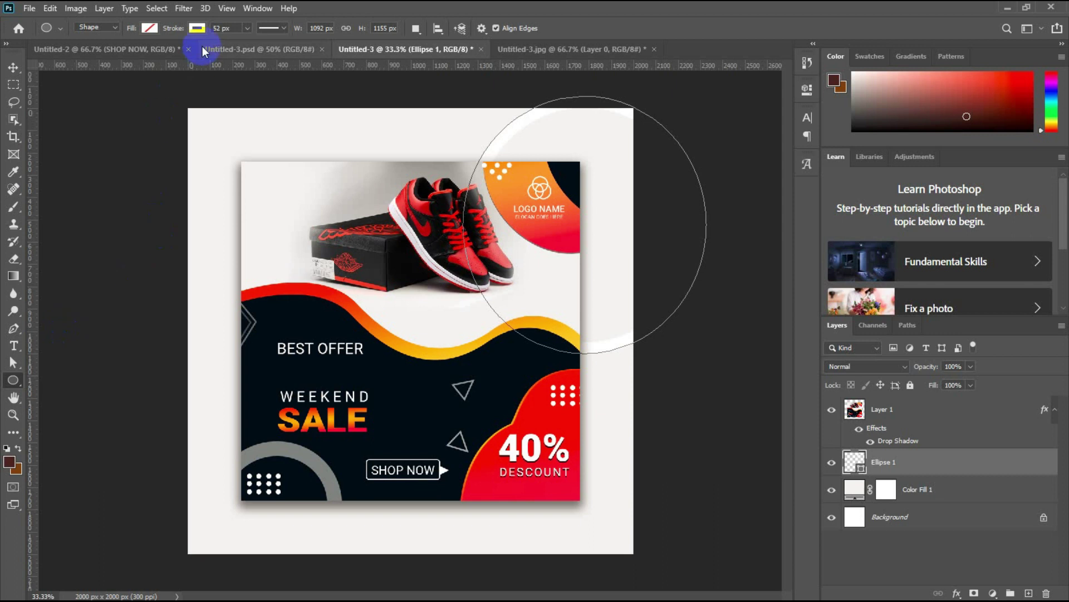
click(201, 29)
click(105, 98)
Duplicate the crimson ring to the canvas's left edge behind the post and lower the copy's opacity
click(13, 68)
click(668, 399)
mouse_move(616, 344)
mouse_down()
mouse_move(472, 500)
mouse_move(224, 448)
mouse_up()
click(971, 366)
drag(971, 380, 952, 381)
click(734, 388)
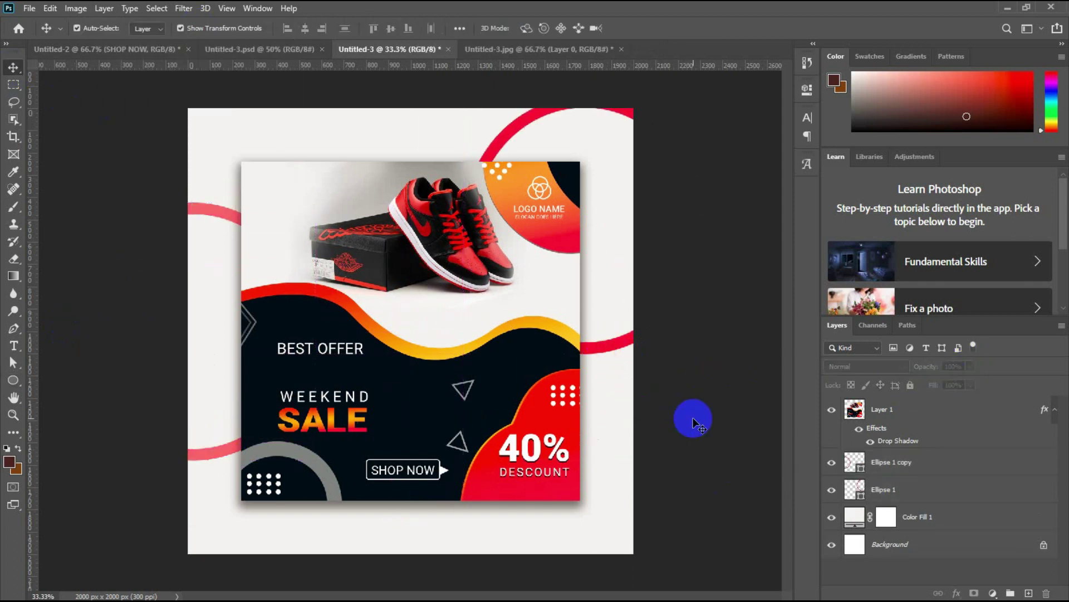
Draw a Pen tool triangle covering the canvas's lower-right half behind the post and fill it with crimson
click(13, 329)
click(639, 108)
click(639, 558)
click(185, 557)
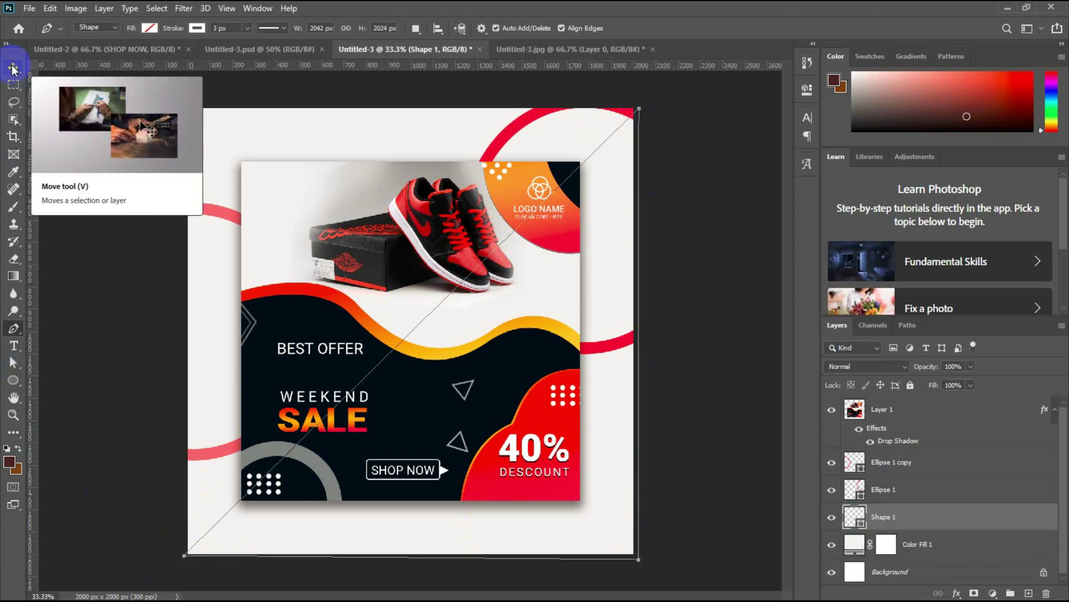
click(150, 28)
click(161, 99)
click(197, 27)
click(13, 67)
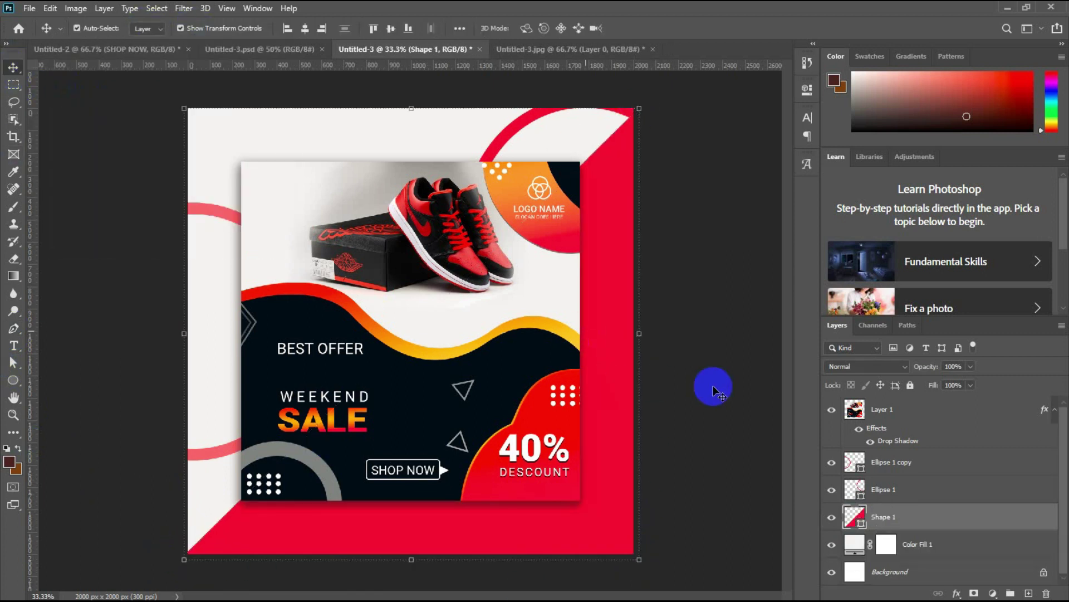
Try orange on the diagonal triangle, then recolour it with the red sampled from the post's discount shape
double_click(882, 538)
click(509, 202)
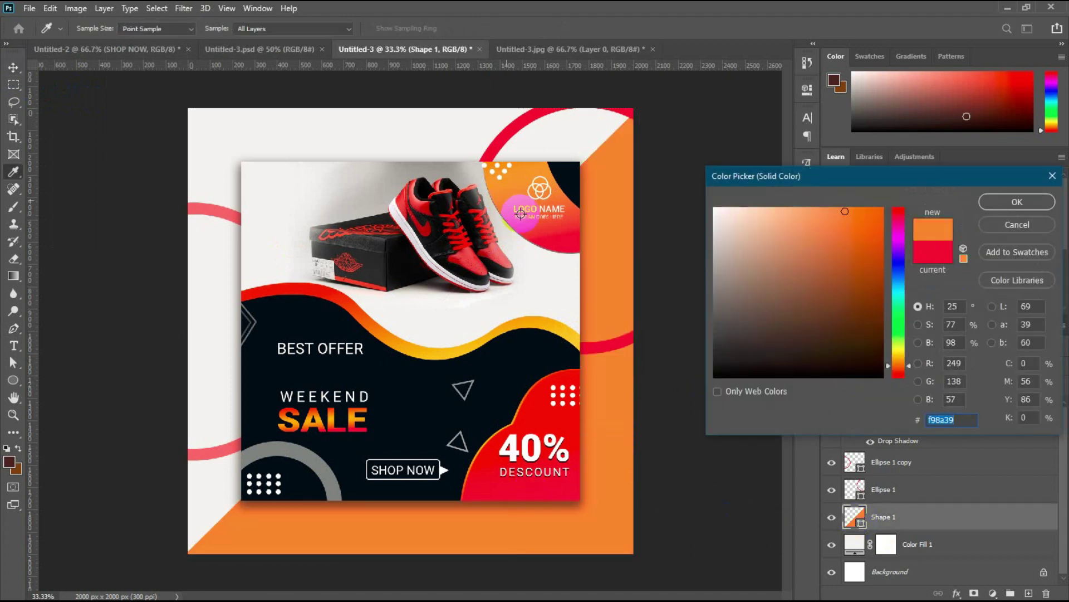
click(554, 241)
click(557, 334)
click(542, 484)
key(Return)
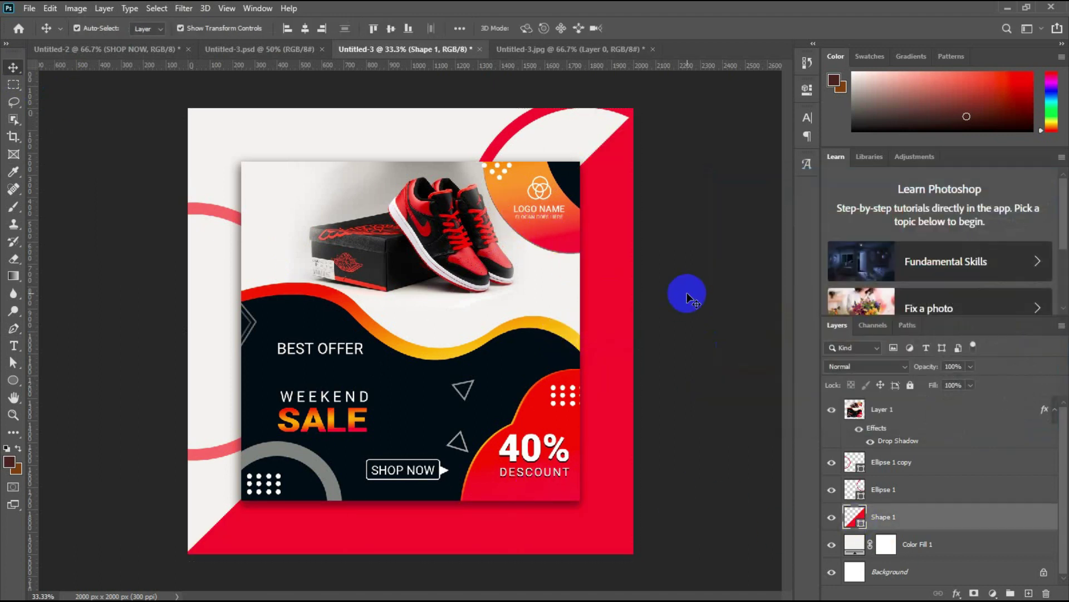
Recolour the background fill layer with the darker grey sampled from the sneaker photo's backdrop
double_click(855, 543)
click(361, 180)
key(Return)
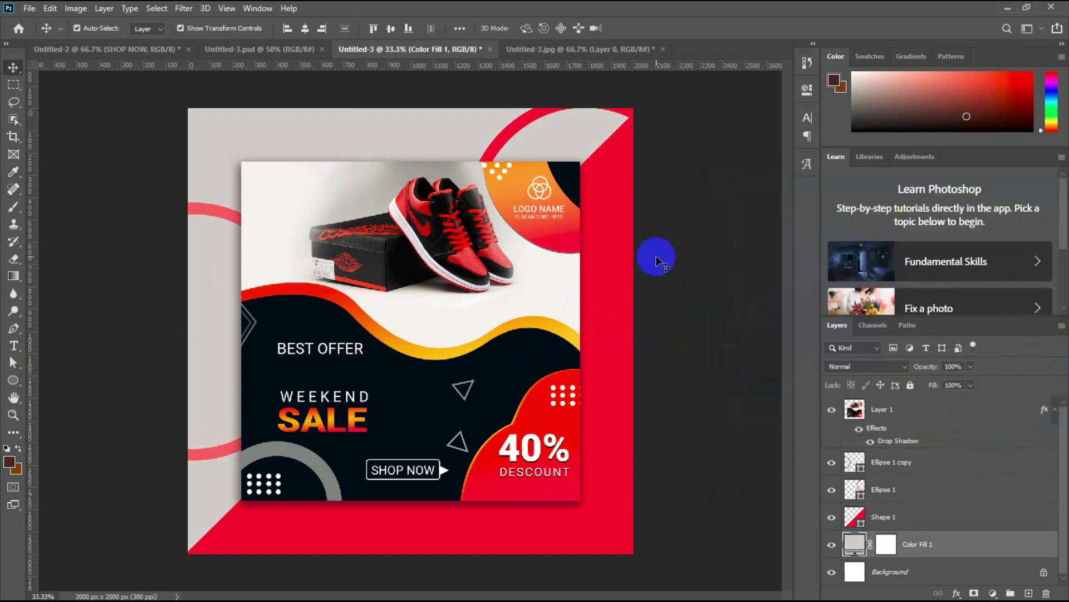
click(675, 254)
Save the presentation image as a JPEG named PREVIEW in the POST 5 folder
click(29, 8)
click(67, 167)
click(262, 267)
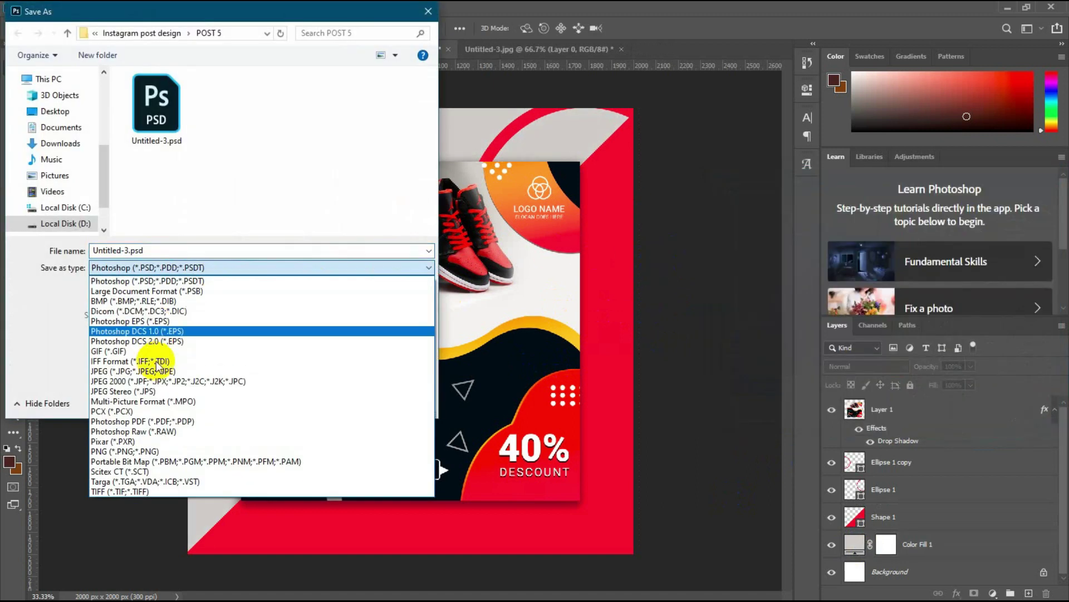
click(149, 372)
click(158, 251)
text(PREVIEW)
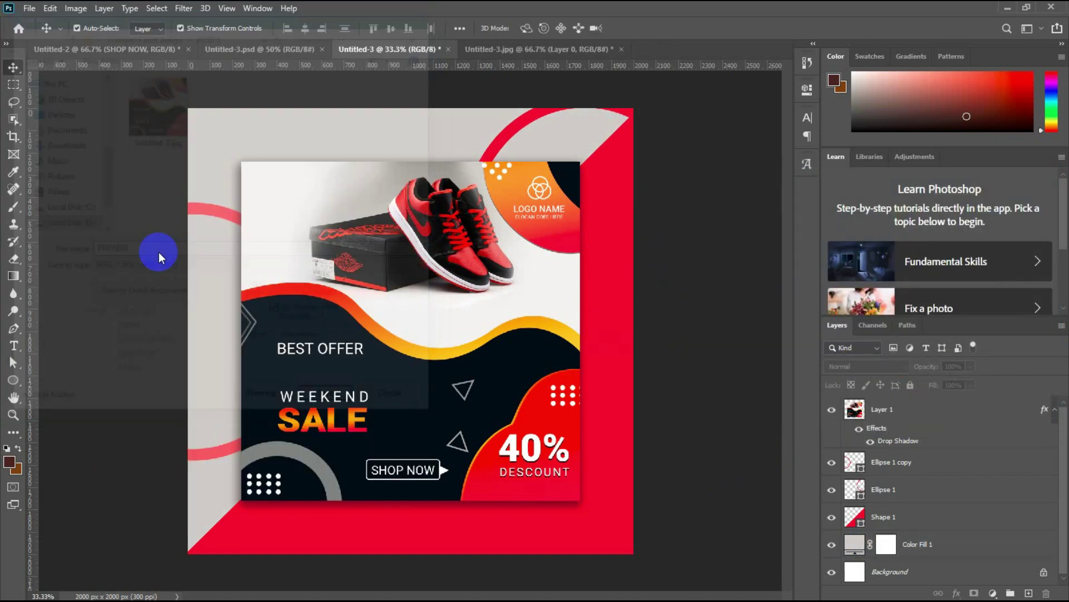